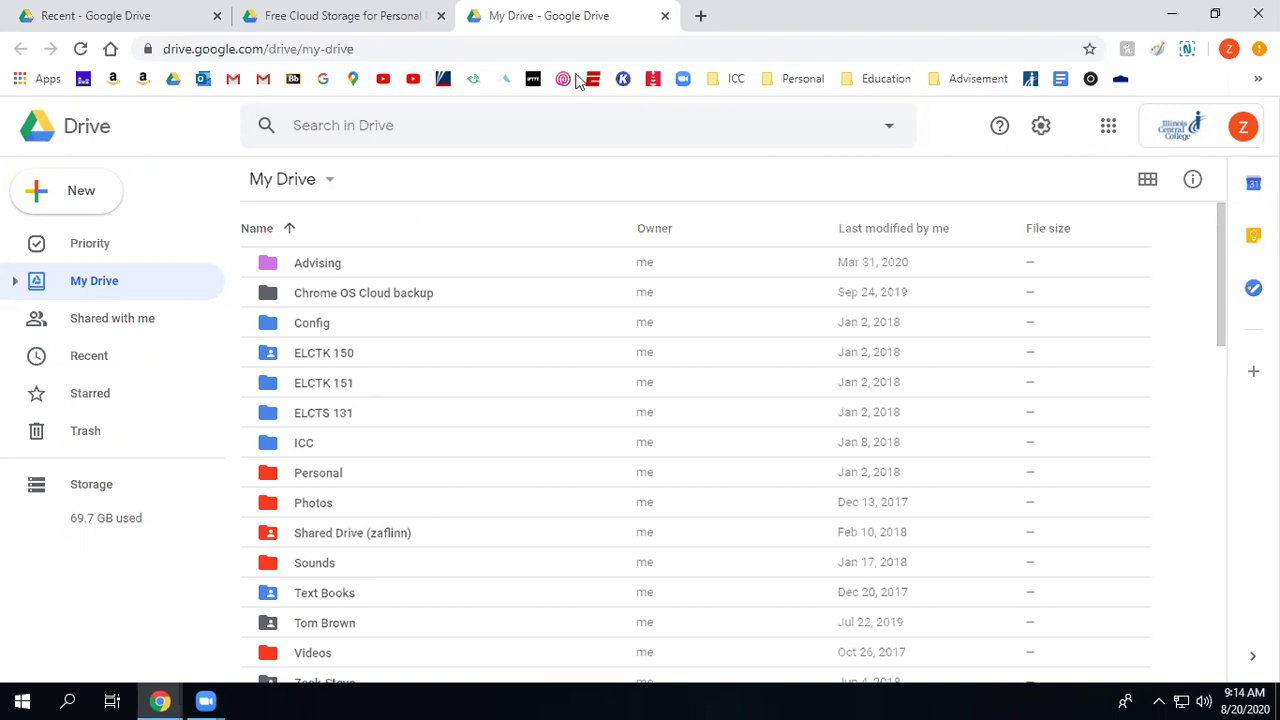
Open Lab 1 - Resistor Lab.doc from the Recent list with Google Docs.
click(136, 16)
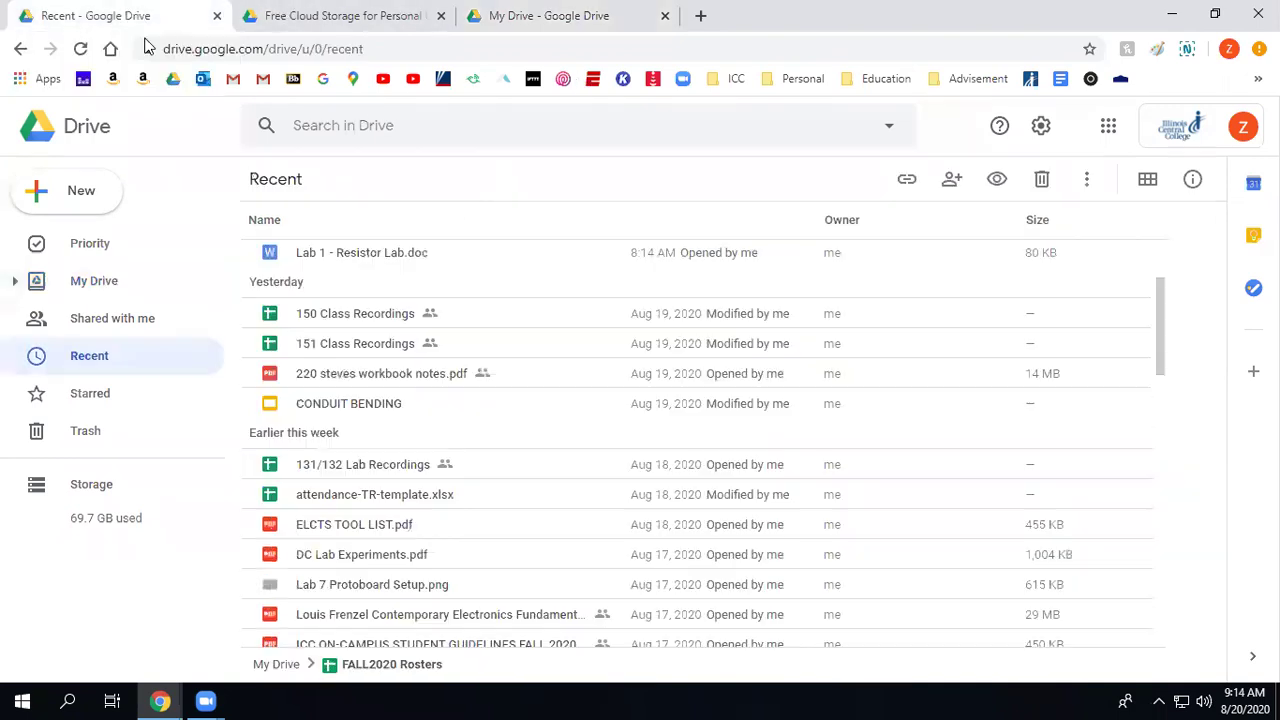
click(400, 254)
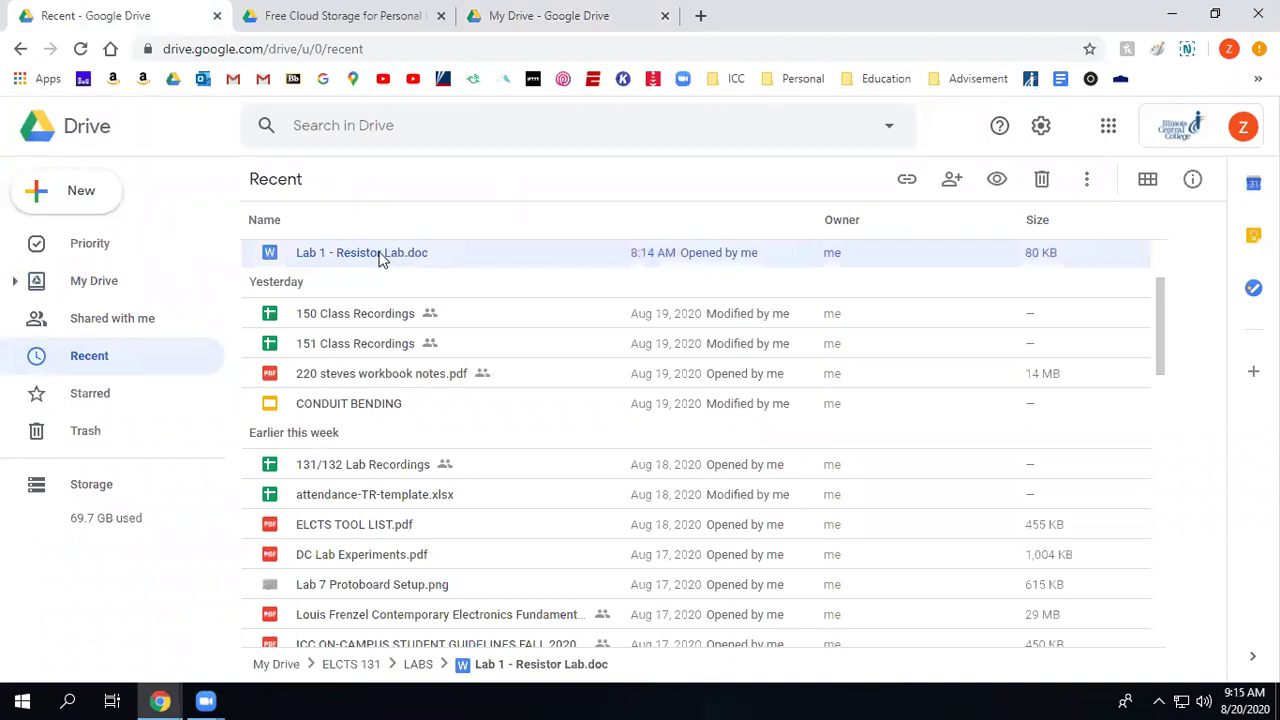
right_click(380, 258)
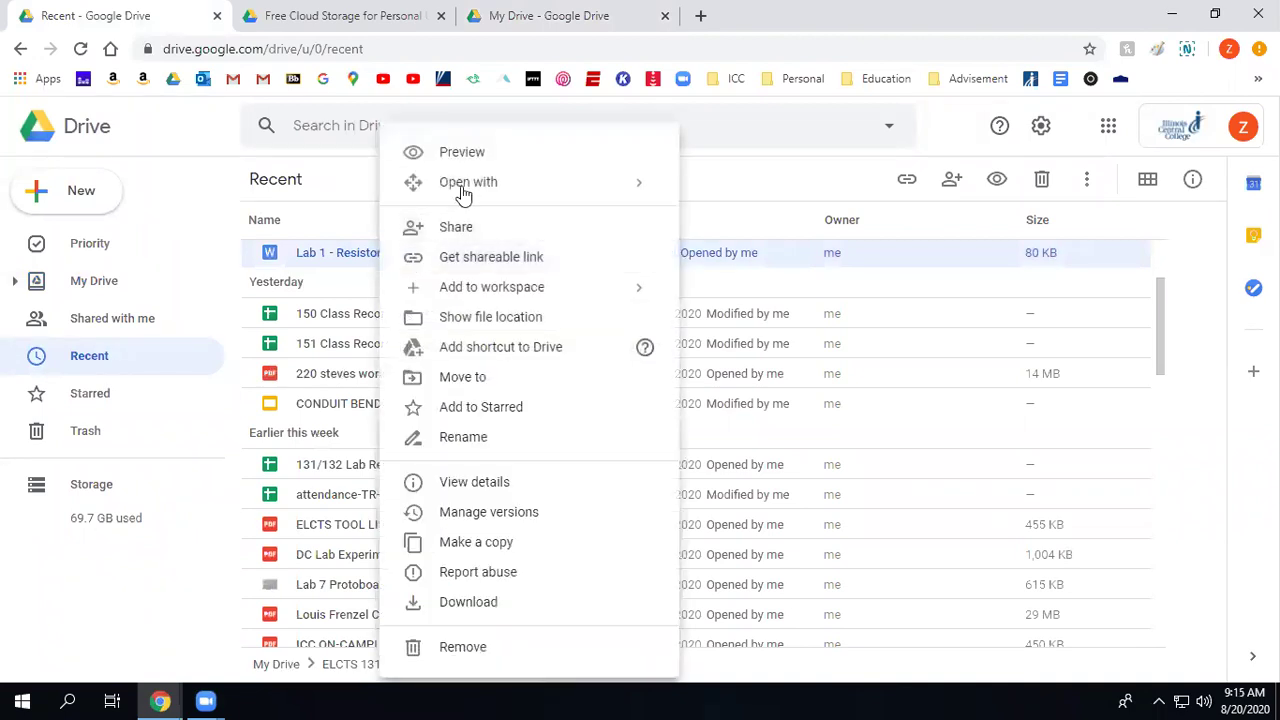
mouse_move(598, 190)
click(751, 228)
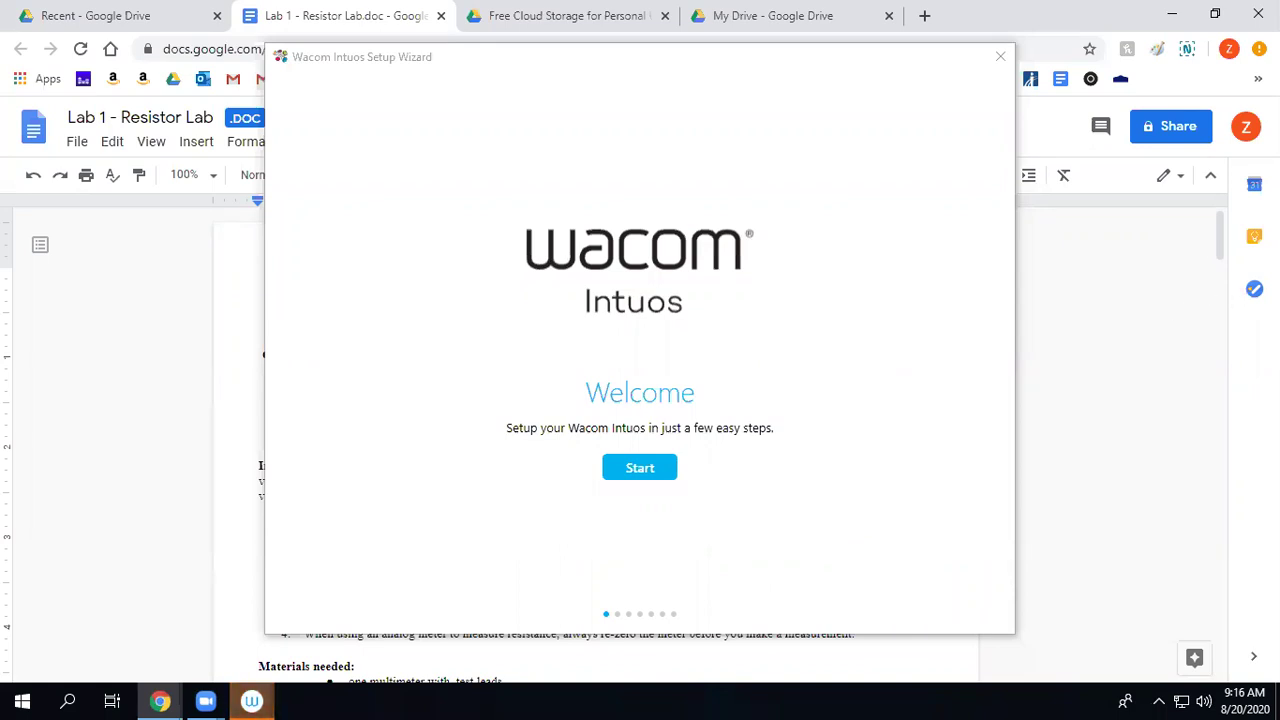
Quit the Wacom setup wizard and return to the My Drive file list.
click(1000, 56)
click(699, 420)
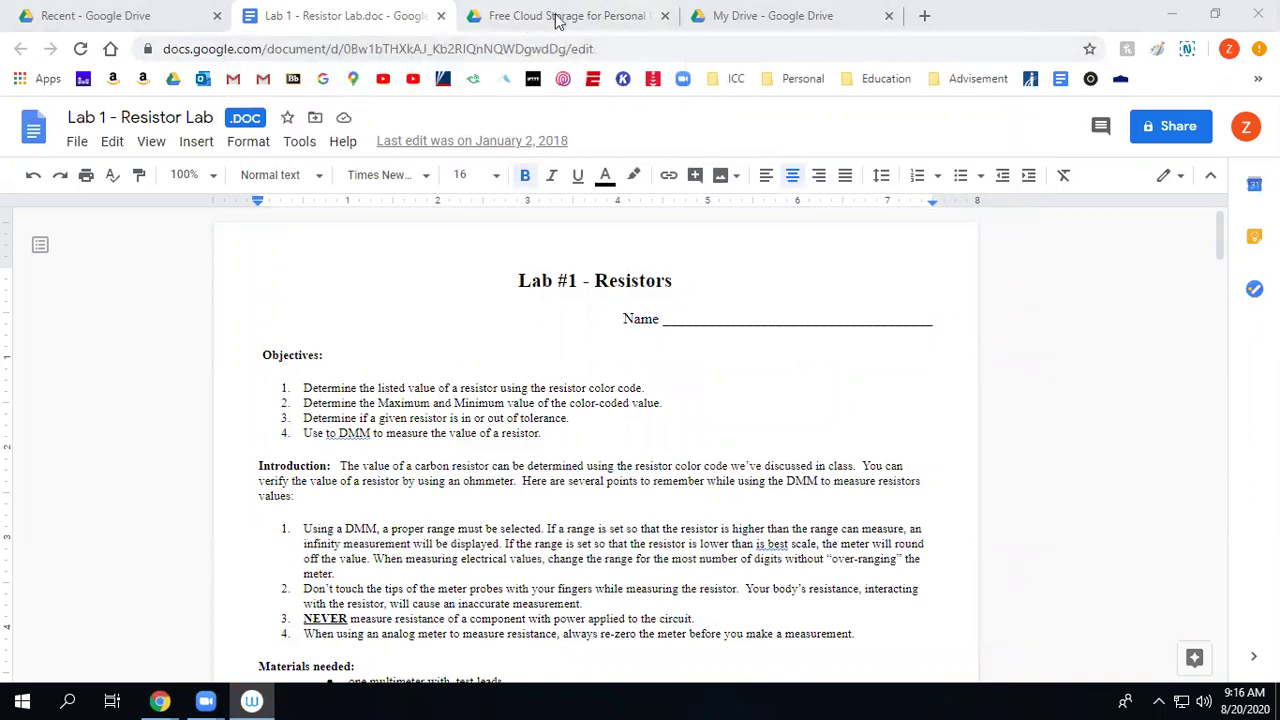
click(709, 17)
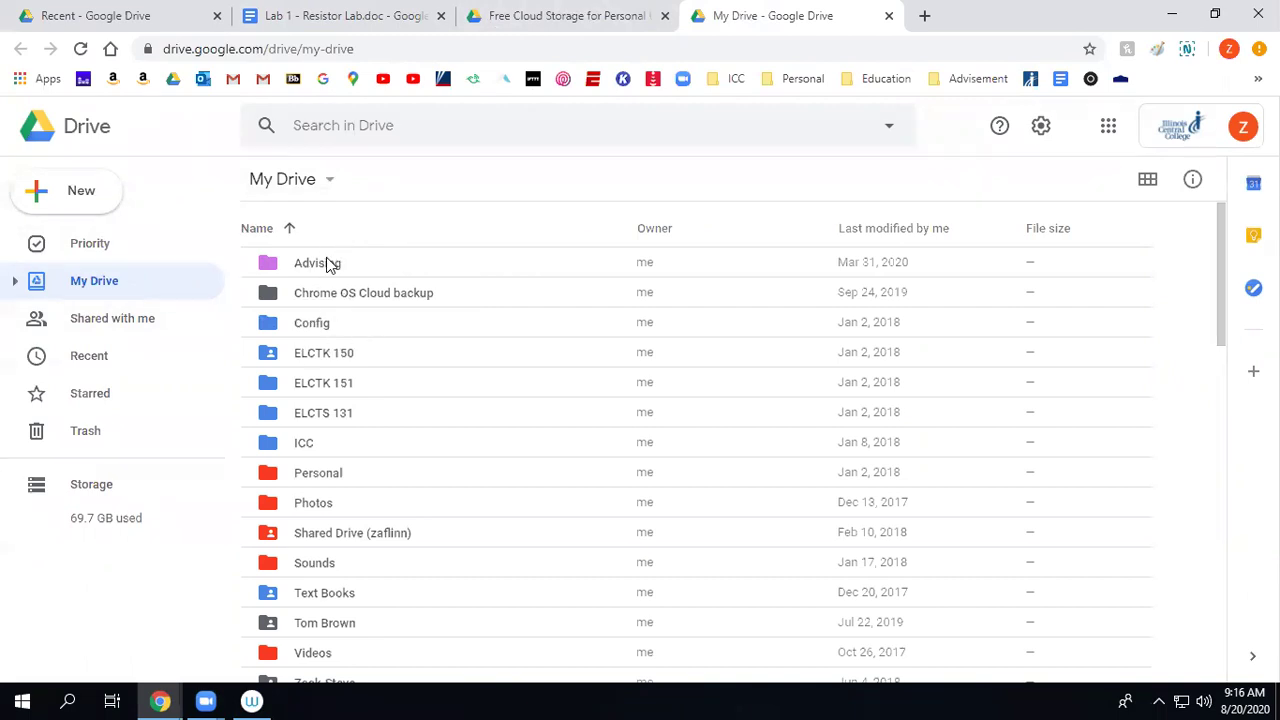
Navigate through the shared class folder and 2020 Fall into ELCTS 131 & 132.
scroll(338, 482, down, 4)
double_click(320, 345)
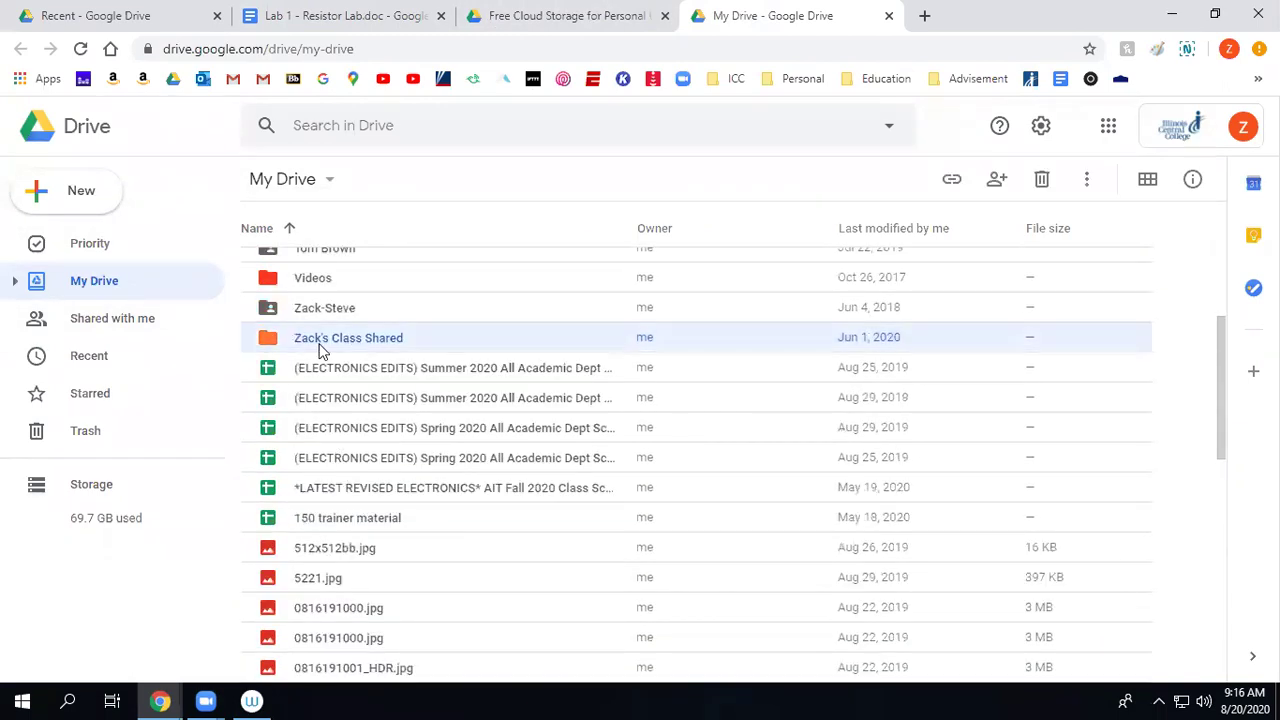
double_click(300, 266)
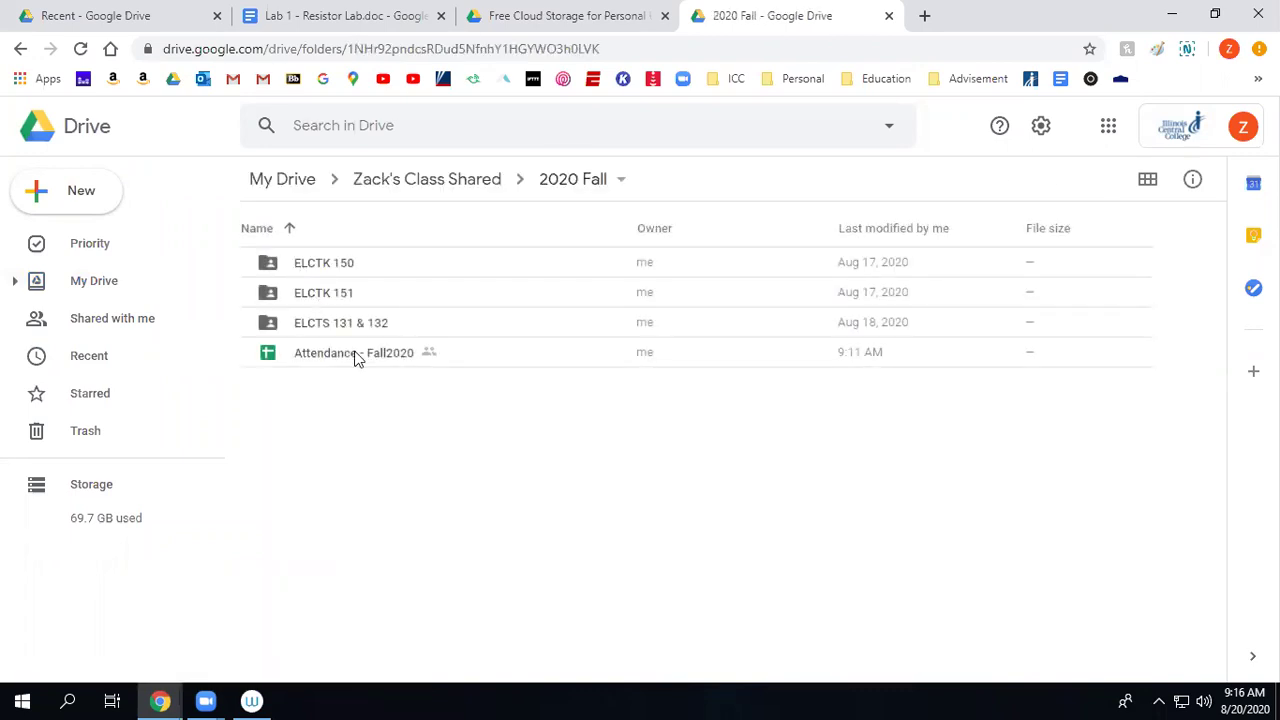
double_click(348, 325)
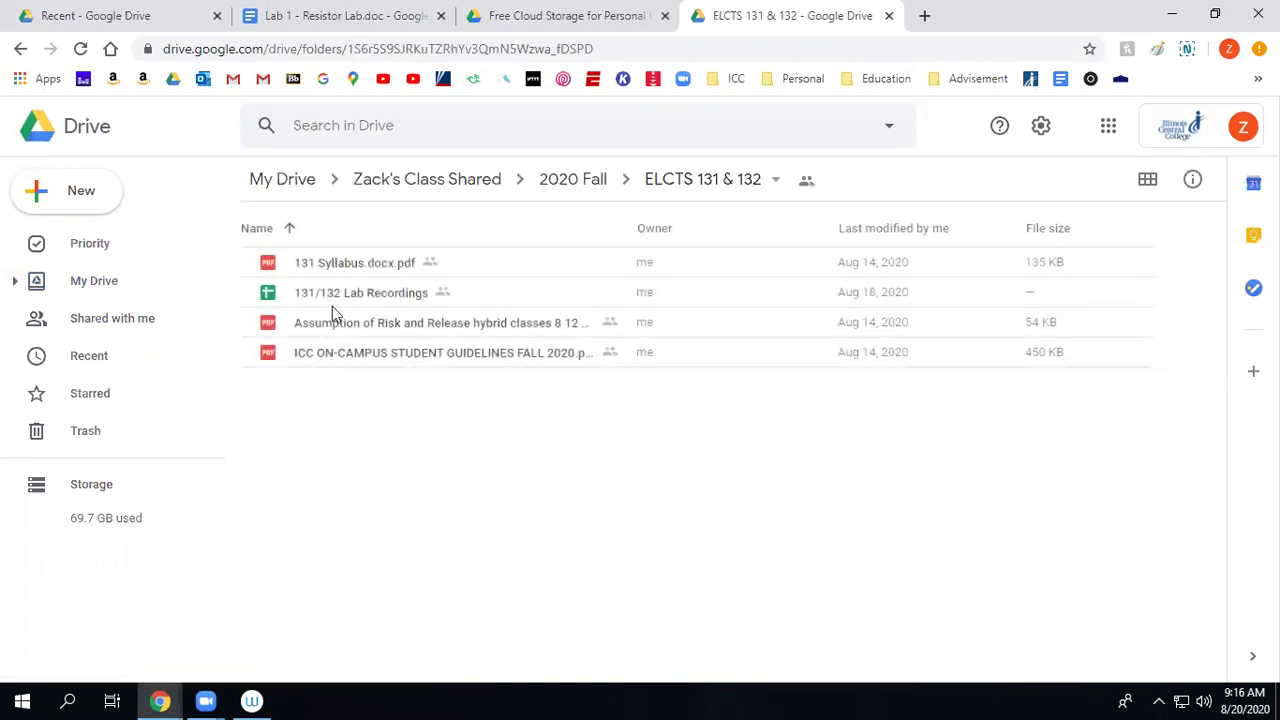
click(560, 188)
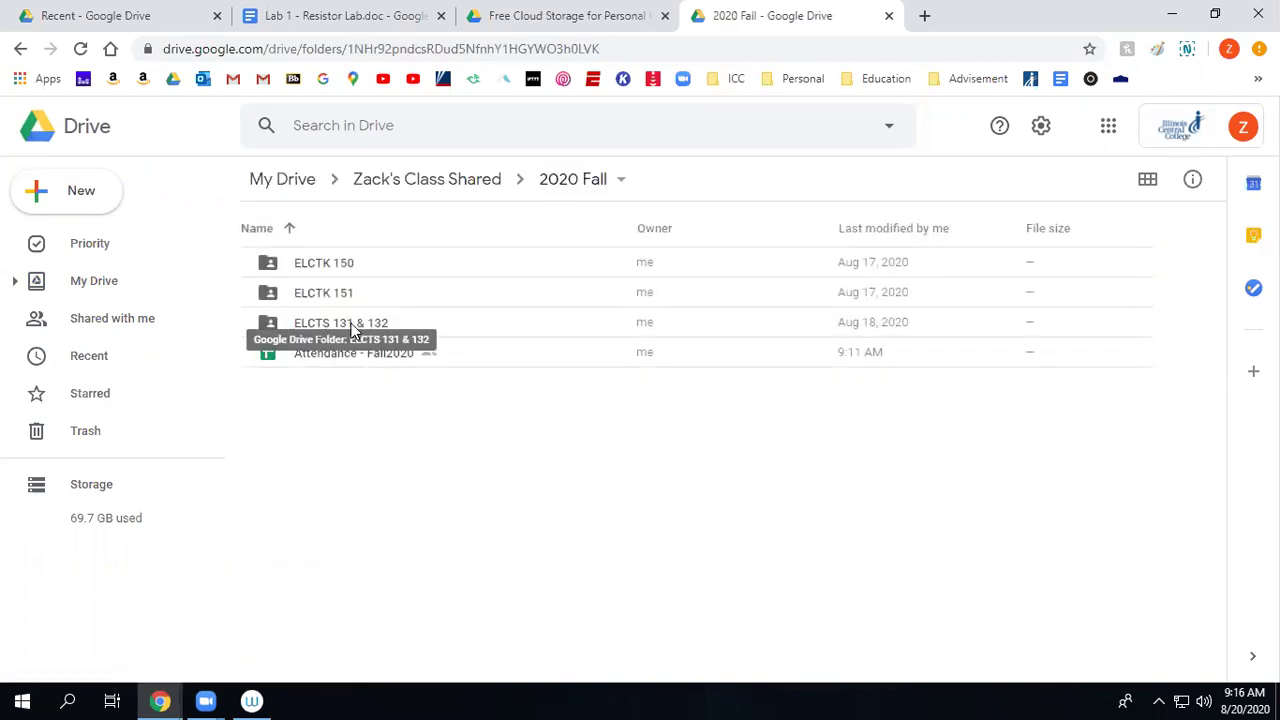
click(320, 328)
double_click(320, 328)
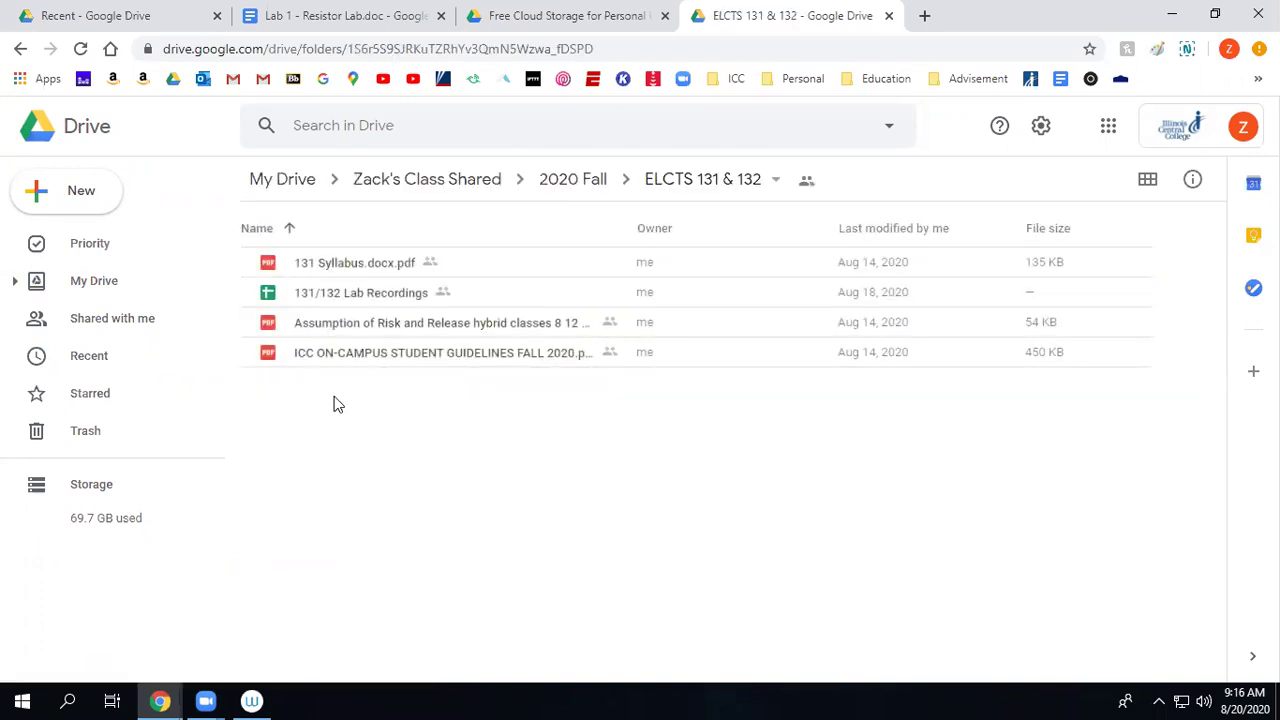
Create a new folder named 'Labs' in ELCTS 131 & 132.
click(94, 204)
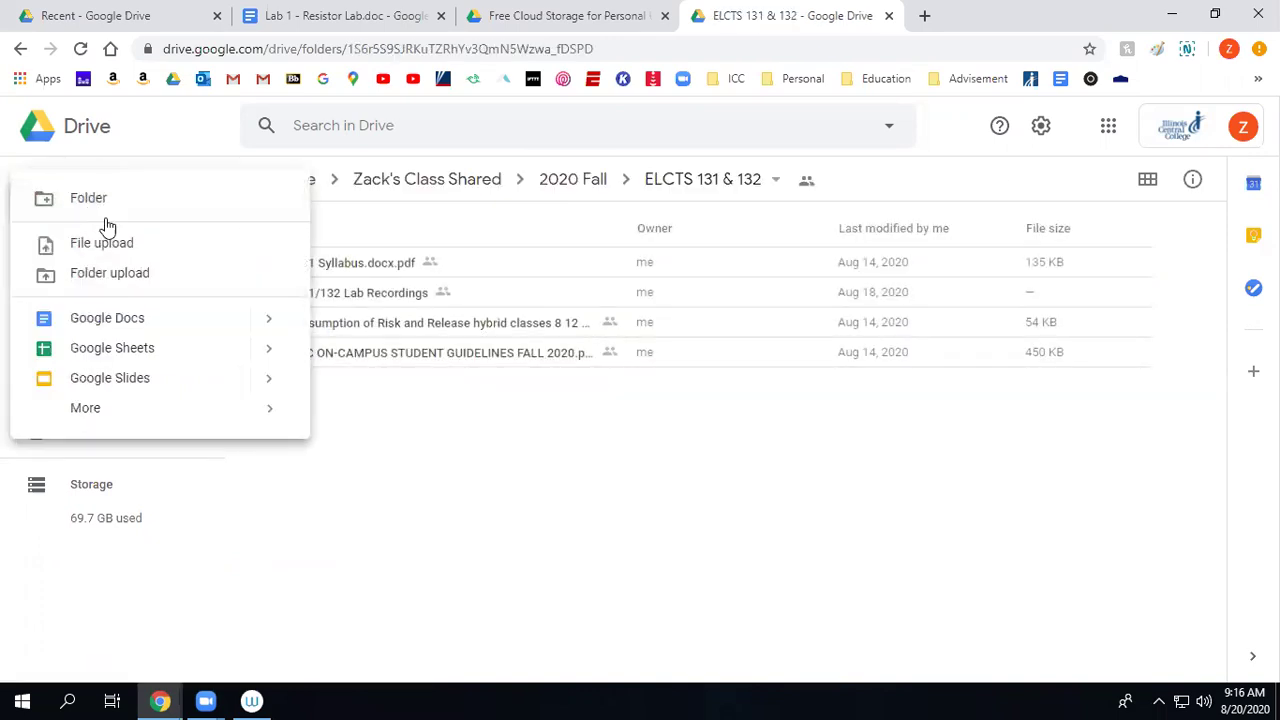
click(120, 210)
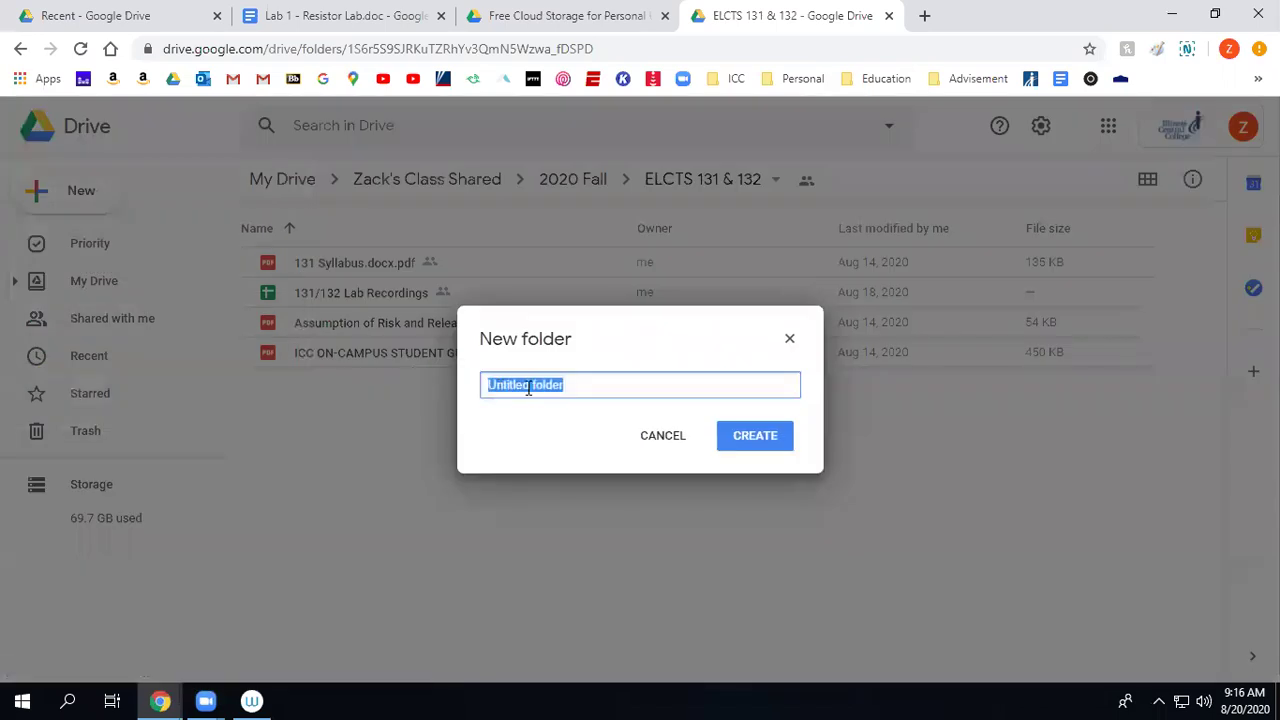
text(Labs)
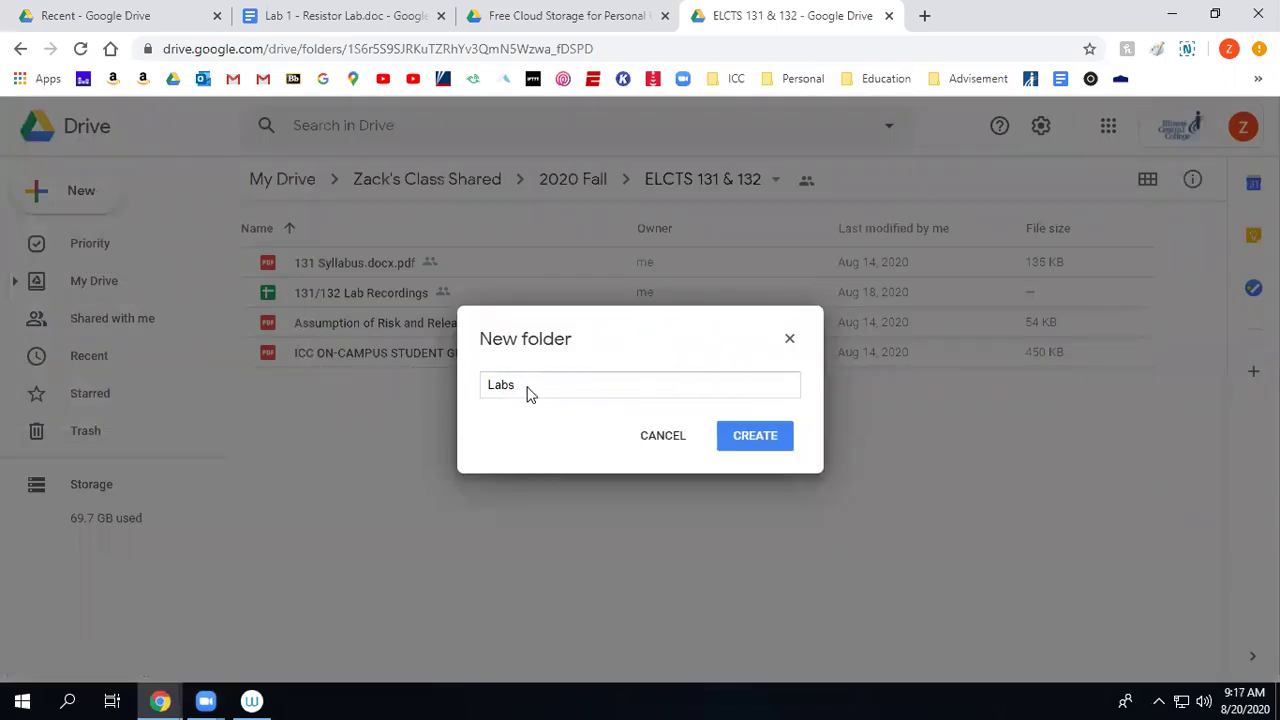
key(Return)
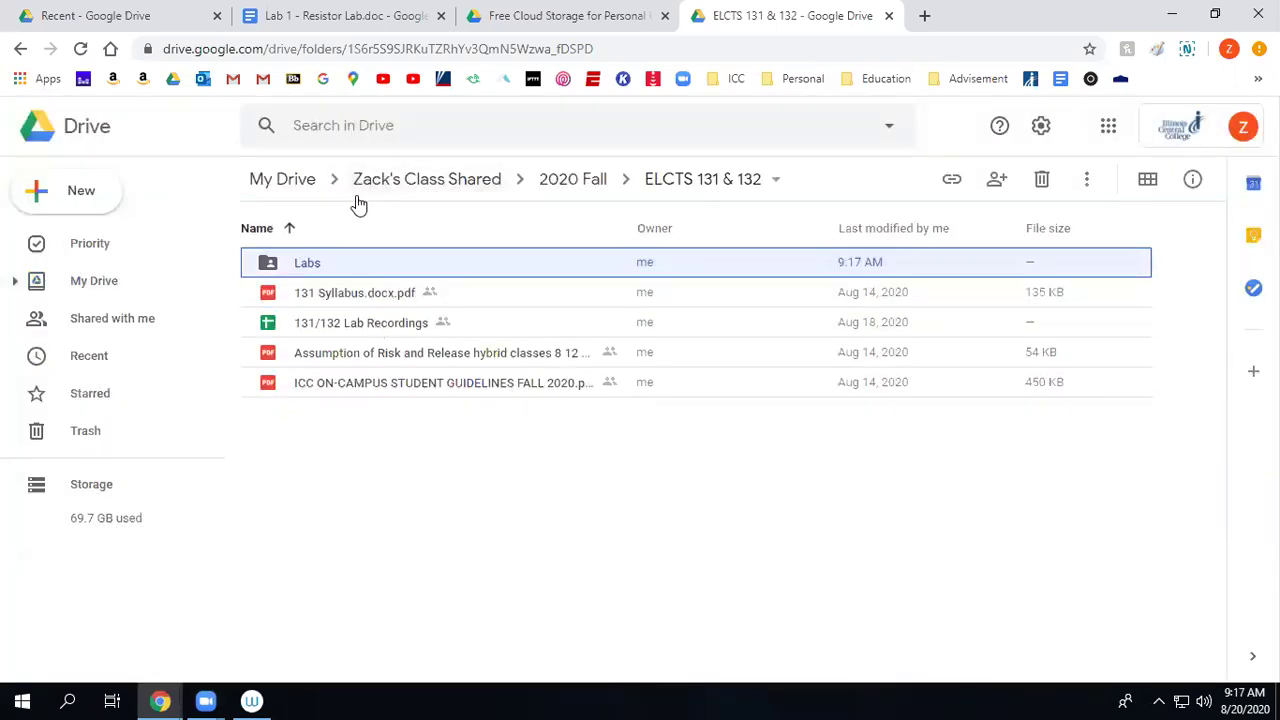
Open the Labs folder, cancel the file upload, and return to the Lab 1 handout.
double_click(270, 264)
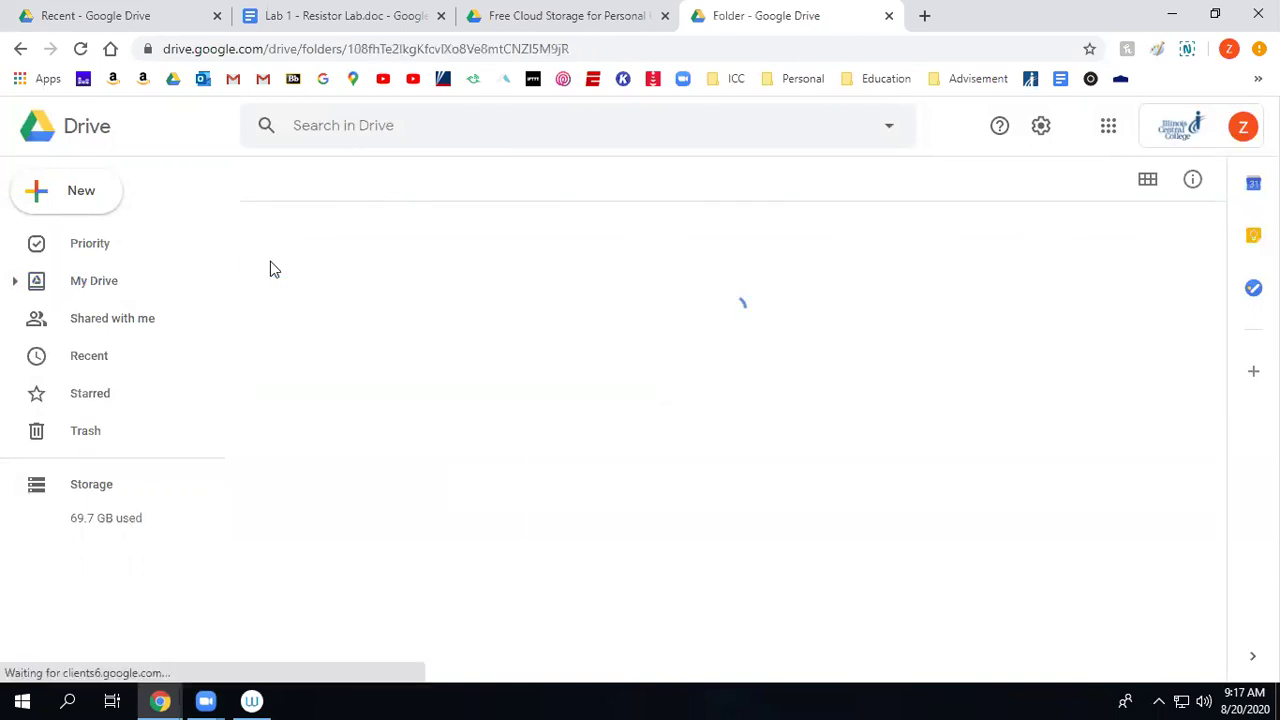
click(52, 190)
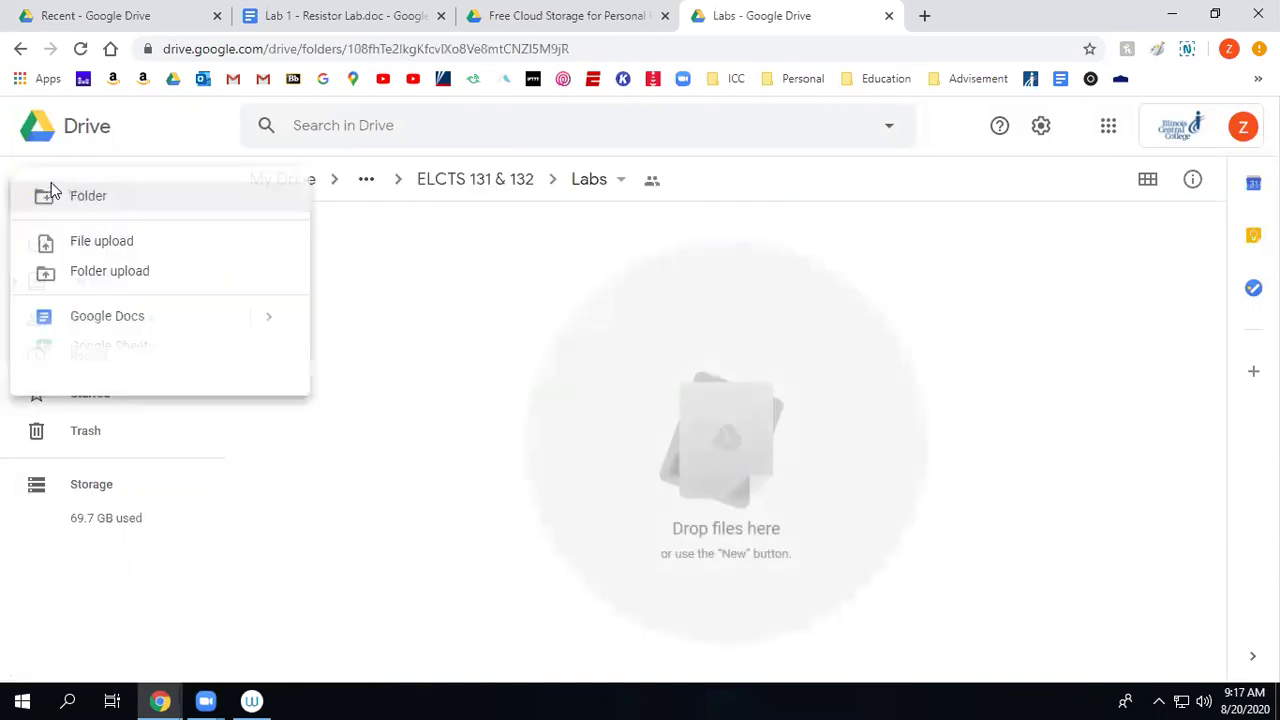
click(111, 246)
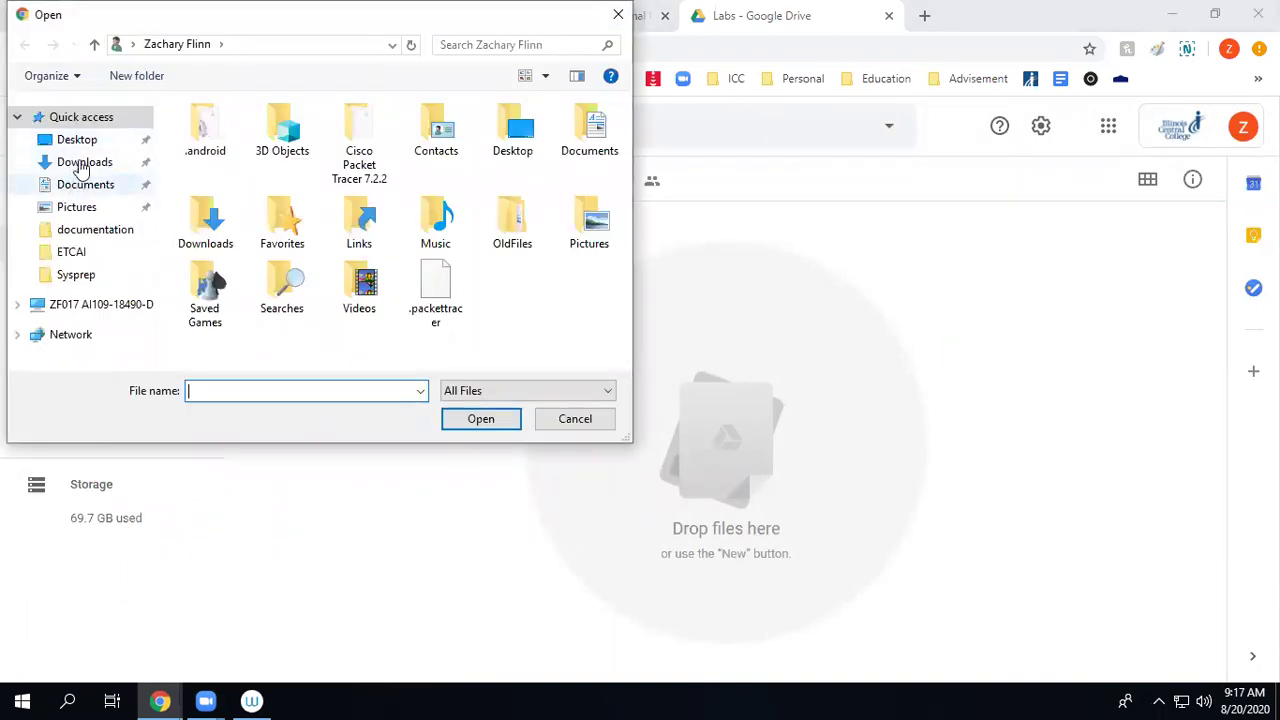
click(590, 420)
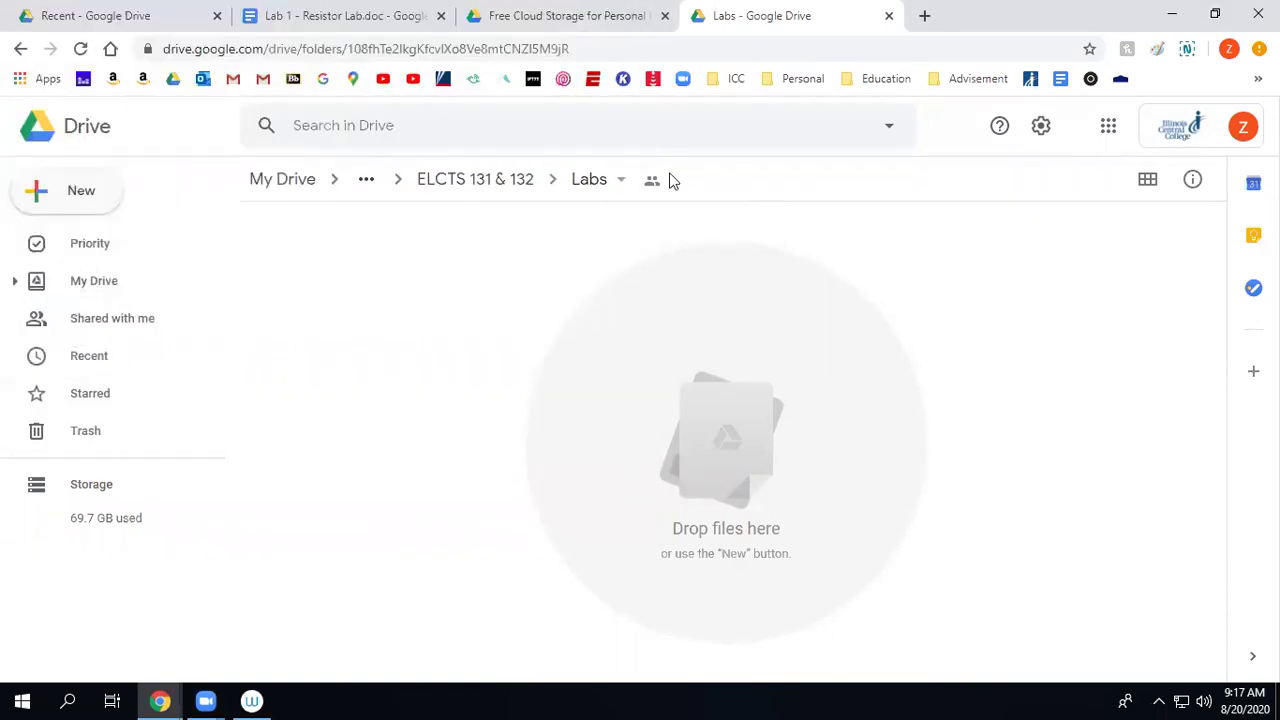
click(314, 15)
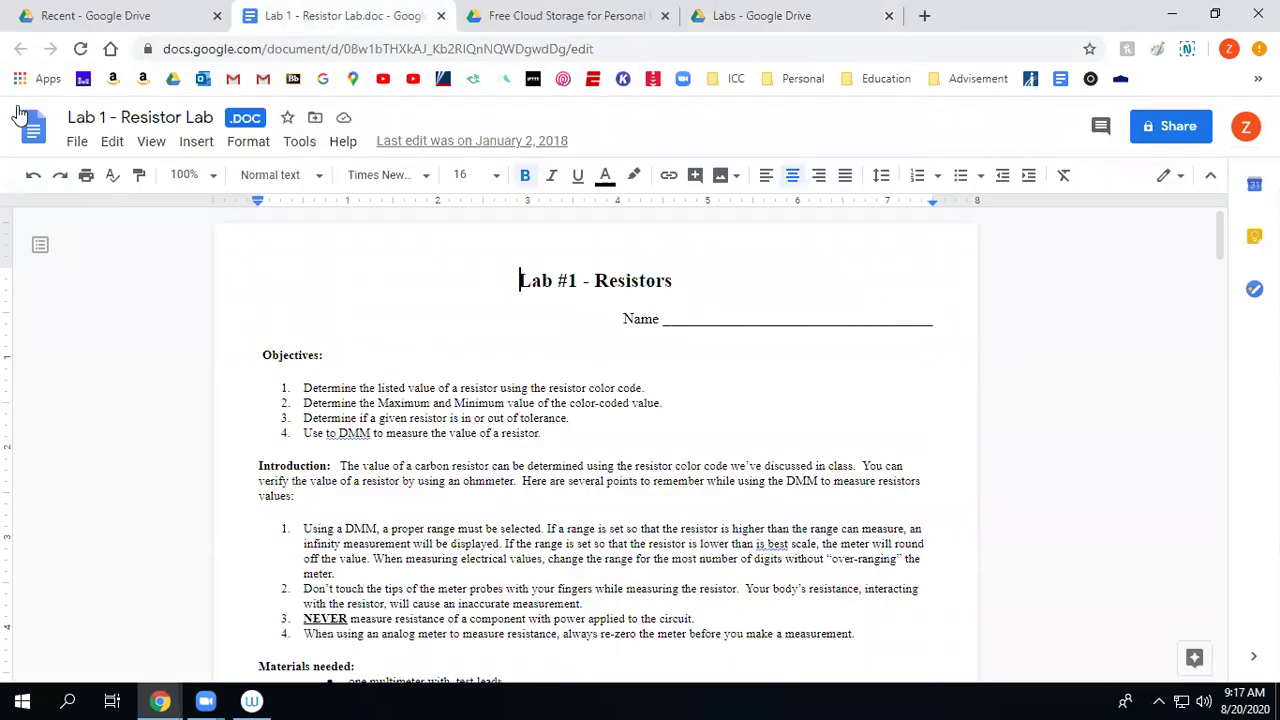
Dismiss the Move dialog and download the handout as Microsoft Word (.doc).
click(315, 118)
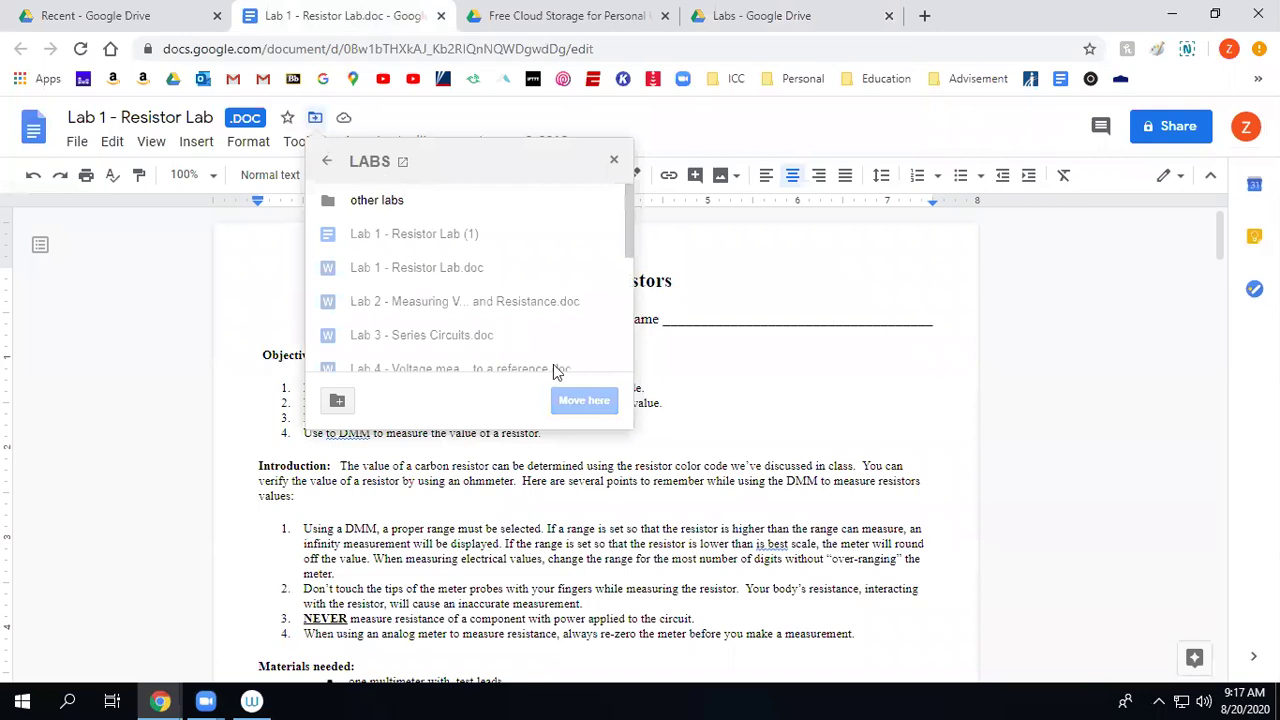
click(614, 160)
click(77, 142)
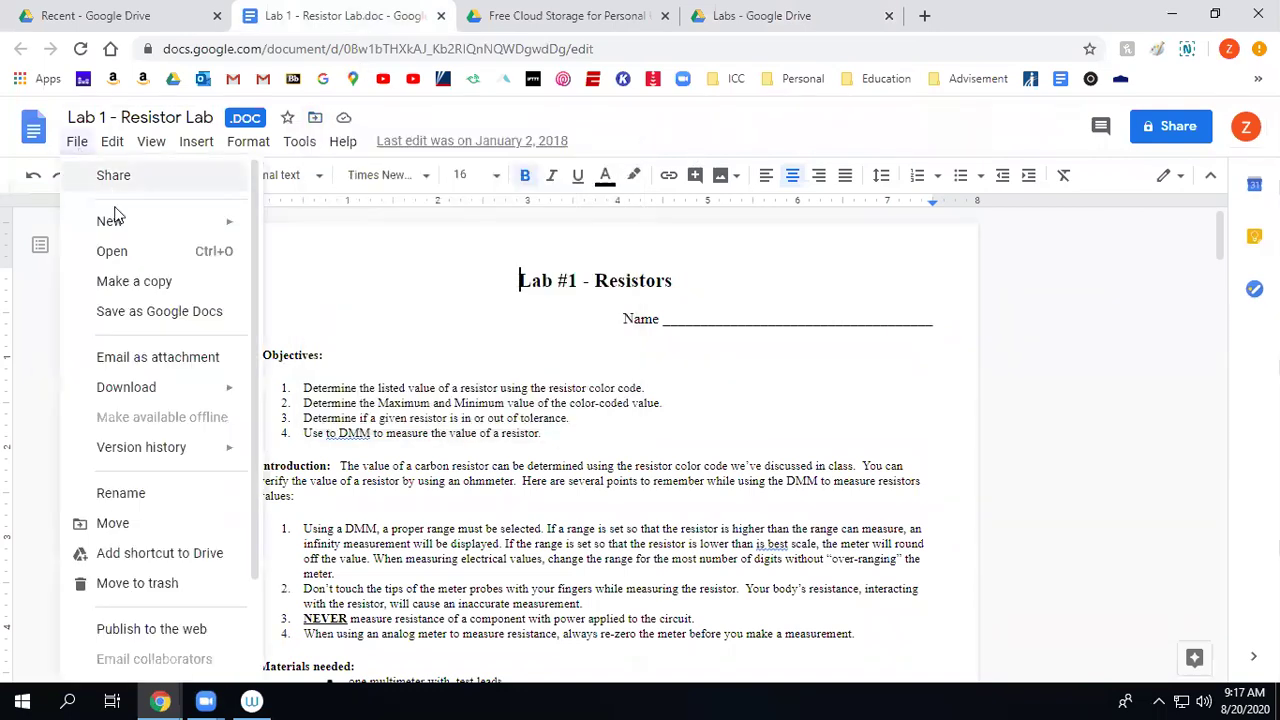
mouse_move(148, 398)
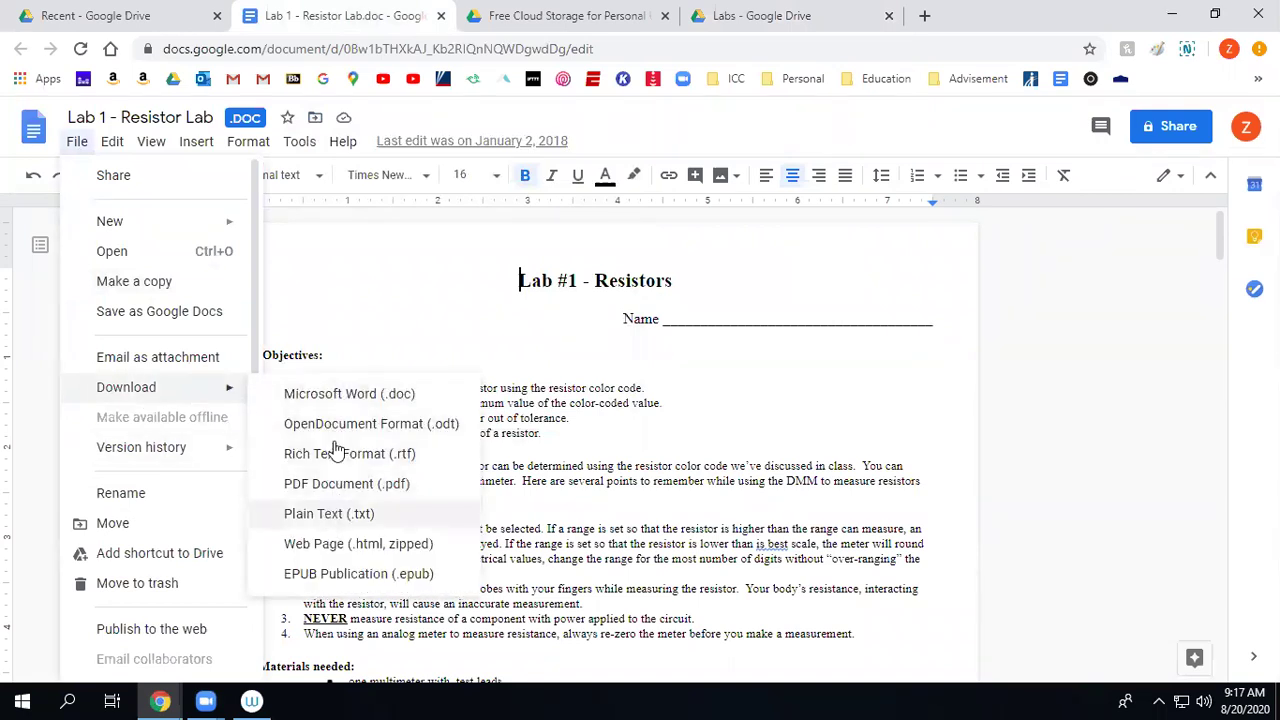
click(348, 400)
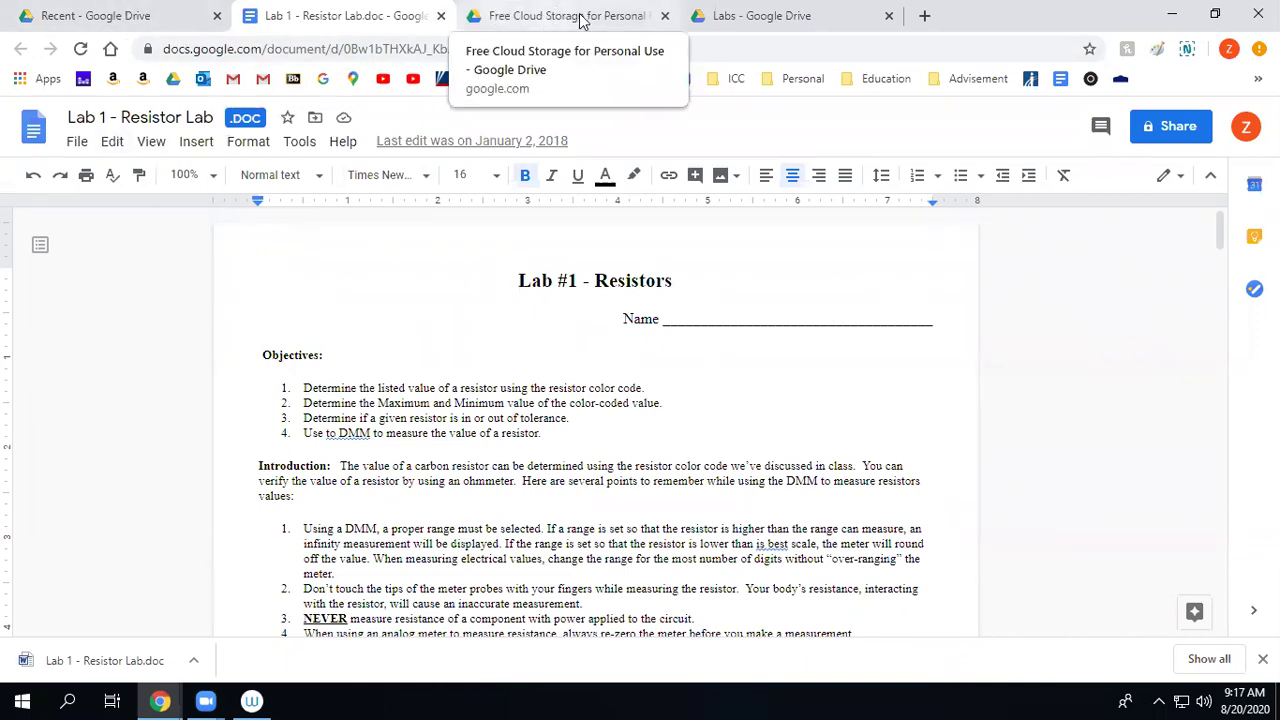
Upload the downloaded Lab 1 - Resistor Lab.doc into Labs and close the cloud-storage tab.
click(792, 22)
click(86, 191)
click(101, 246)
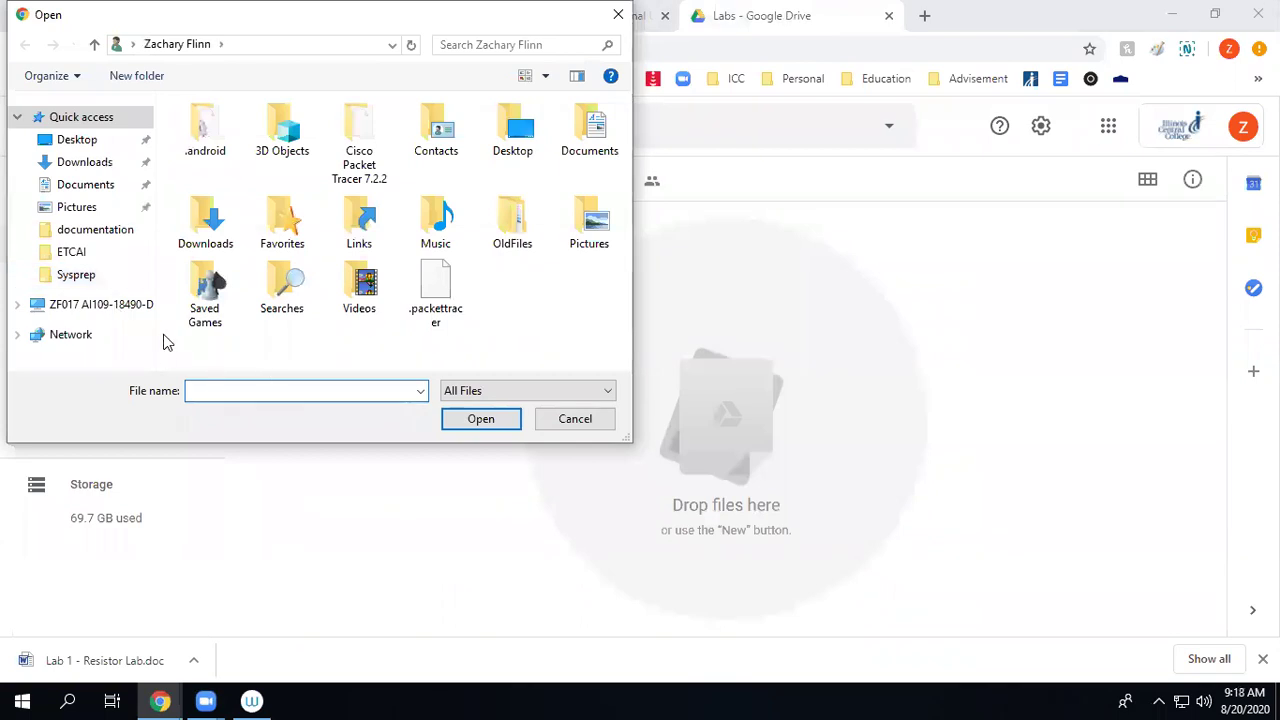
click(84, 162)
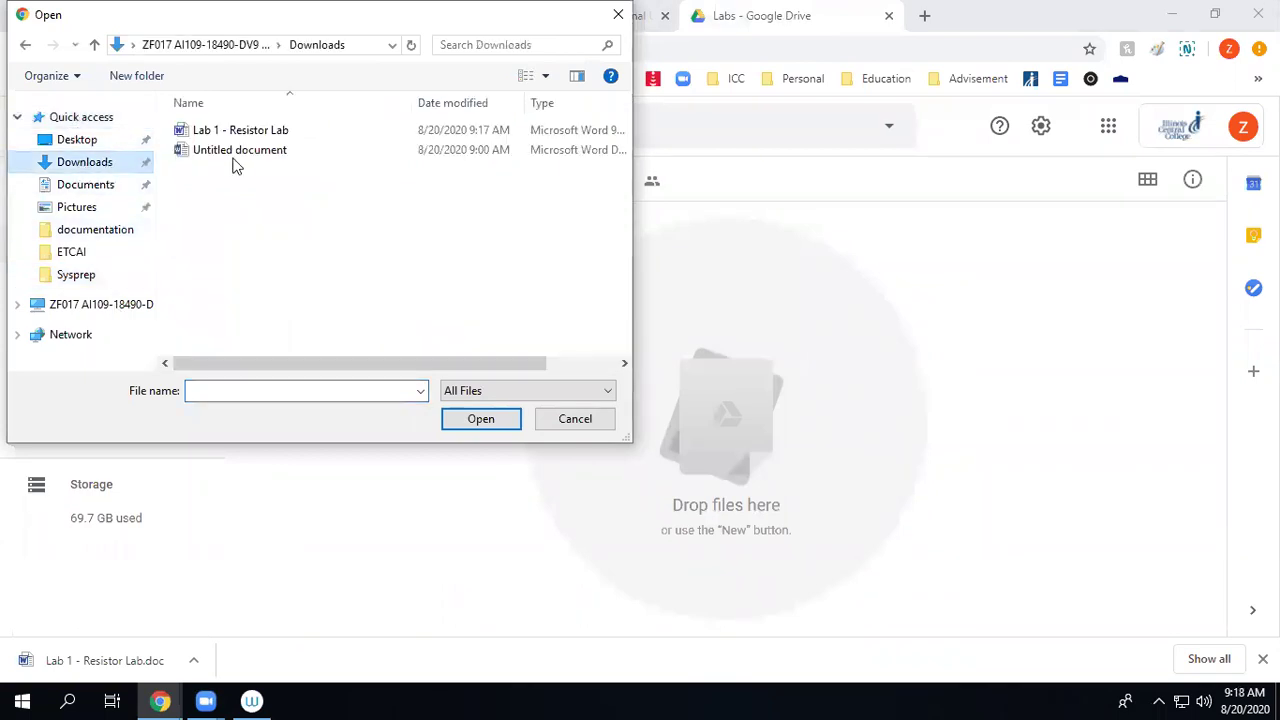
double_click(231, 130)
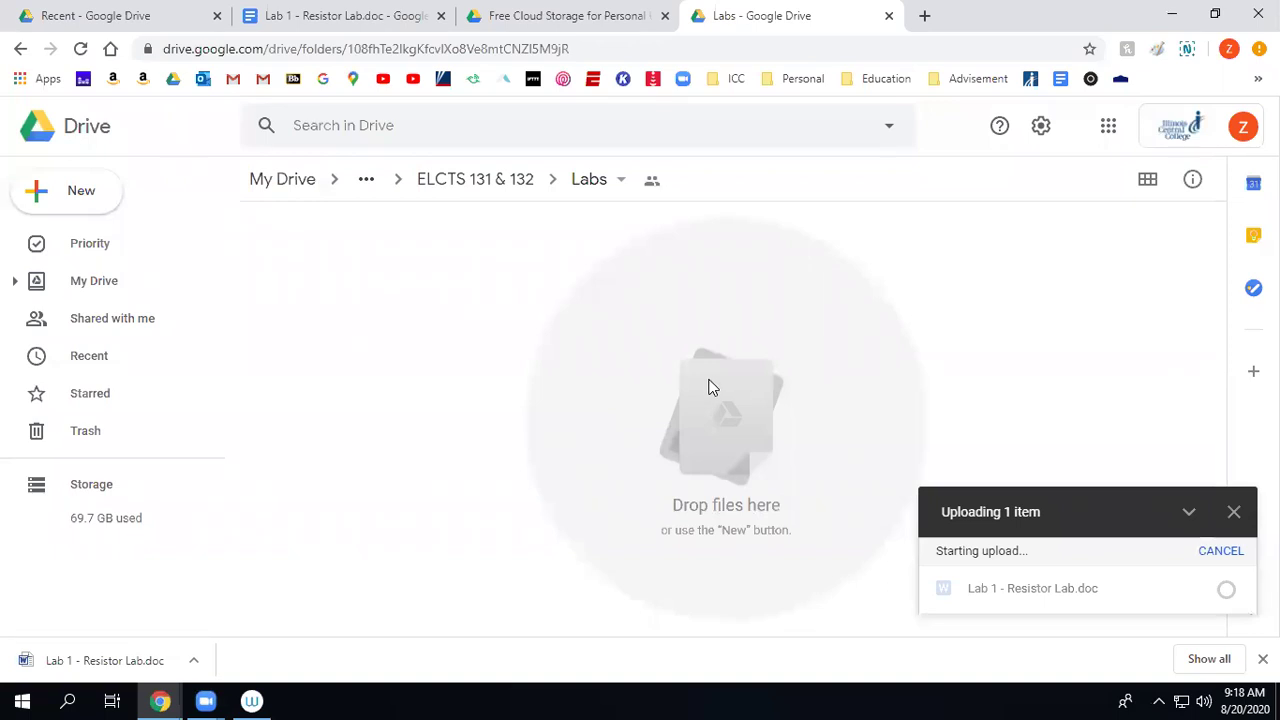
click(535, 24)
click(665, 16)
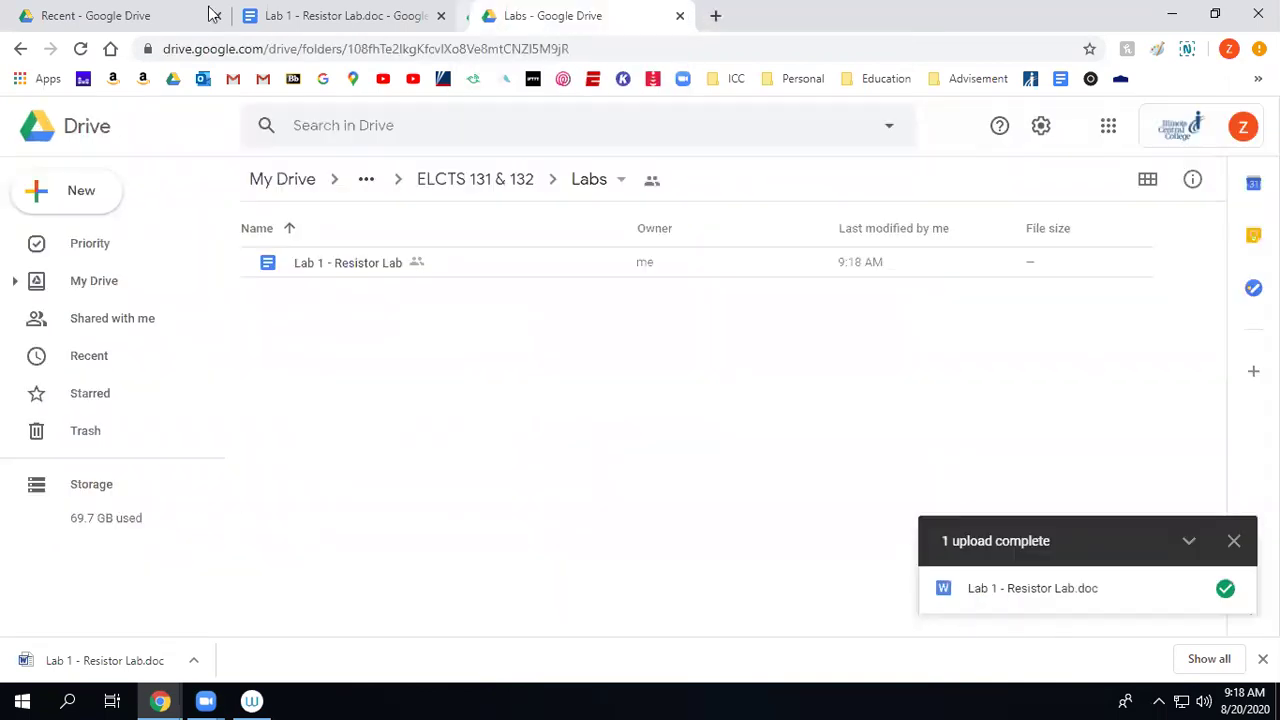
Go from My Drive through the class shared folder and 2020 Fall into ELCTS 131 & 132.
click(105, 20)
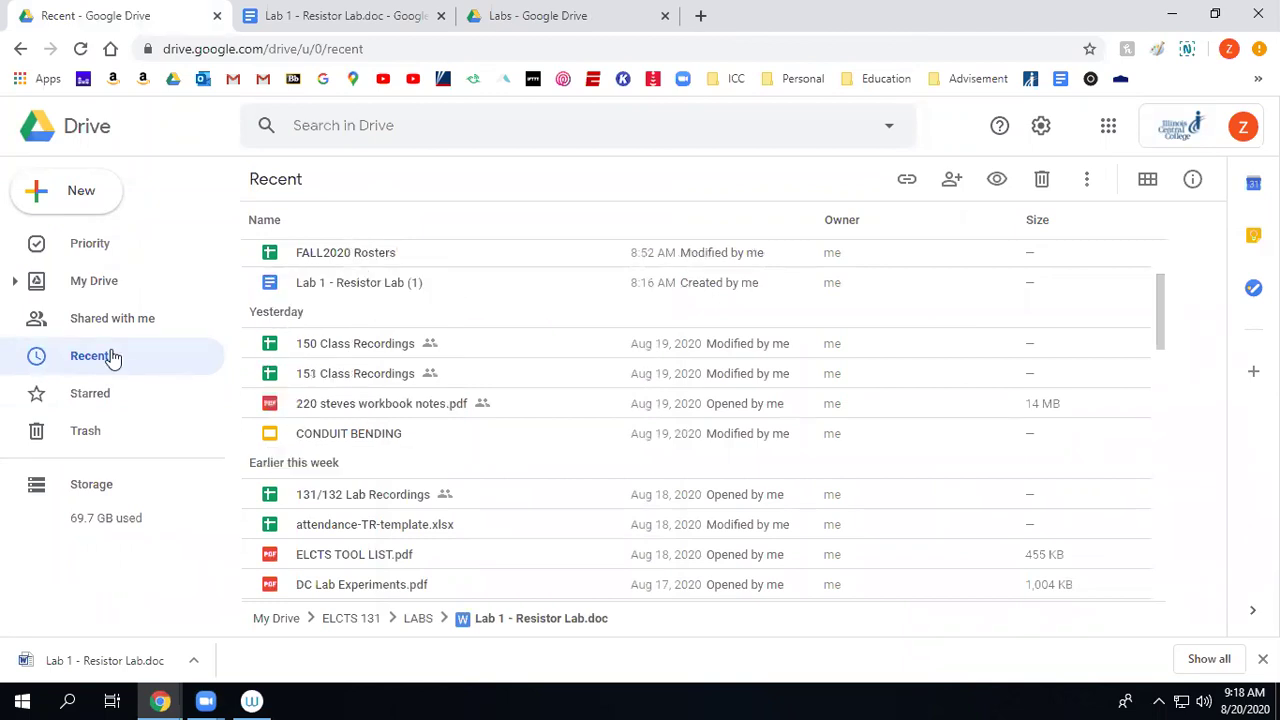
click(95, 281)
scroll(418, 374, down, 4)
click(340, 340)
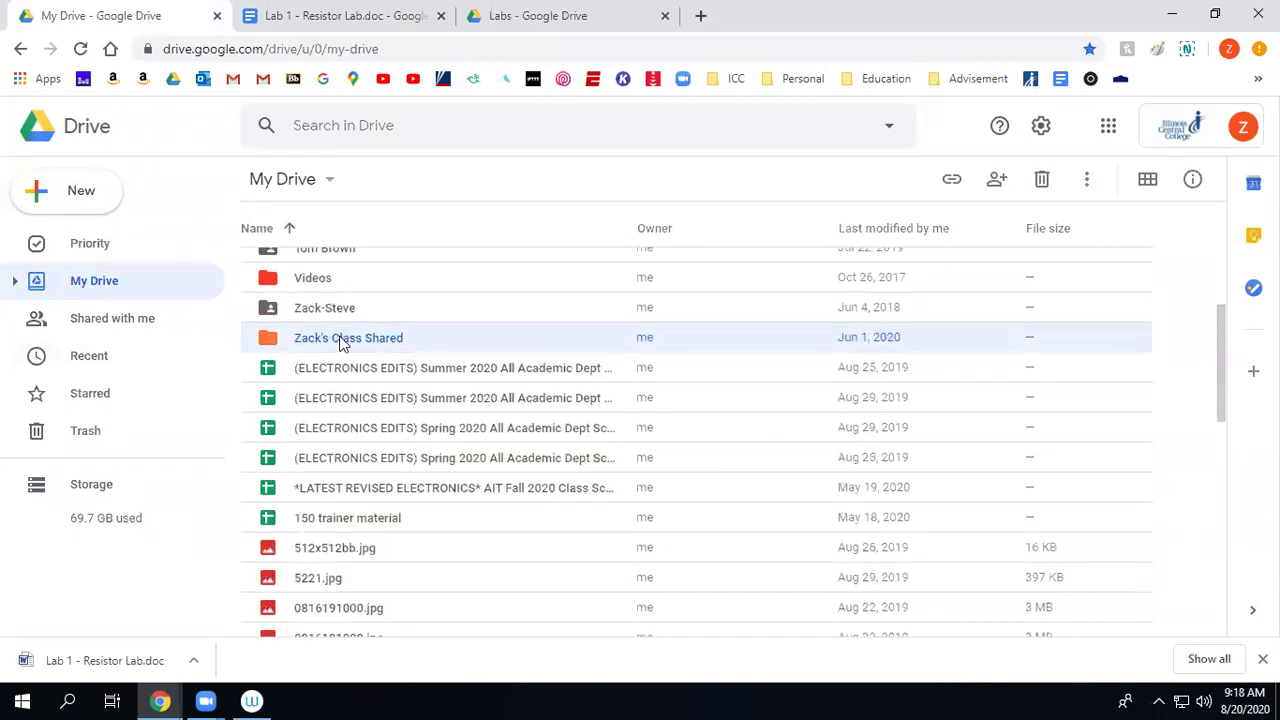
double_click(340, 341)
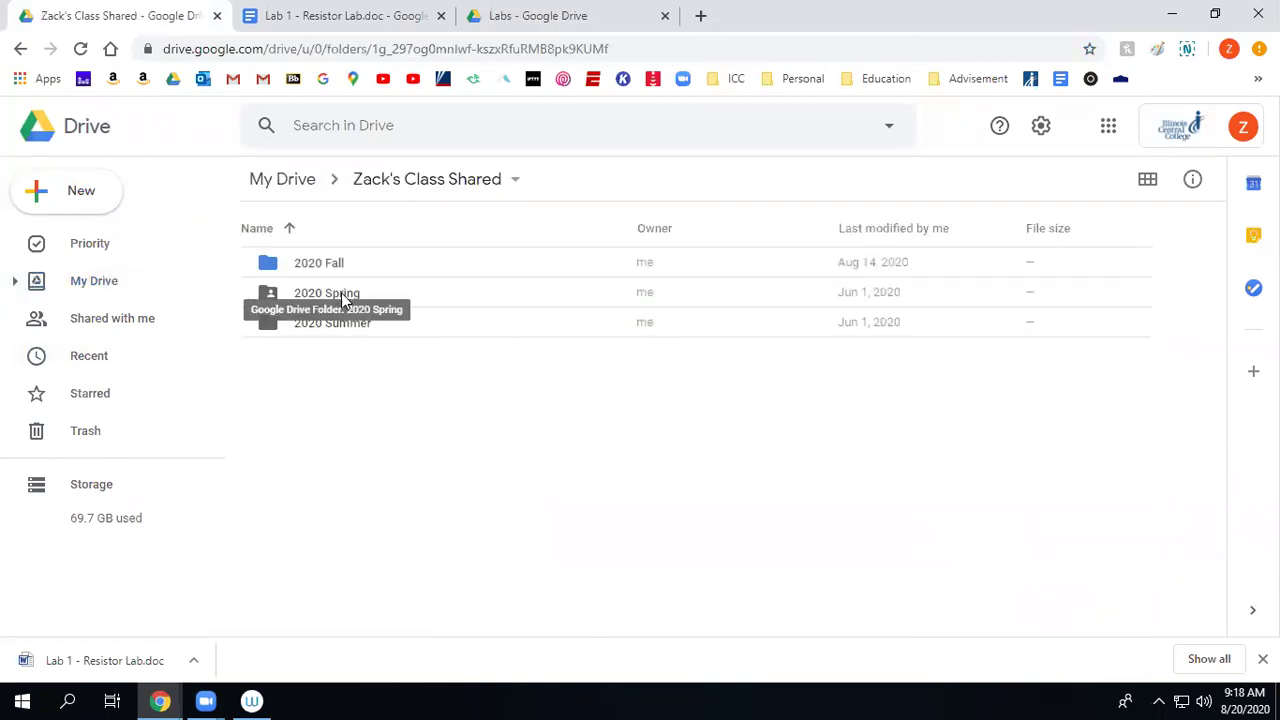
double_click(320, 264)
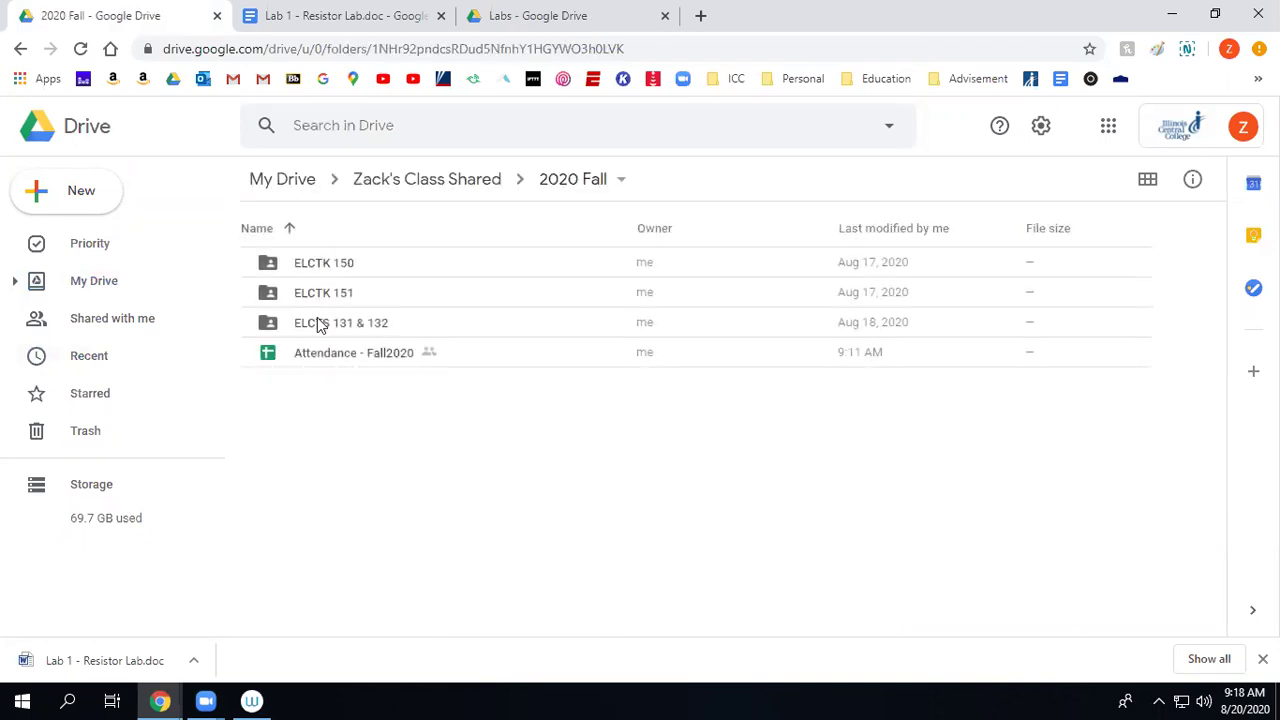
double_click(317, 318)
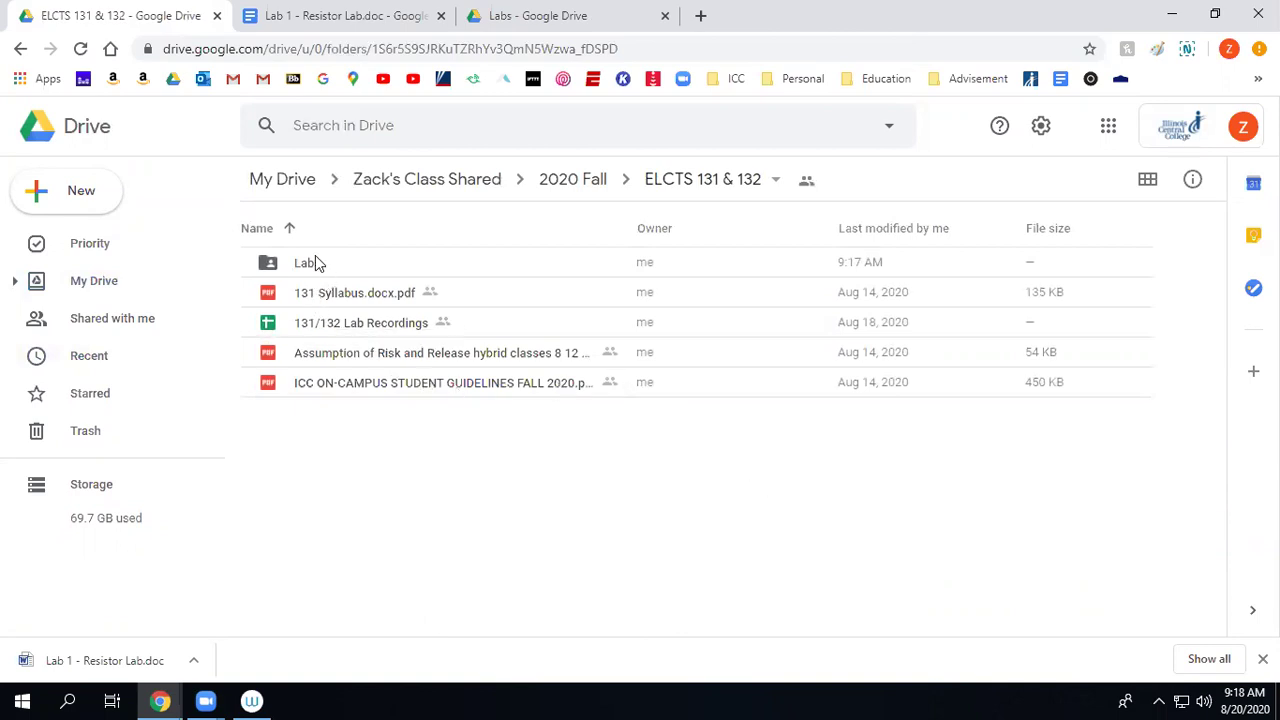
Return to 2020 Fall and bring up the ELCTS 131 & 132 folder's context menu.
click(575, 180)
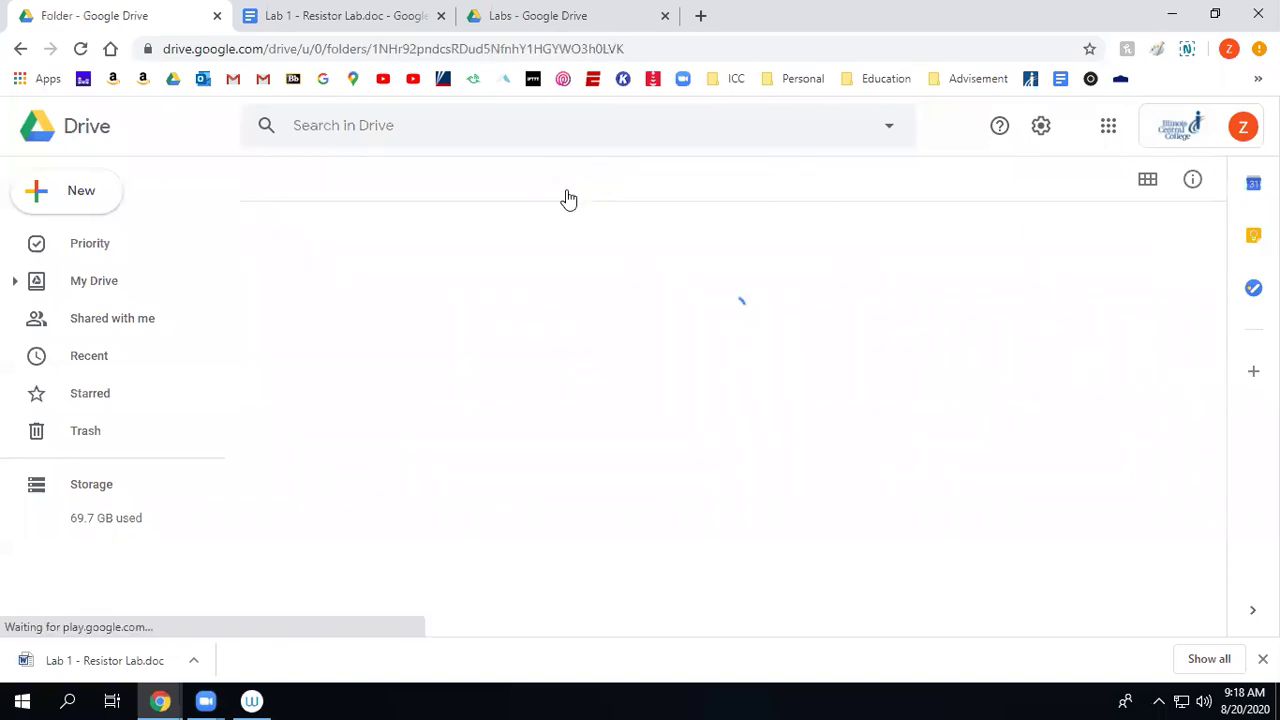
click(350, 328)
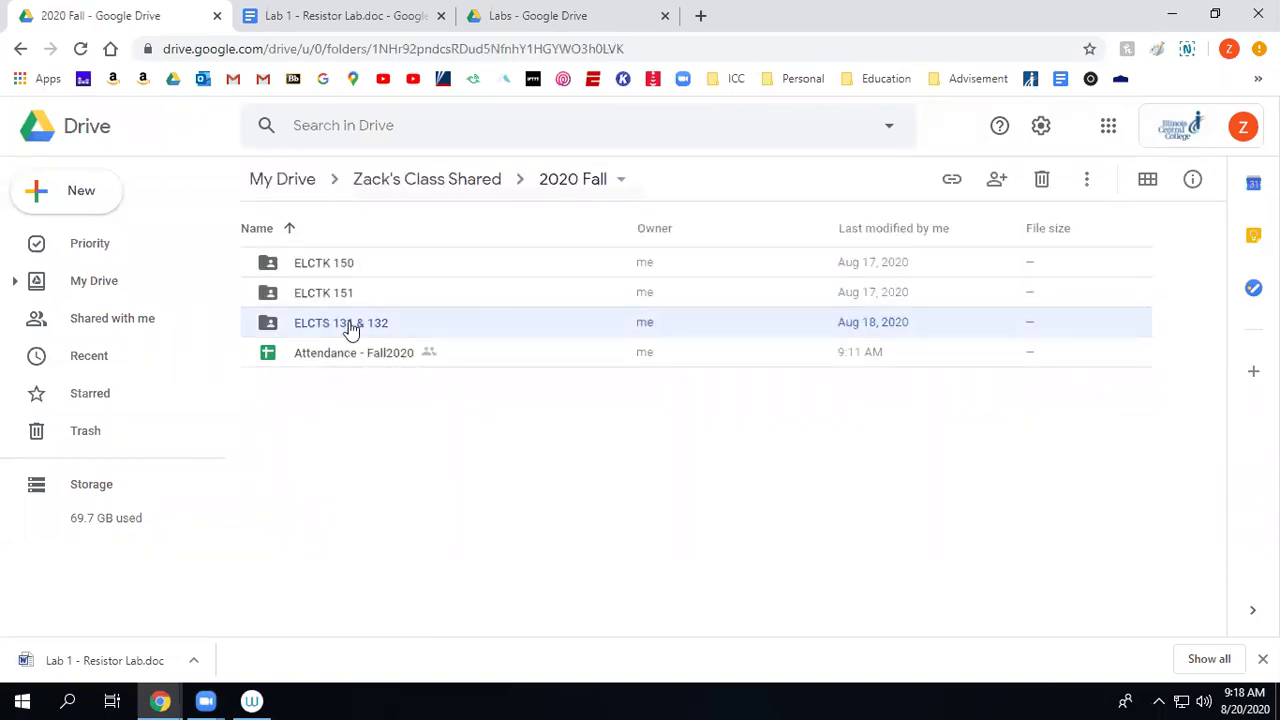
right_click(350, 328)
Start sharing ELCTS 131 & 132 and add the first student's lab address.
click(446, 288)
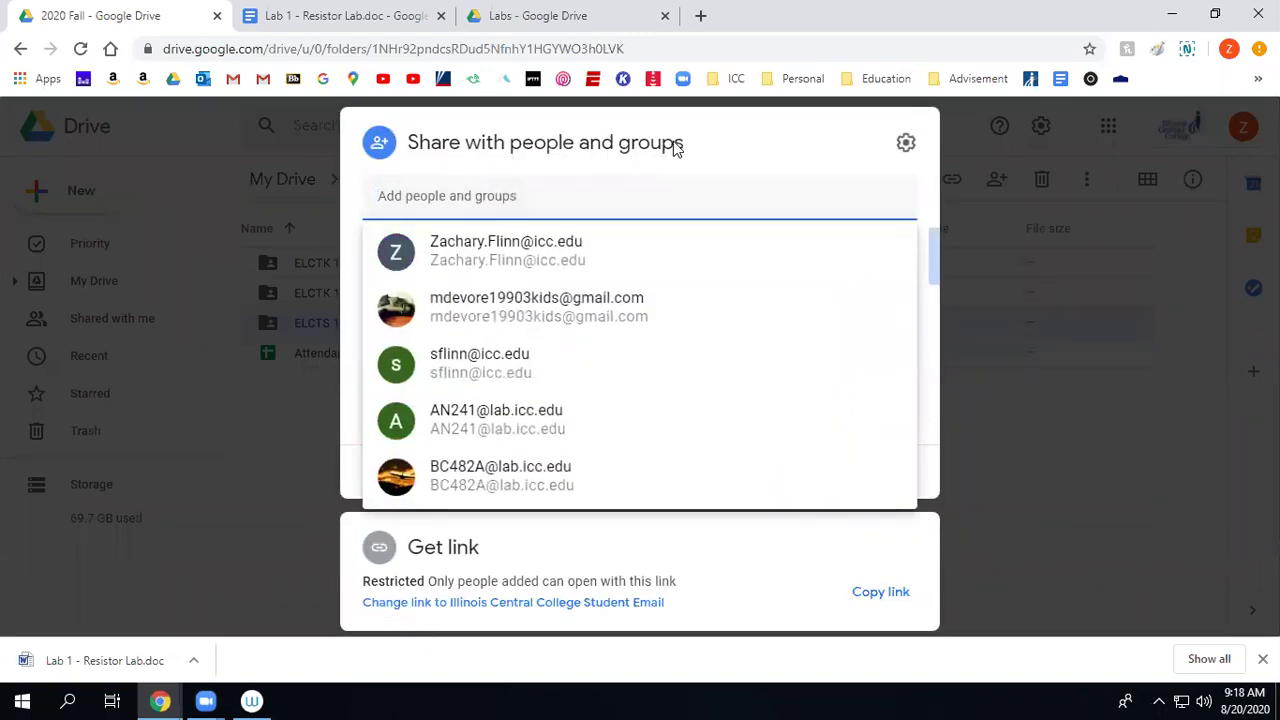
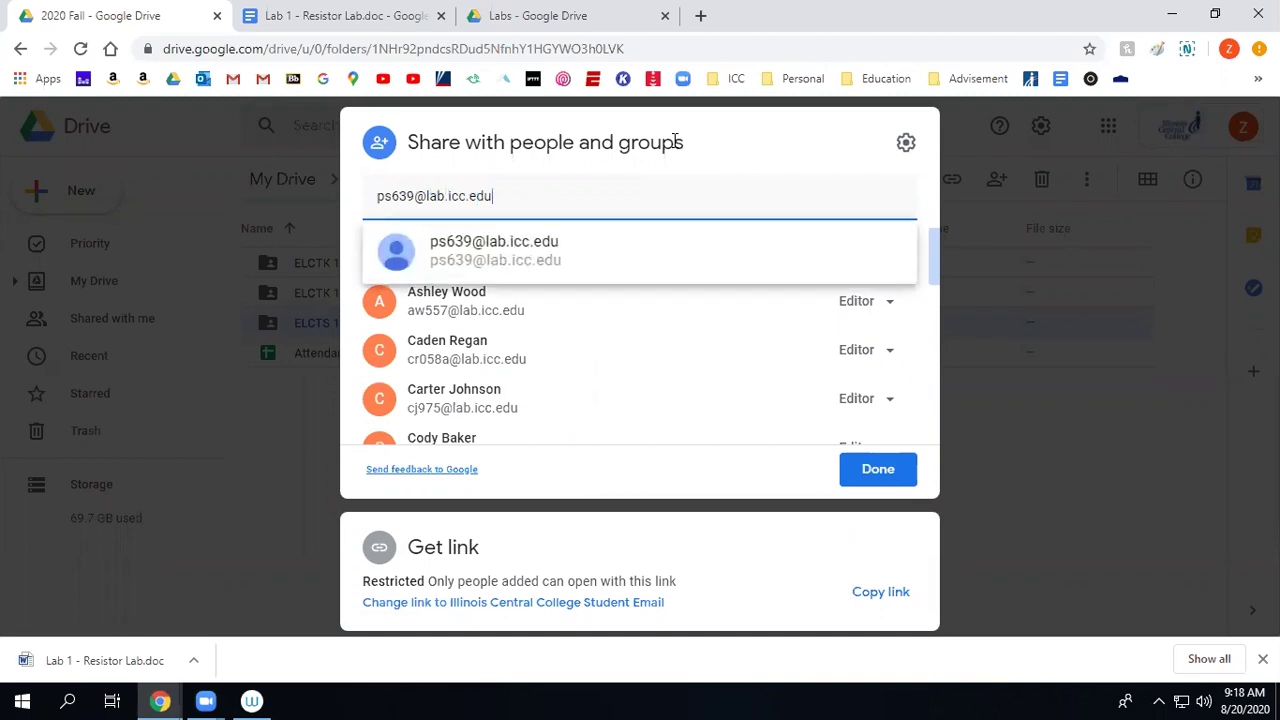
key(Return)
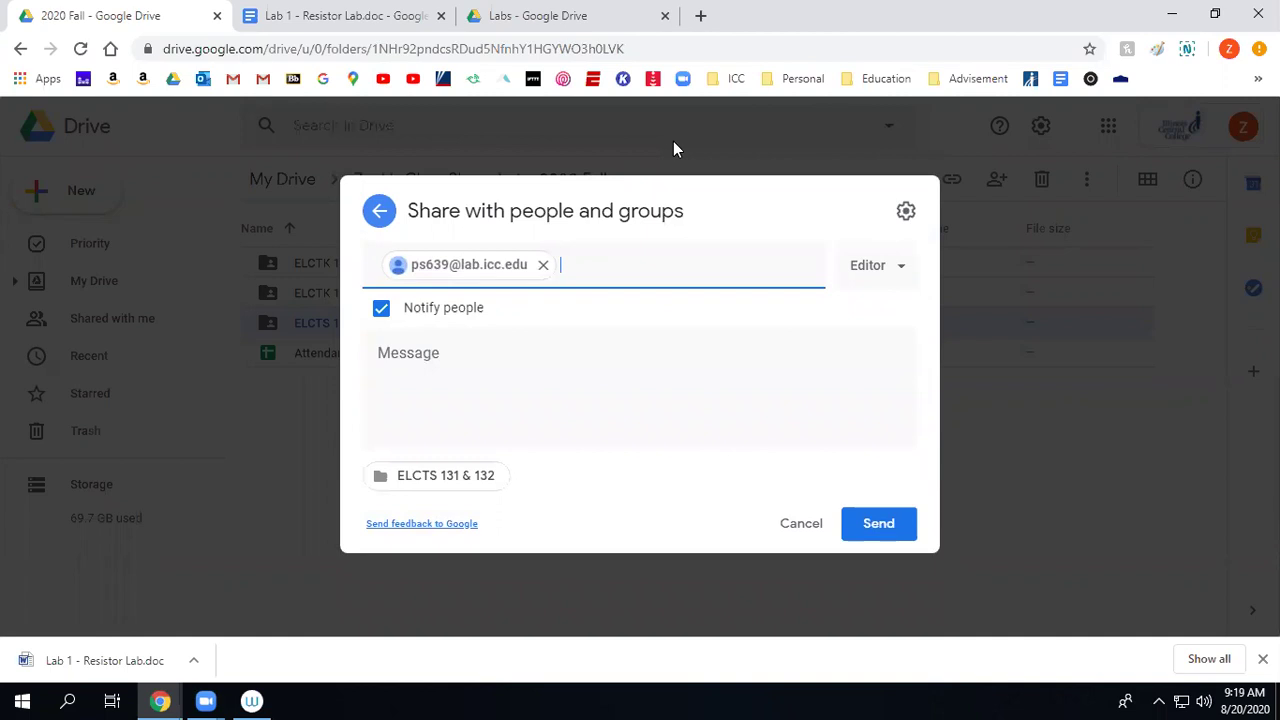
Add the second student's lab address as a recipient and send the Editor invitation.
key(ctrl+v)
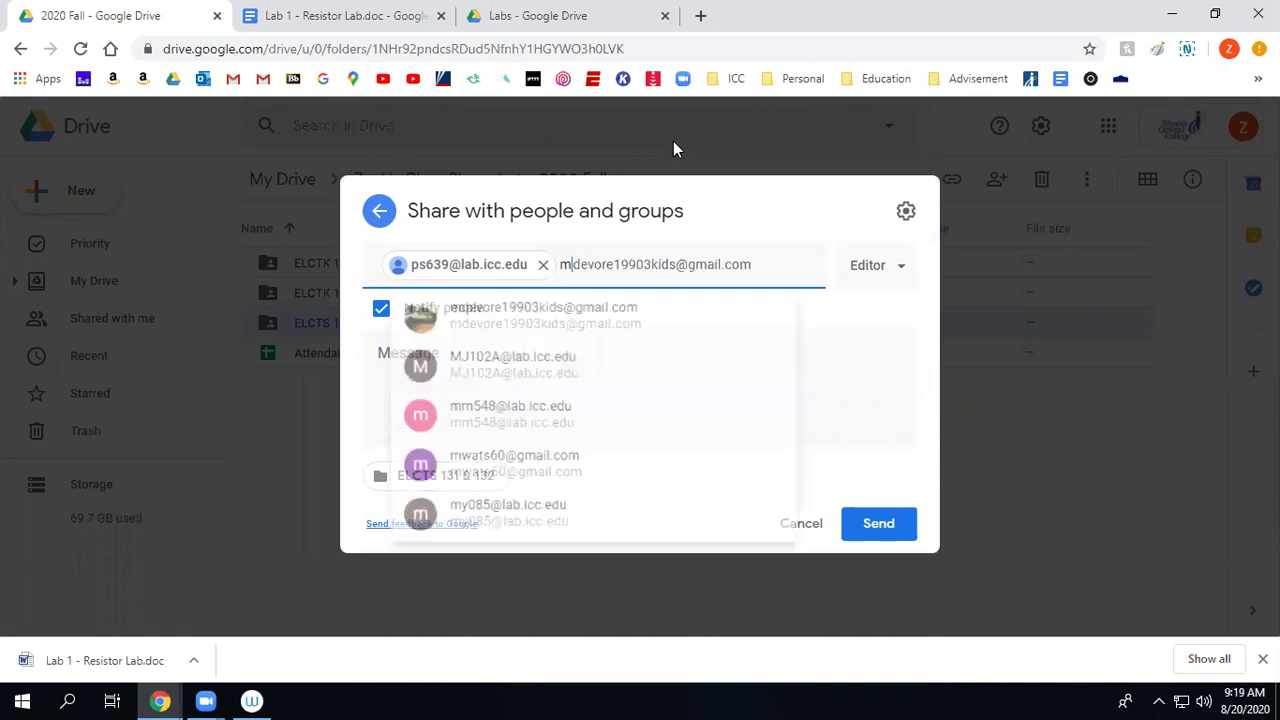
key(ctrl+z)
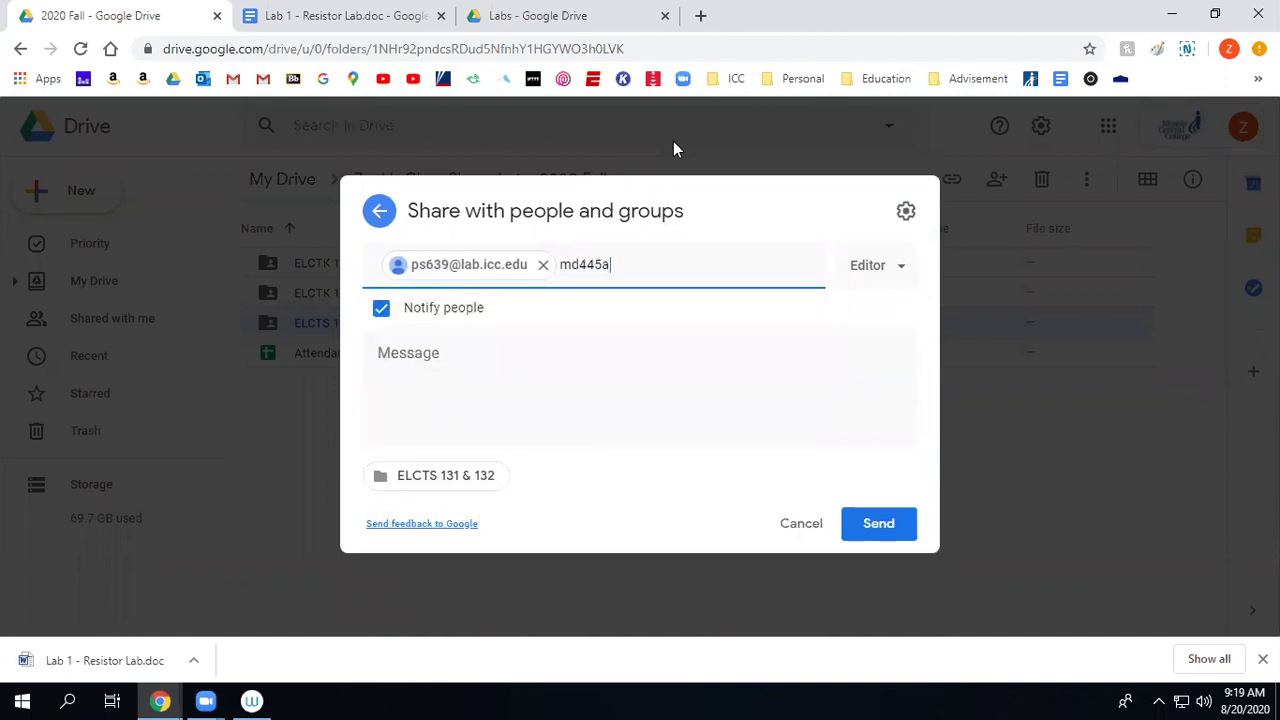
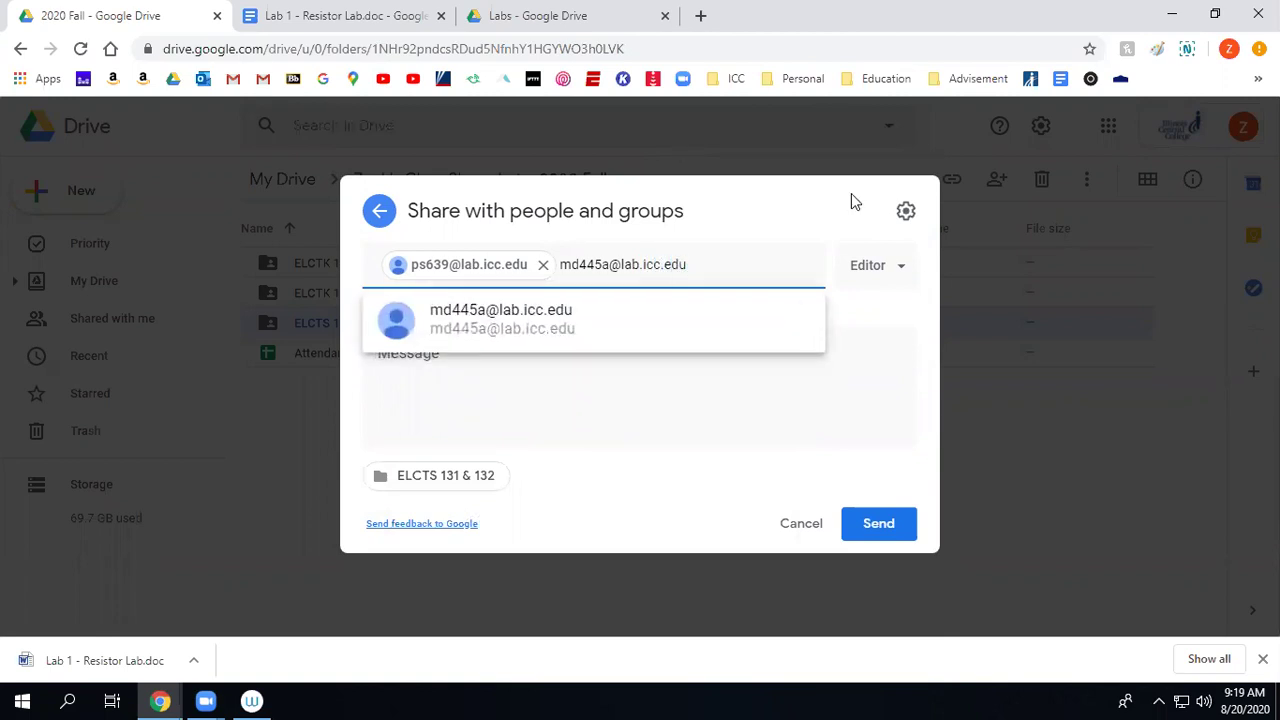
click(796, 264)
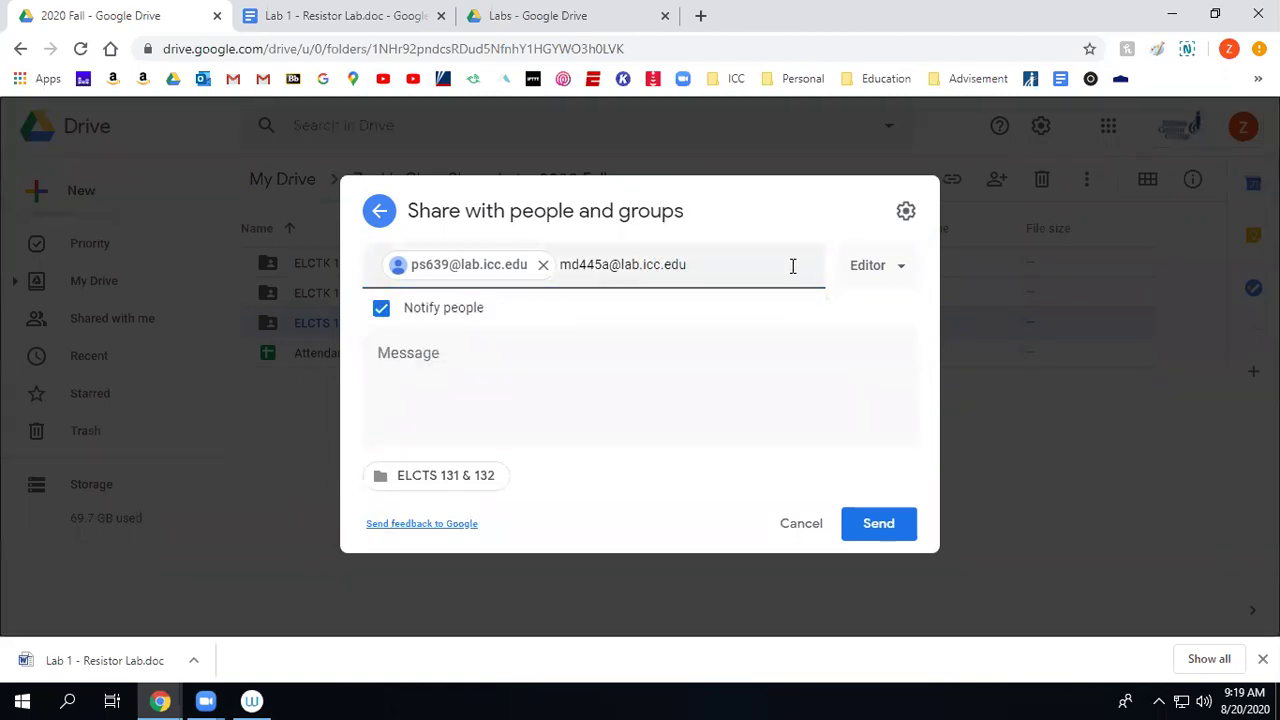
key(Escape)
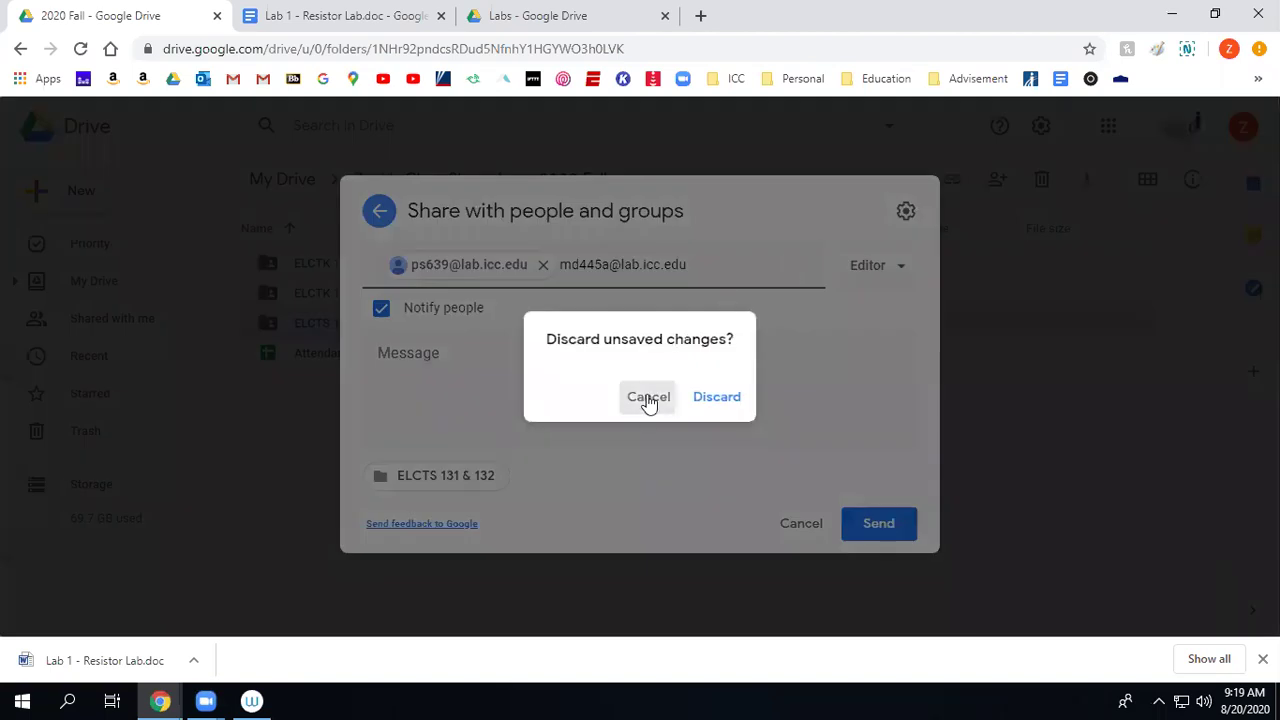
click(648, 397)
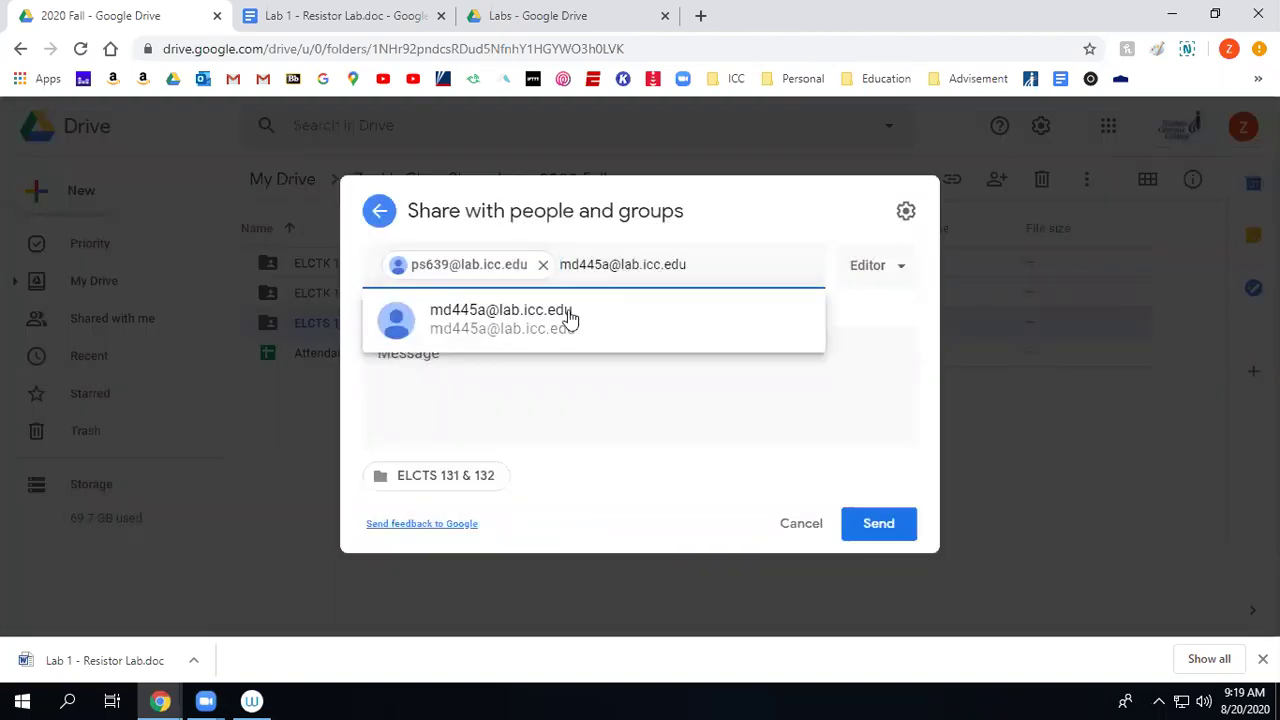
click(569, 318)
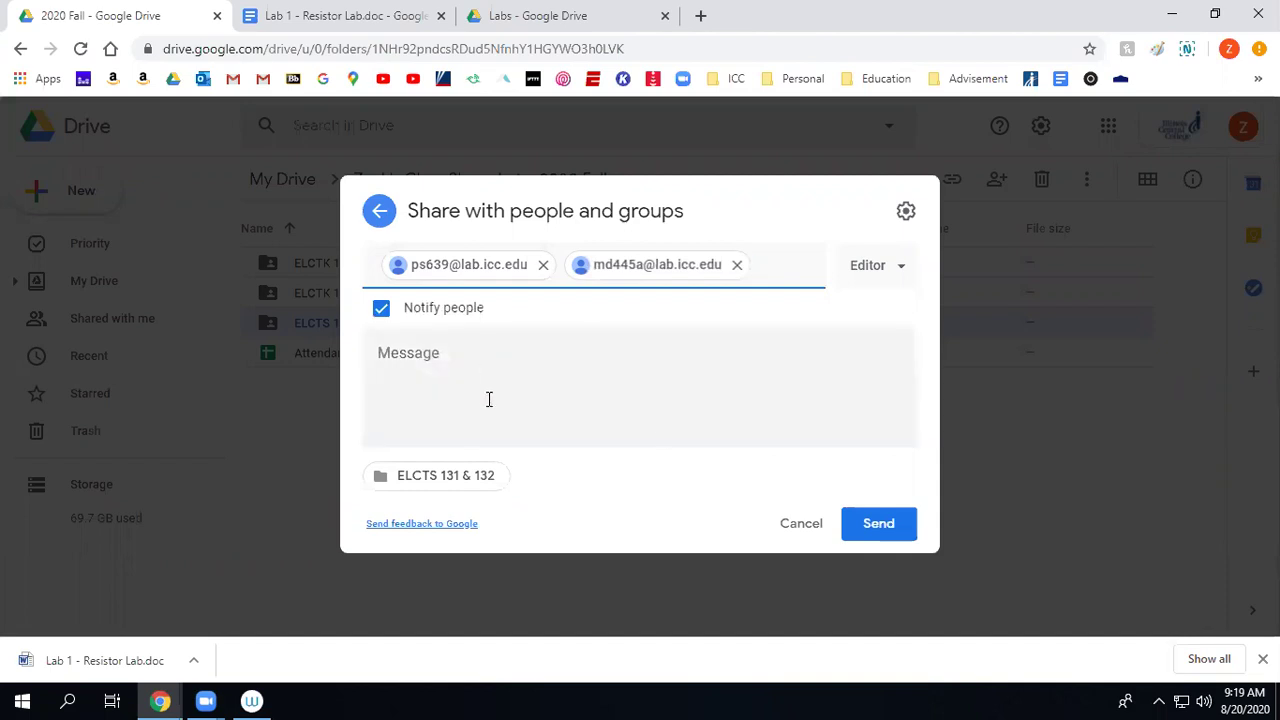
click(872, 532)
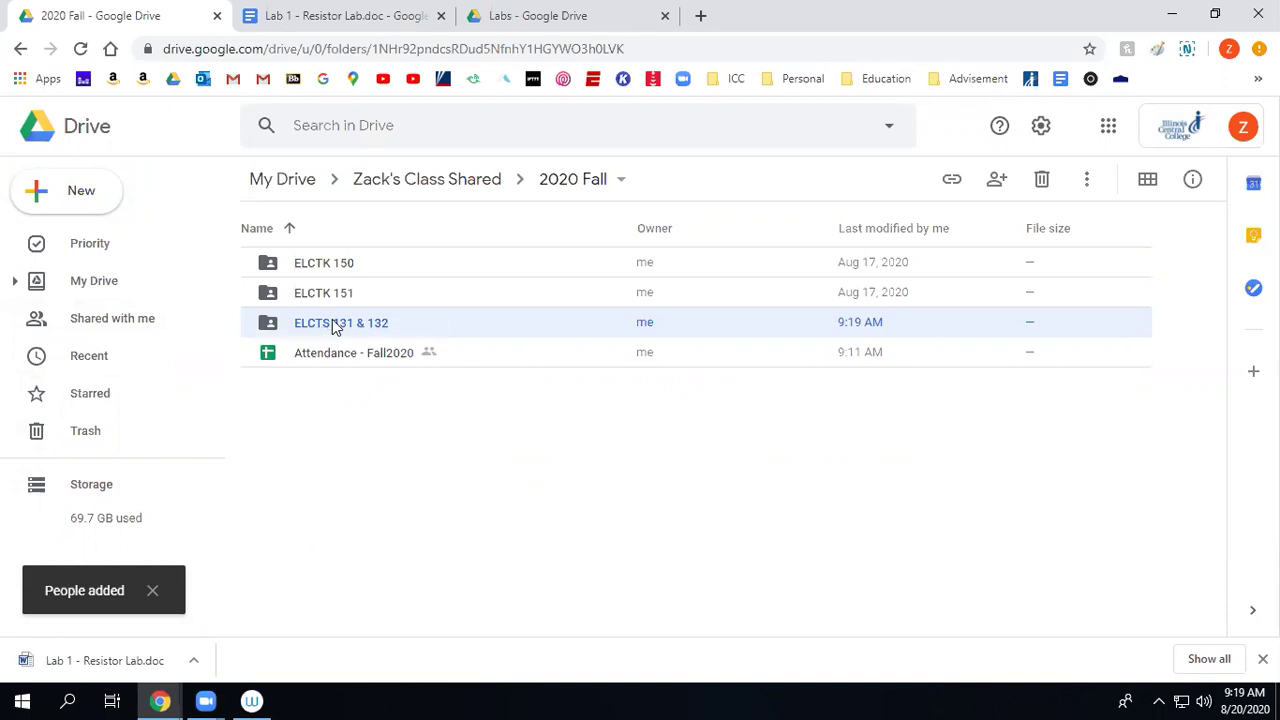
Open Labs inside ELCTS 131 & 132 and inspect the Lab 1 - Resistor Lab document's menu.
double_click(262, 333)
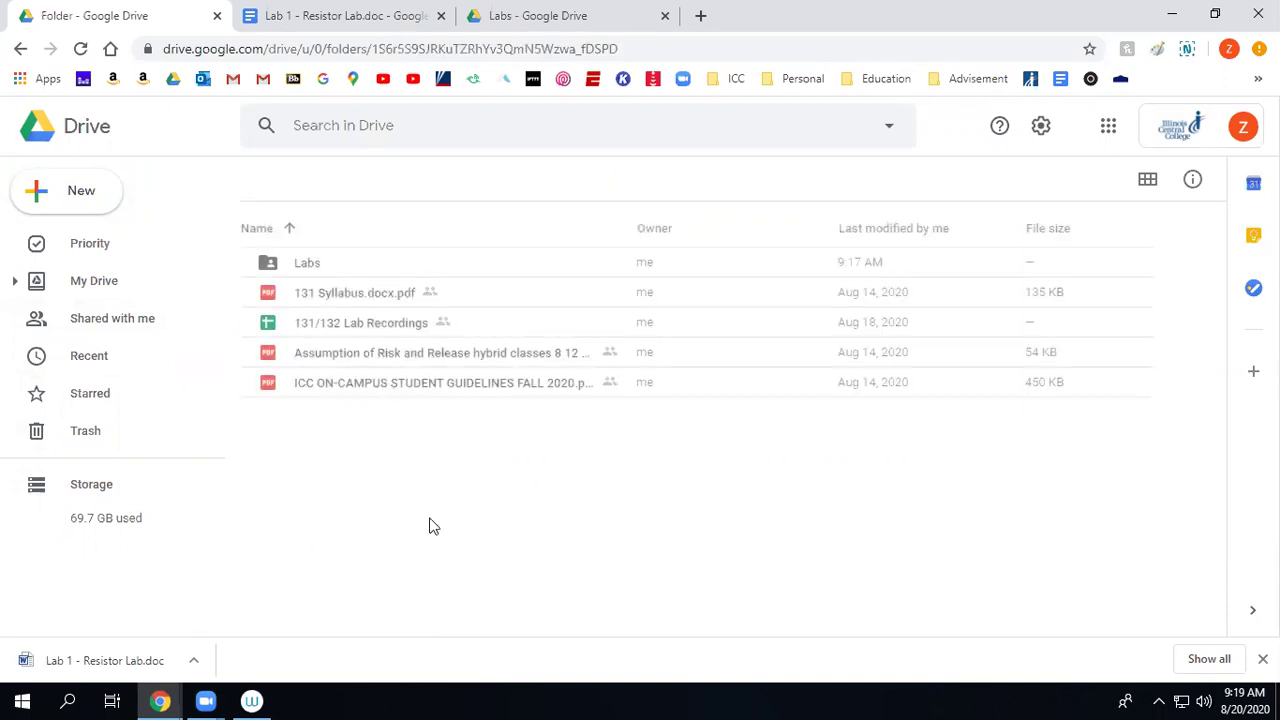
double_click(307, 263)
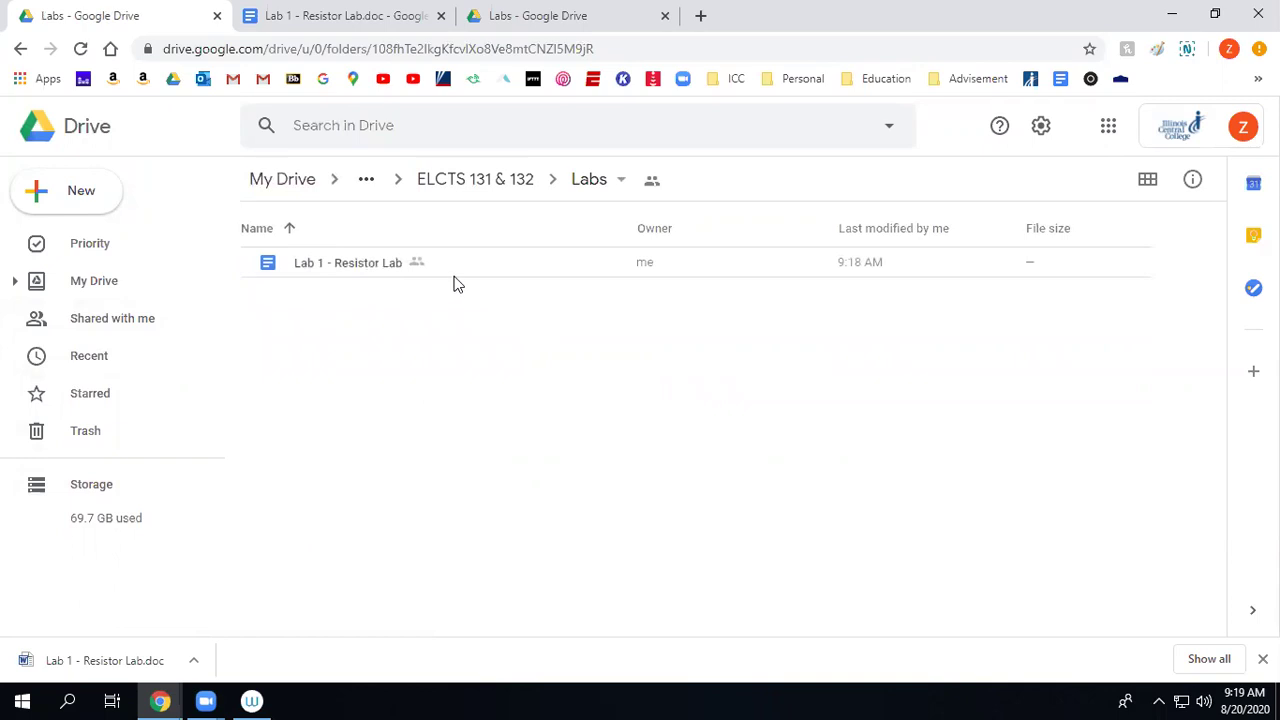
click(307, 265)
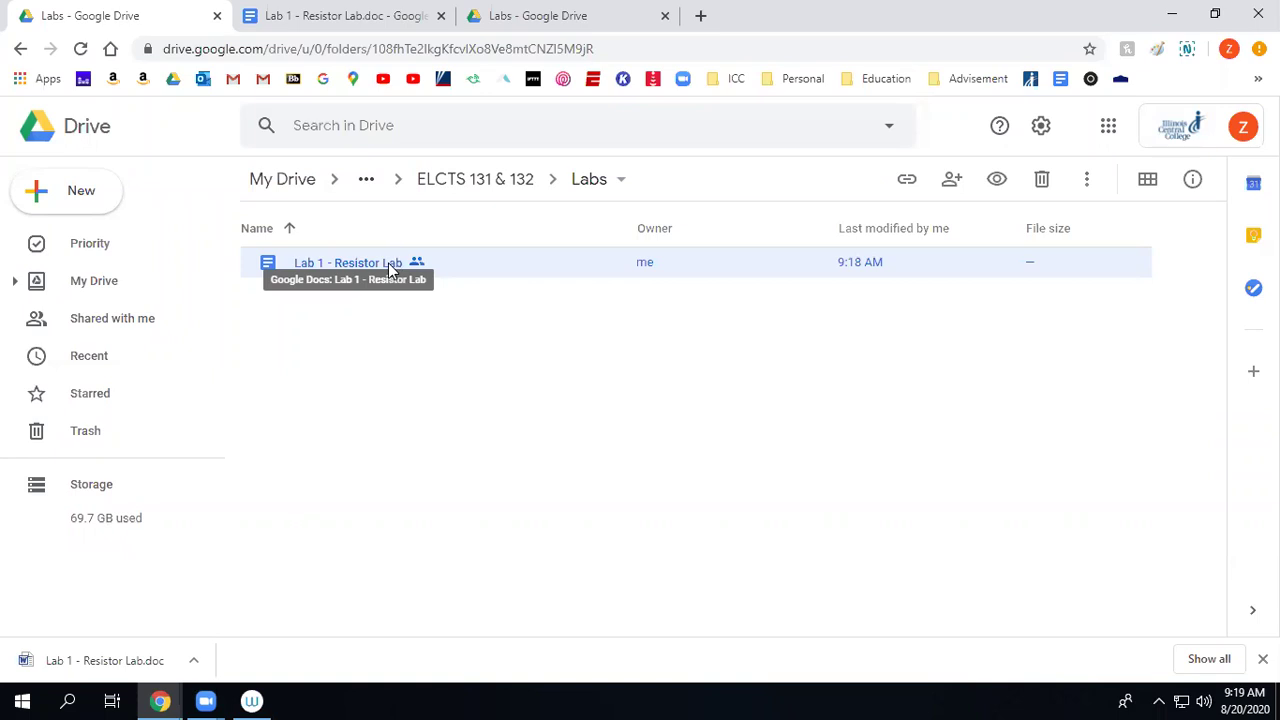
right_click(389, 268)
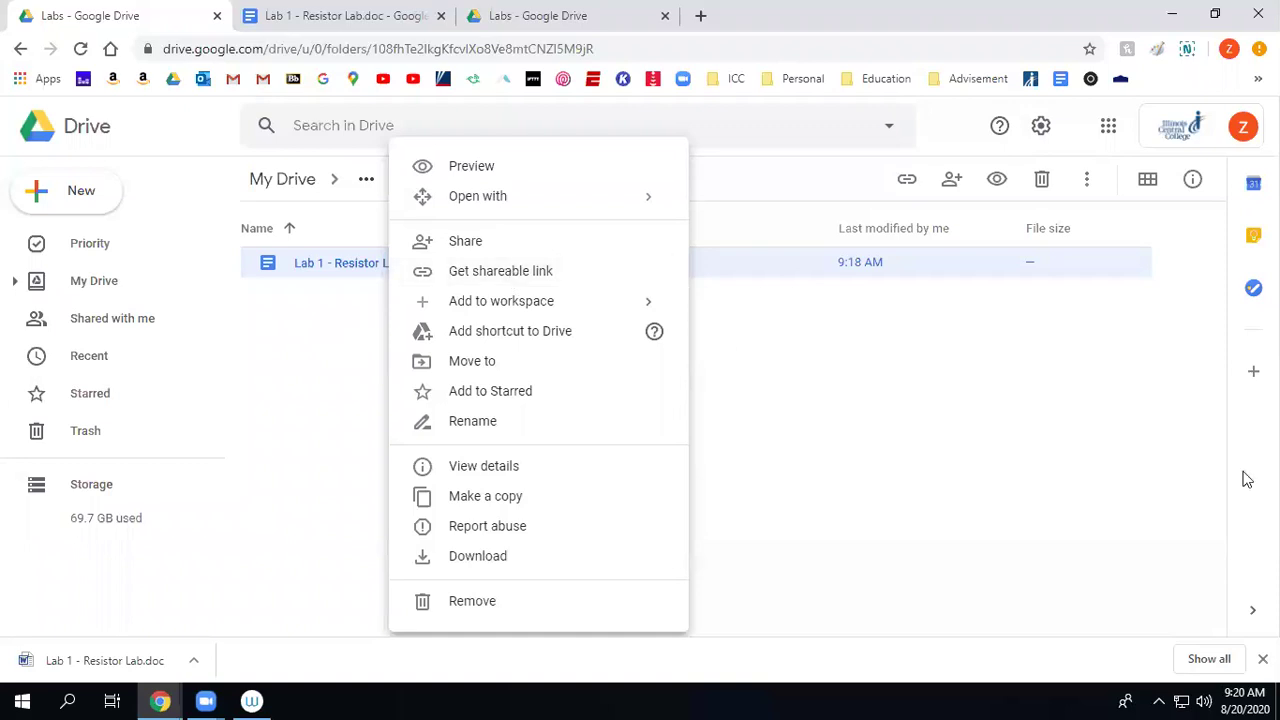
click(878, 389)
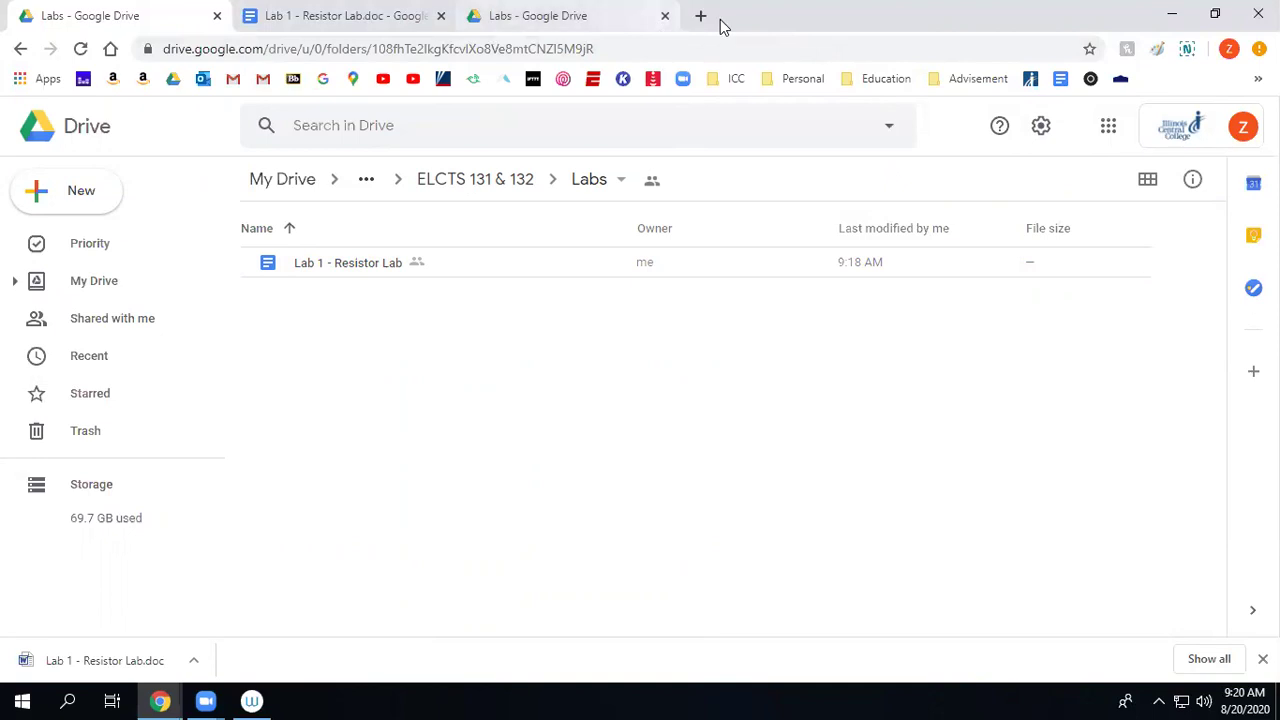
click(1158, 48)
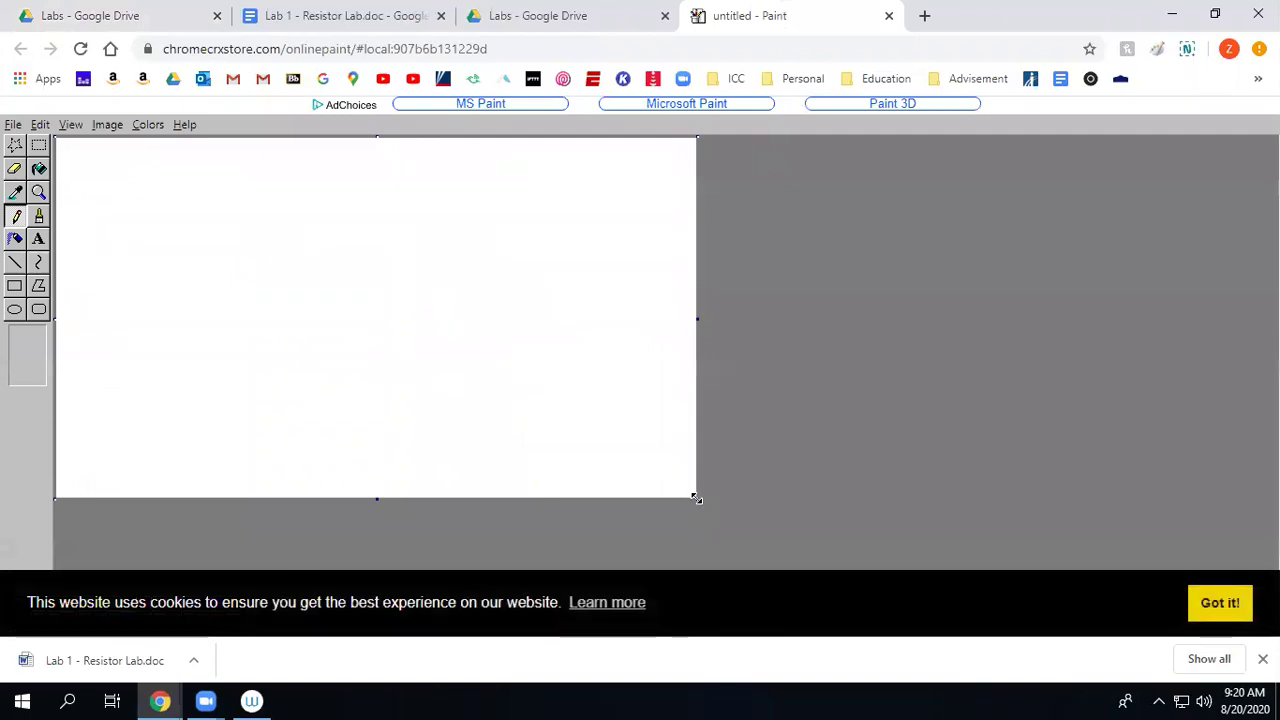
Enlarge the canvas, sketch a test smiley face, and undo it with Ctrl+Z.
drag(697, 500, 1273, 566)
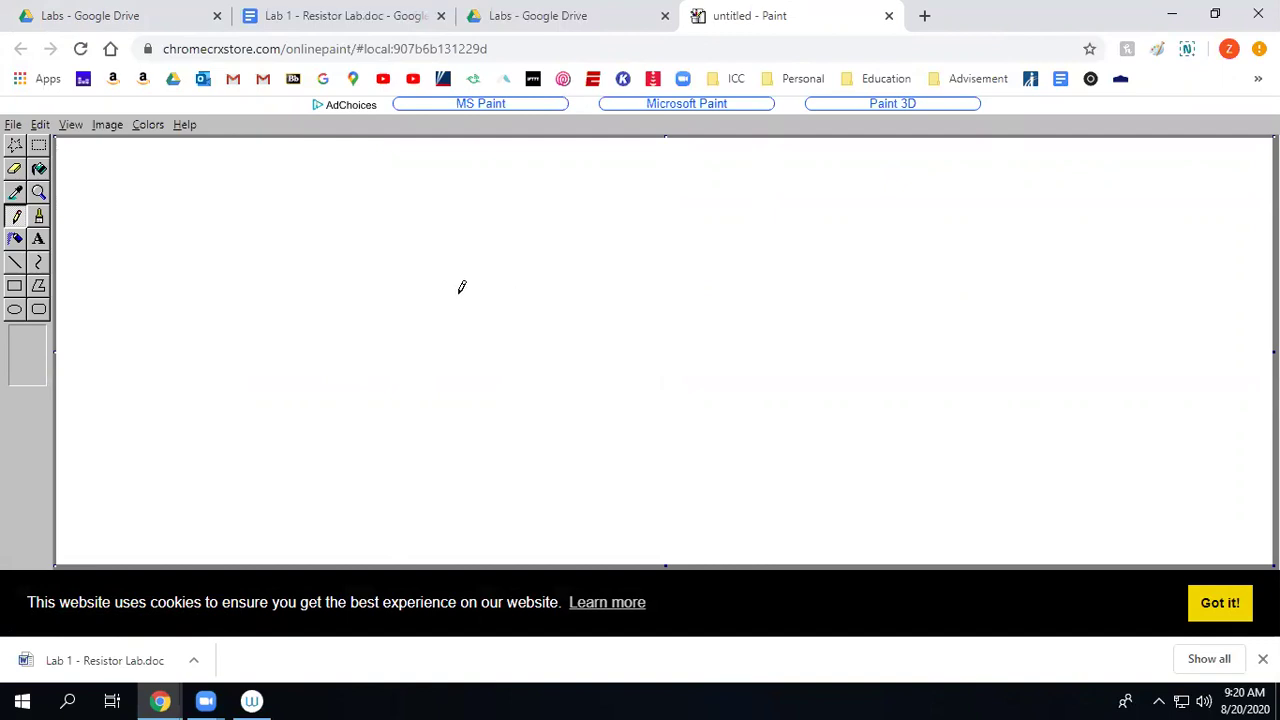
drag(533, 258, 546, 278)
drag(662, 256, 648, 262)
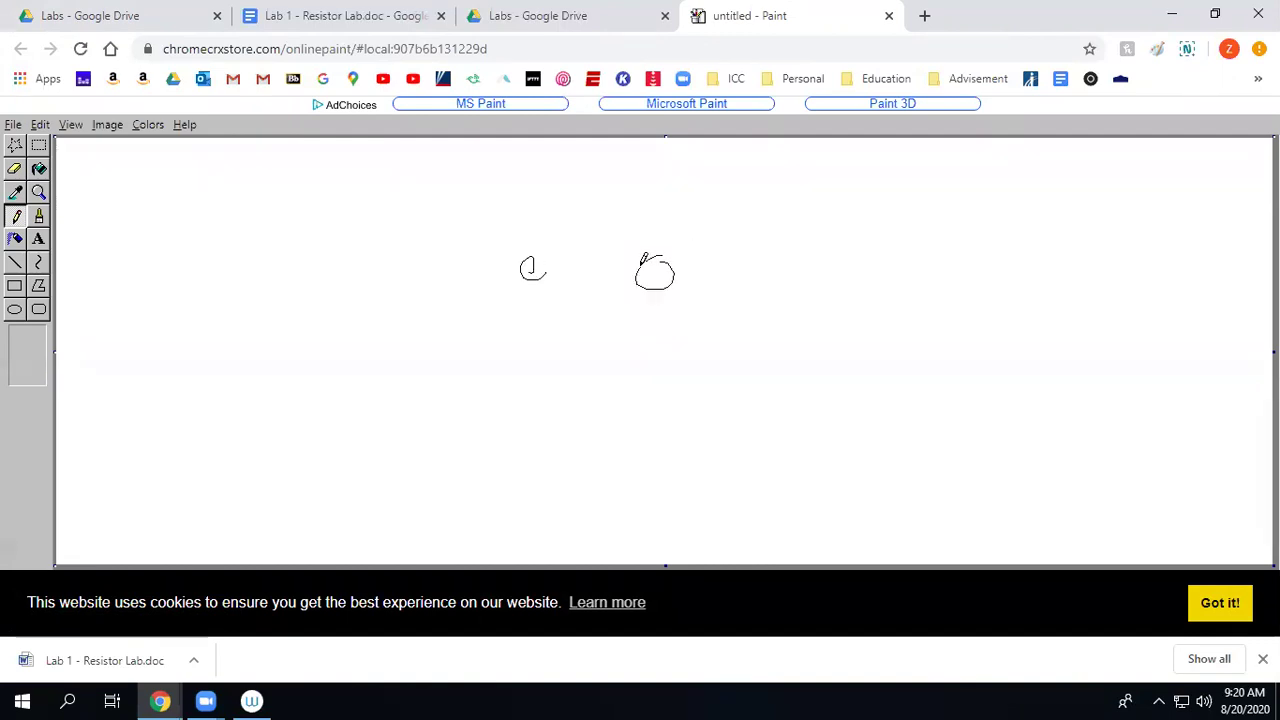
drag(500, 366, 834, 349)
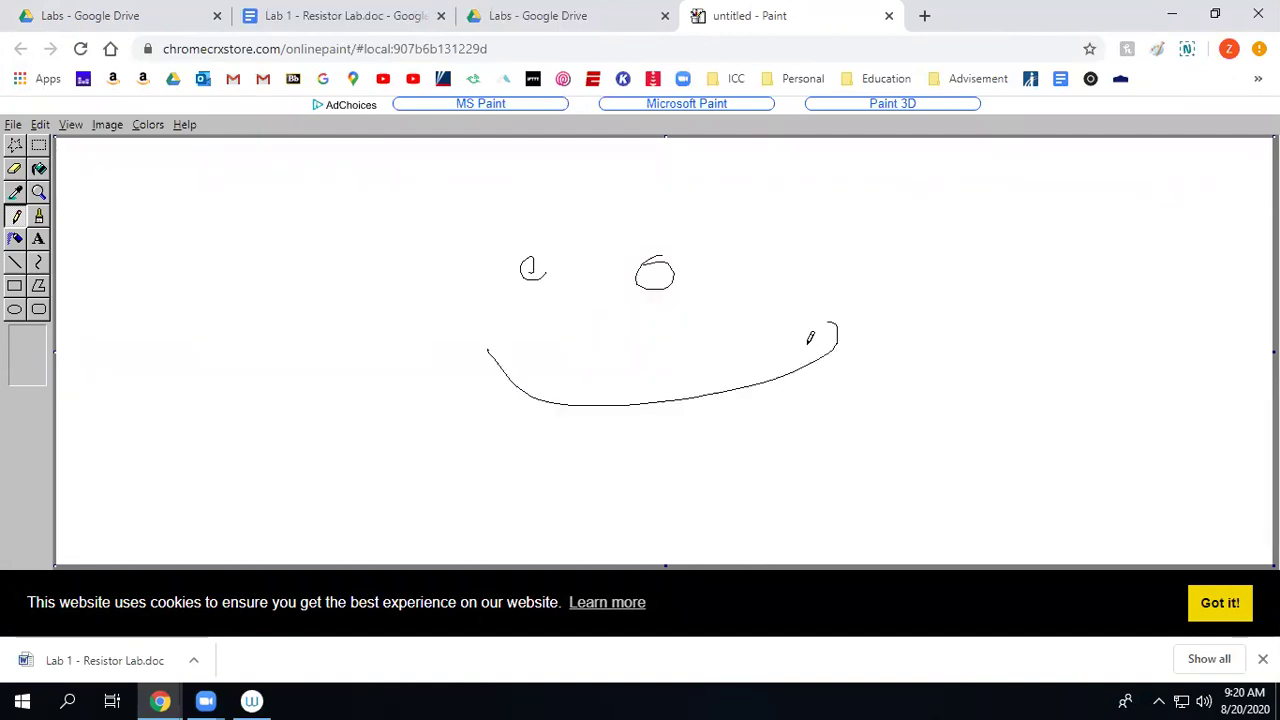
key(ctrl)
key(ctrl+z)
key(ctrl+z)
key(ctrl+z)
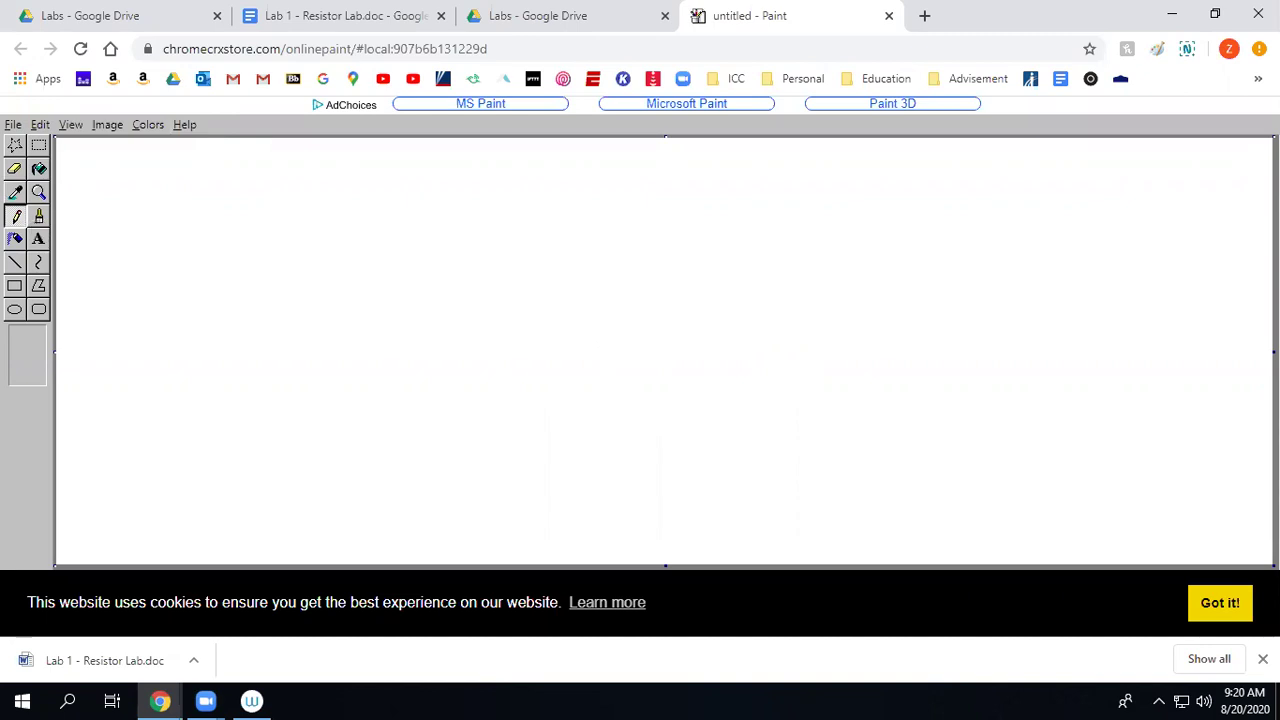
click(40, 220)
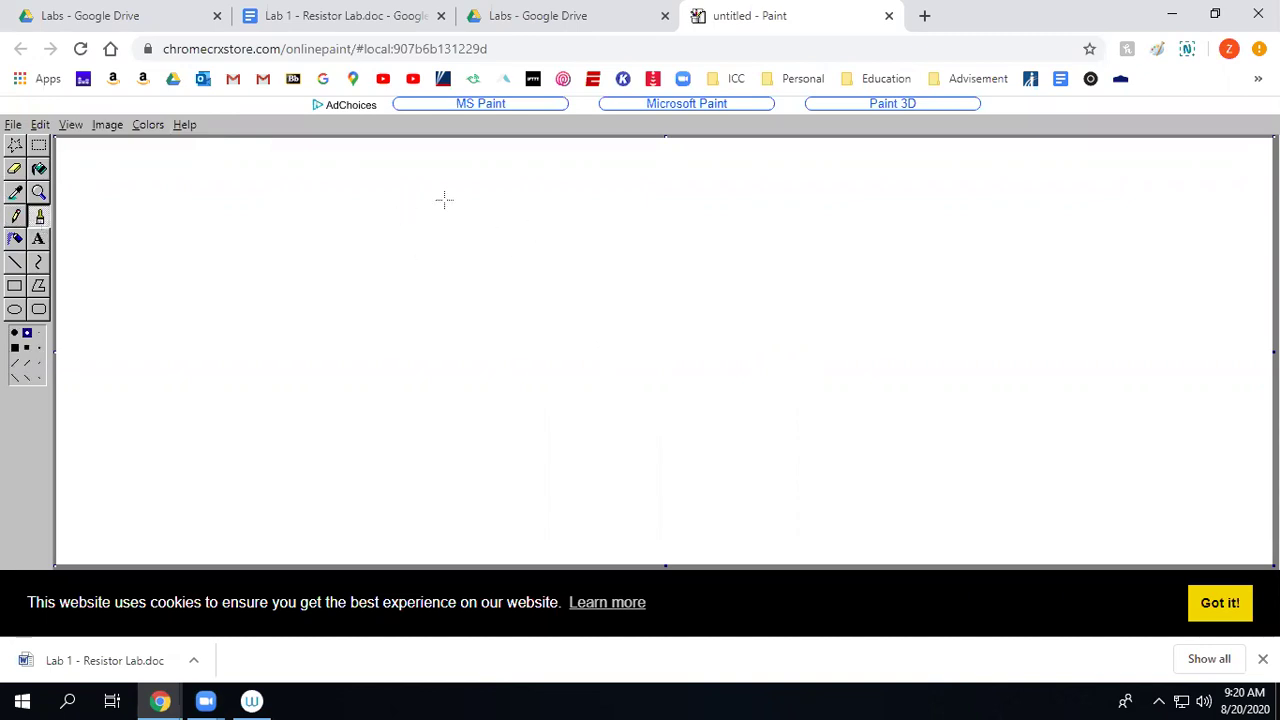
Test brush strokes on the canvas, undo them, and pick a thinner brush size.
drag(478, 183, 56, 195)
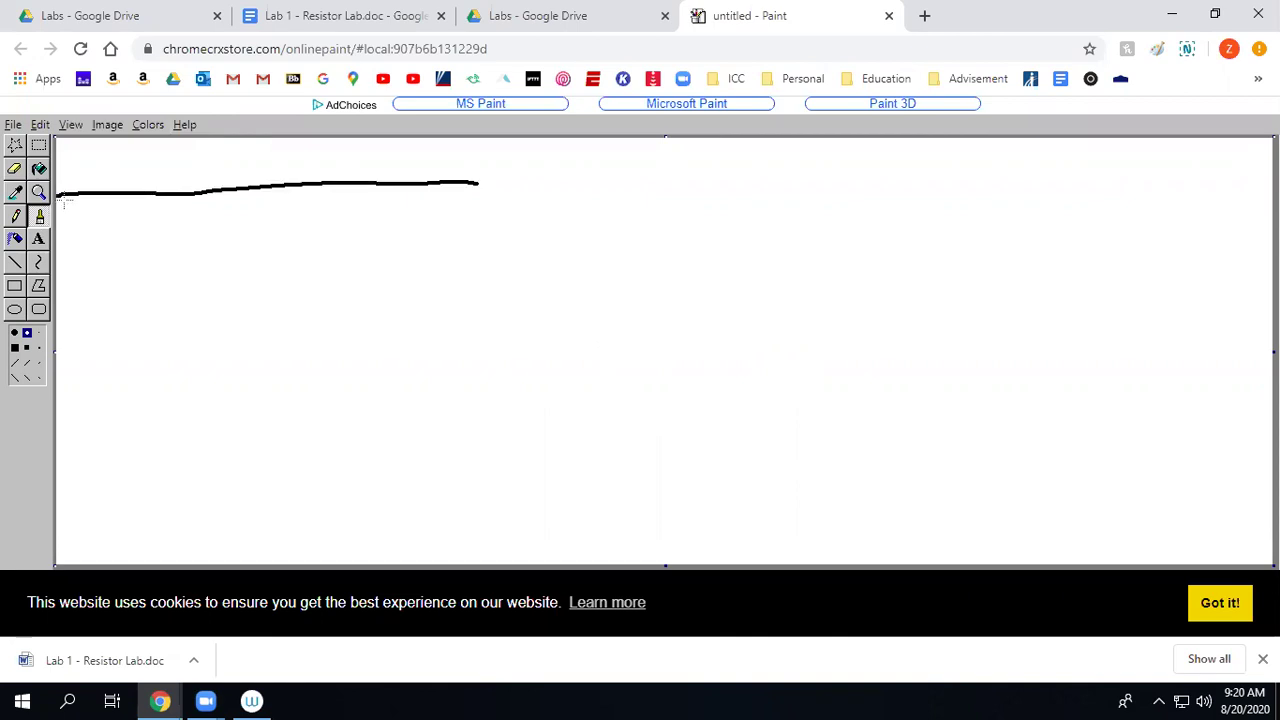
key(ctrl+z)
click(39, 333)
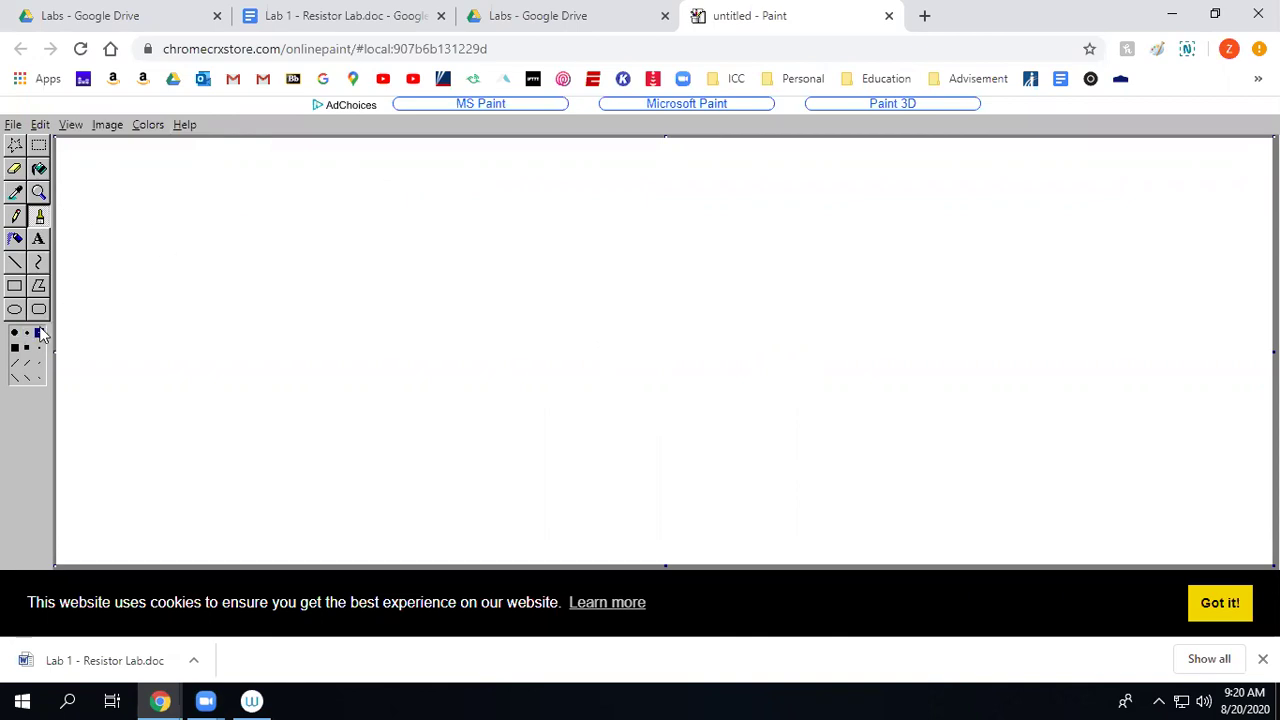
drag(103, 307, 124, 295)
key(ctrl+z)
Sketch the pump's sides, the top and inner pipes, the right-hand oval, and the lower pipes.
mouse_move(180, 257)
mouse_down()
mouse_move(120, 322)
mouse_move(197, 356)
mouse_up()
mouse_move(236, 251)
mouse_down()
mouse_move(273, 318)
mouse_move(222, 362)
mouse_up()
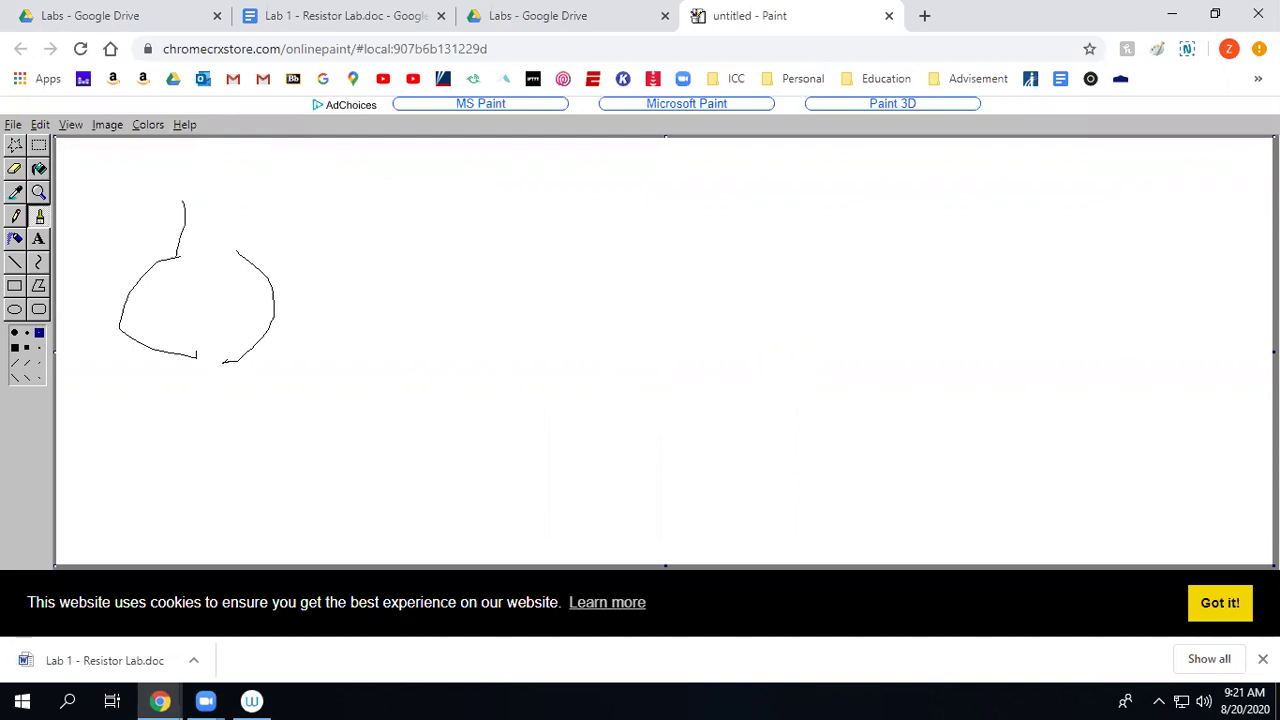
mouse_move(165, 149)
mouse_down()
mouse_move(651, 161)
mouse_move(655, 218)
mouse_up()
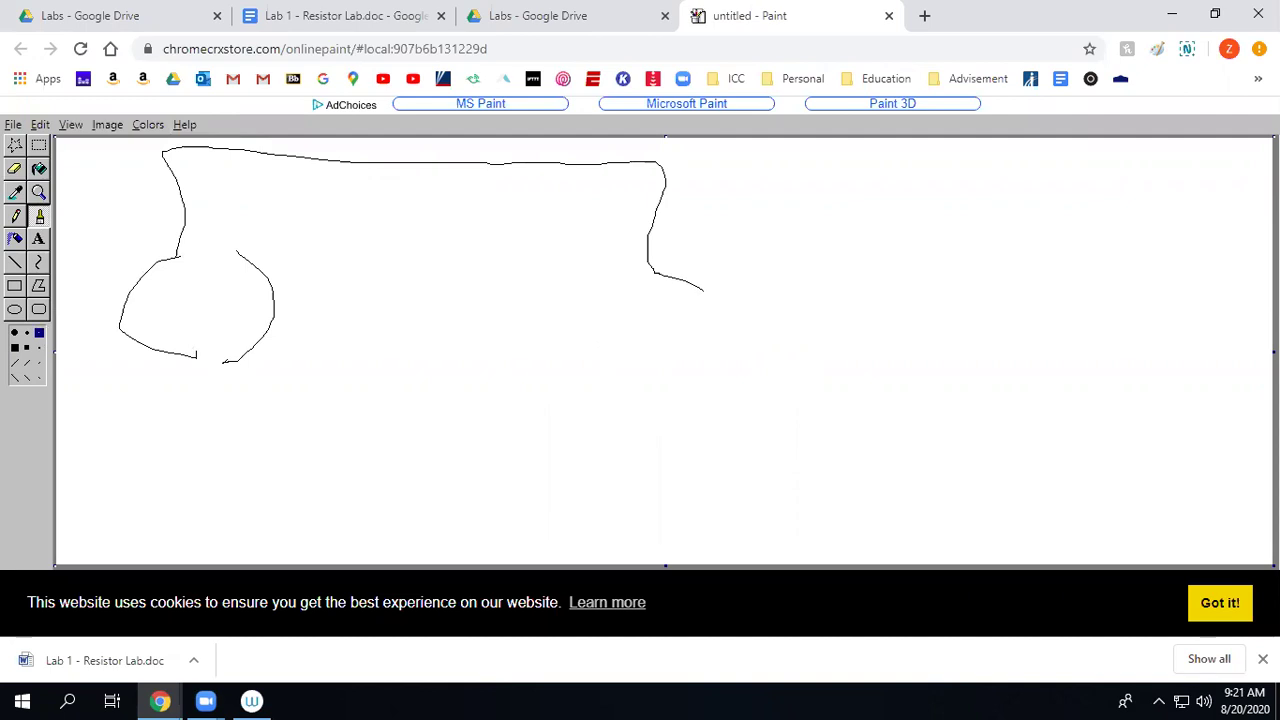
mouse_move(728, 332)
mouse_down()
mouse_move(658, 386)
mouse_move(513, 398)
mouse_move(585, 282)
mouse_move(620, 190)
mouse_move(210, 190)
mouse_up()
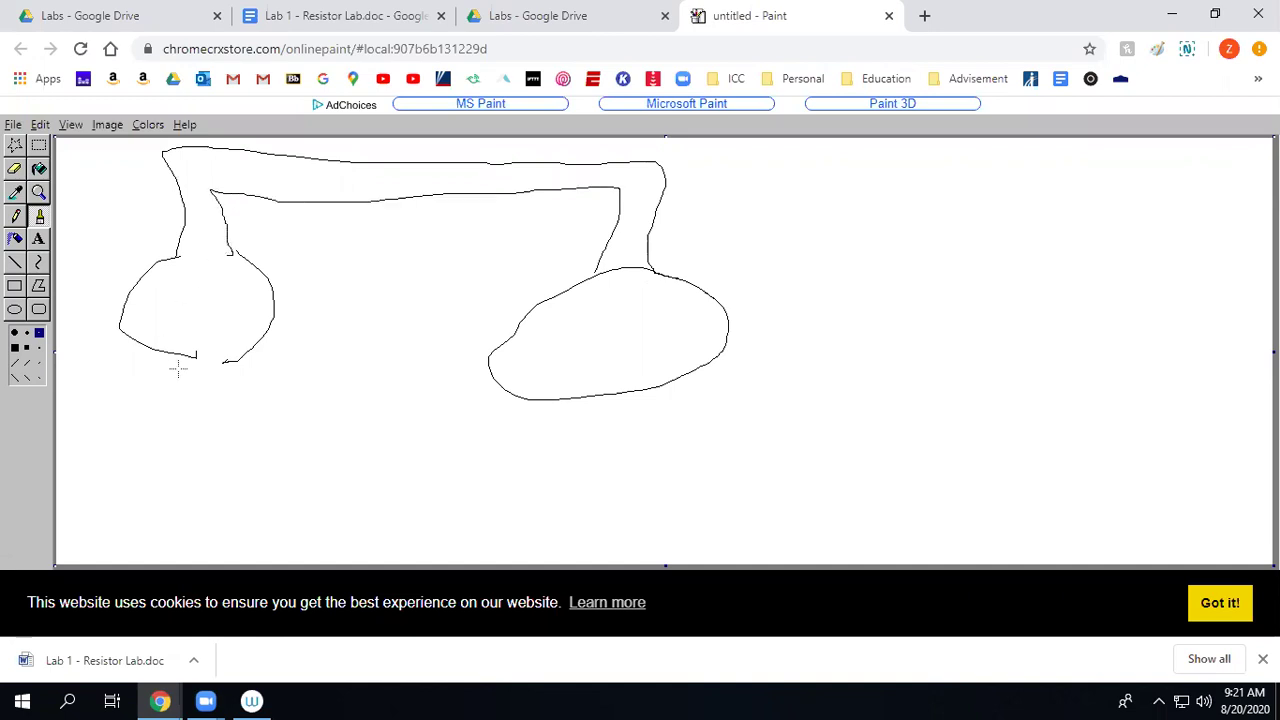
drag(189, 358, 185, 403)
mouse_move(255, 510)
mouse_down()
mouse_move(605, 493)
mouse_move(633, 412)
mouse_move(666, 472)
mouse_move(638, 524)
mouse_move(164, 545)
mouse_move(124, 488)
mouse_move(152, 420)
mouse_up()
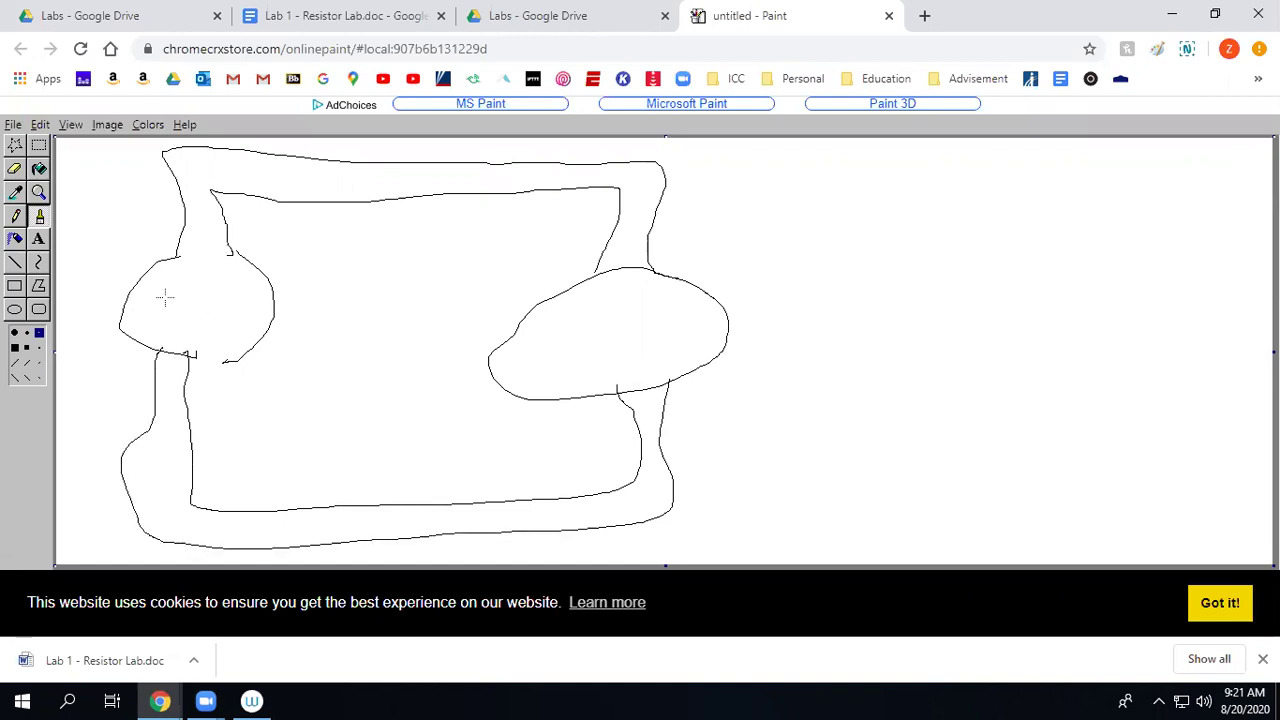
Scribble a swirl inside the pump and write the label PUMP above it.
mouse_move(205, 318)
mouse_down()
mouse_move(230, 305)
mouse_move(195, 315)
mouse_move(220, 305)
mouse_up()
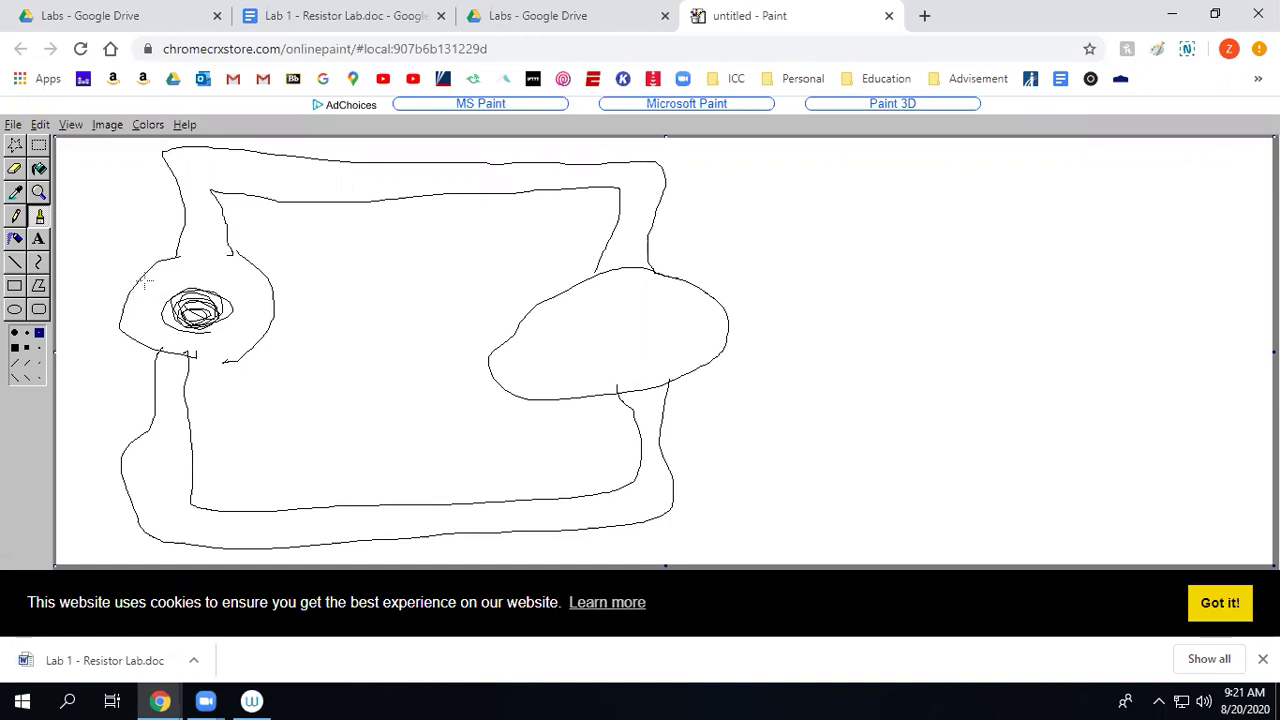
drag(145, 272, 147, 305)
mouse_move(146, 270)
mouse_down()
mouse_move(162, 272)
mouse_move(150, 286)
mouse_move(188, 292)
mouse_move(236, 292)
mouse_move(240, 280)
mouse_up()
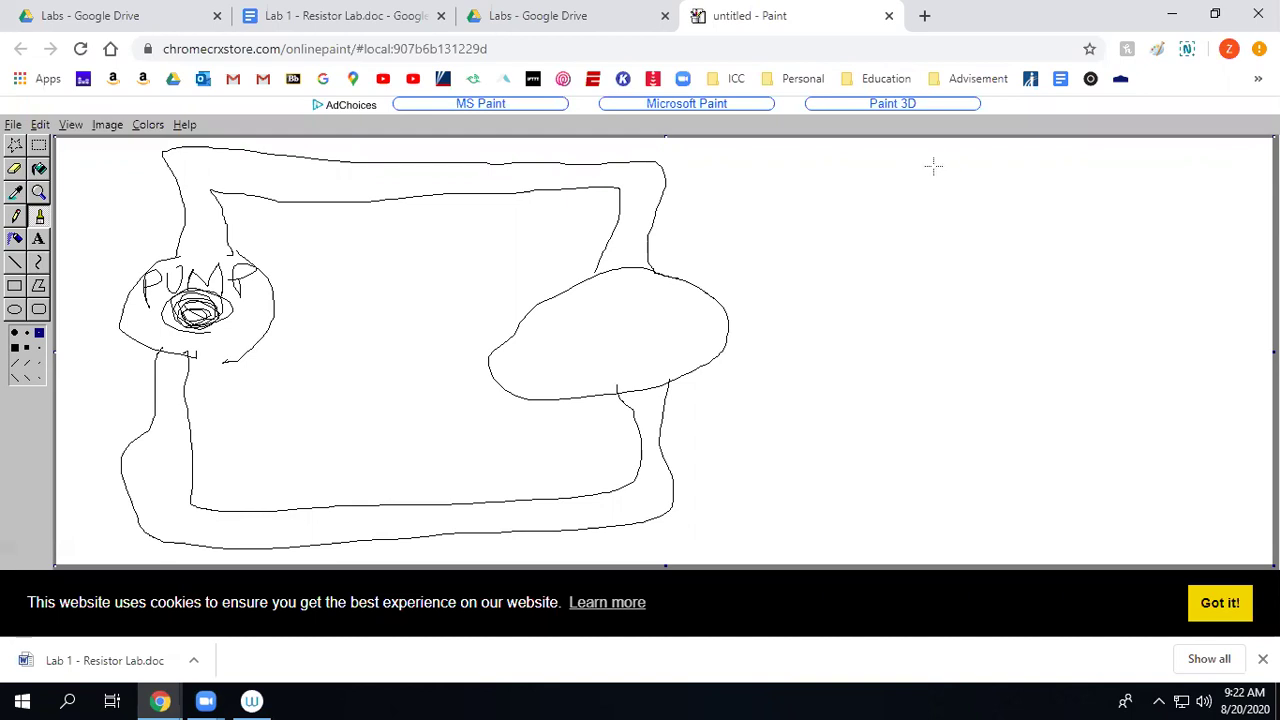
Begin writing I = E/R at the upper right, through the letter E.
mouse_move(924, 172)
mouse_down()
mouse_move(926, 215)
mouse_move(964, 219)
mouse_up()
mouse_move(897, 174)
mouse_down()
mouse_move(971, 173)
mouse_move(1018, 204)
mouse_up()
mouse_move(1058, 158)
mouse_down()
mouse_move(1094, 188)
mouse_move(1082, 176)
mouse_move(1052, 226)
mouse_move(1093, 238)
mouse_up()
Complete the E/R fraction bar and write E = IR beneath the first formula.
drag(1066, 198, 1150, 196)
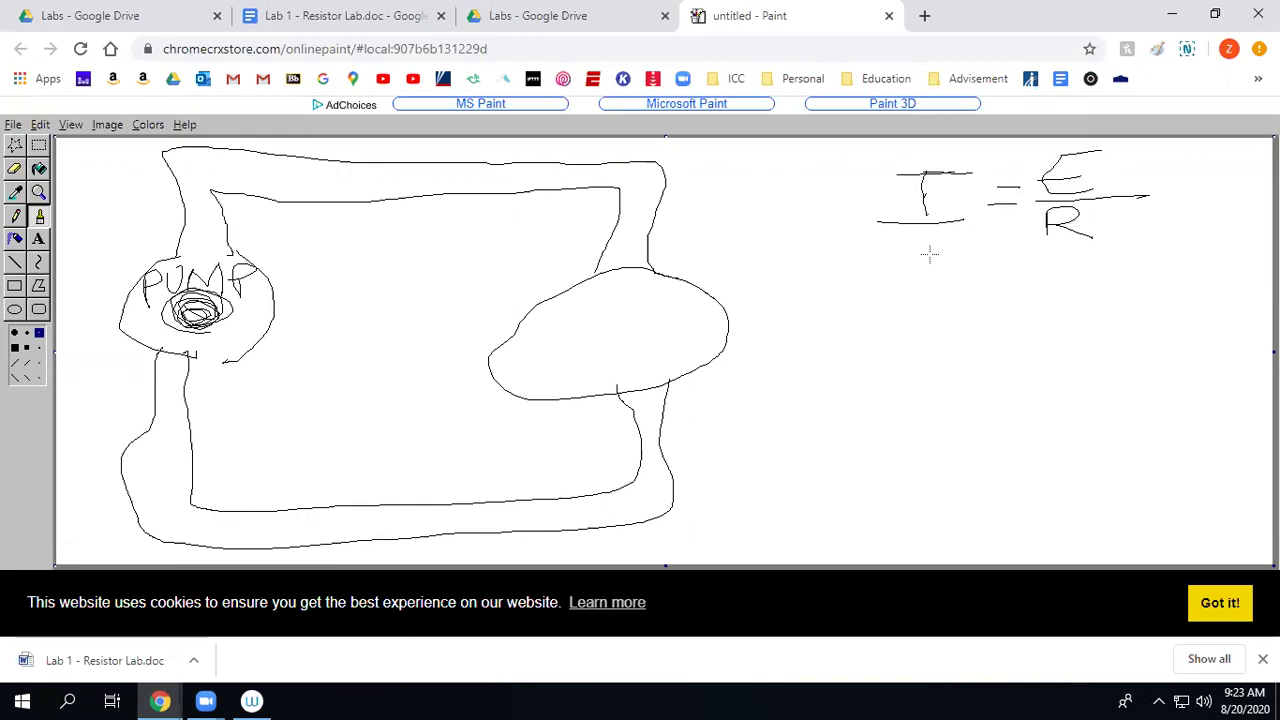
mouse_move(946, 251)
mouse_down()
mouse_move(882, 254)
mouse_move(928, 300)
mouse_move(896, 280)
mouse_move(987, 270)
mouse_up()
mouse_move(964, 282)
mouse_down()
mouse_move(1050, 293)
mouse_move(1040, 256)
mouse_move(1079, 290)
mouse_move(1110, 256)
mouse_move(1130, 298)
mouse_up()
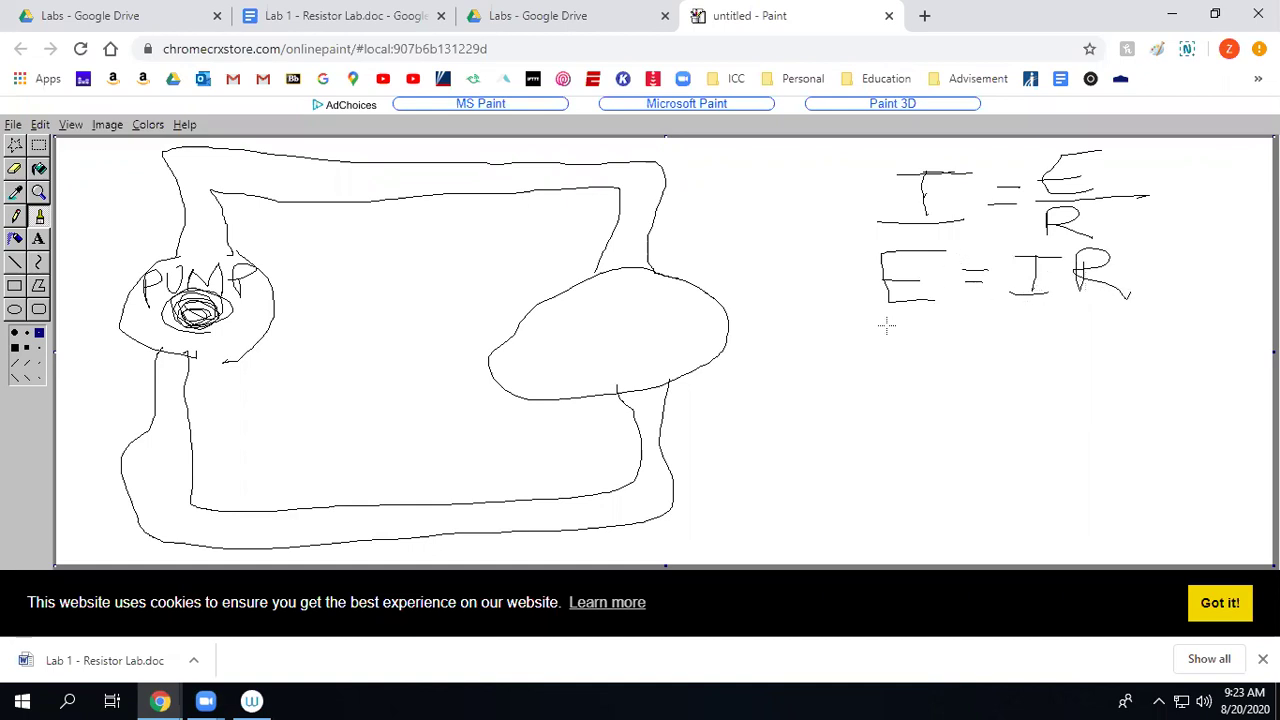
Draw four crossing spokes through the right oval so it looks like a wheel.
drag(557, 293, 712, 363)
drag(536, 394, 737, 277)
drag(496, 352, 751, 324)
drag(630, 272, 650, 389)
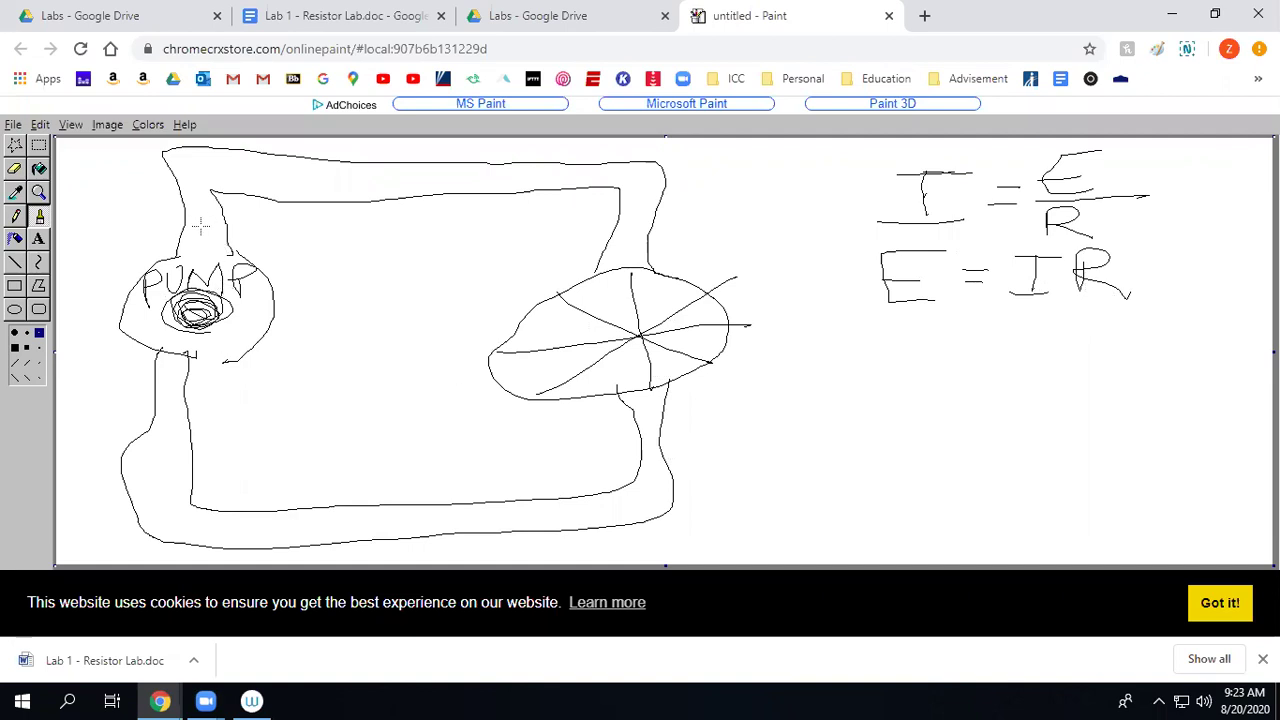
Add flow arrows on the top and lower pipes and outline the wheel again.
mouse_move(210, 166)
mouse_down()
mouse_move(299, 170)
mouse_move(285, 162)
mouse_up()
mouse_move(638, 502)
mouse_down()
mouse_move(568, 508)
mouse_move(582, 488)
mouse_up()
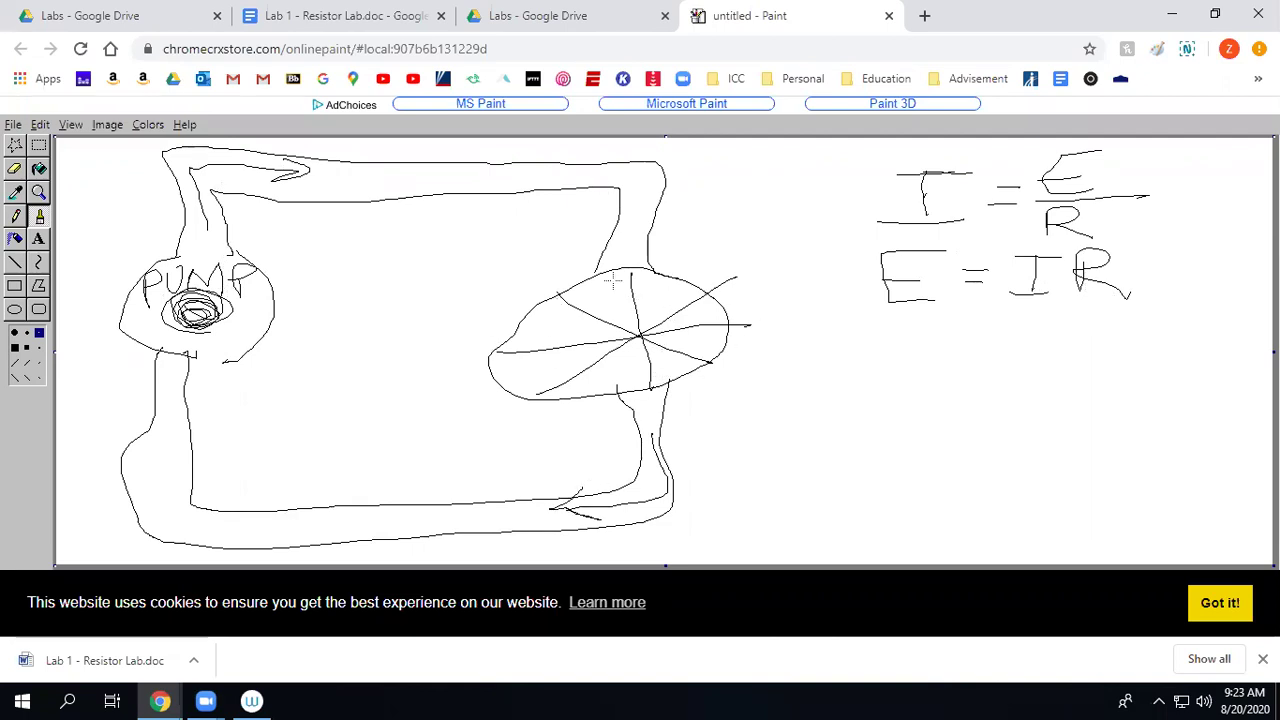
mouse_move(632, 264)
mouse_down()
mouse_move(490, 320)
mouse_move(622, 398)
mouse_move(743, 372)
mouse_move(683, 281)
mouse_move(563, 263)
mouse_move(500, 366)
mouse_move(666, 384)
mouse_move(738, 300)
mouse_move(656, 269)
mouse_move(516, 292)
mouse_move(538, 392)
mouse_move(686, 410)
mouse_move(754, 312)
mouse_move(622, 266)
mouse_move(524, 290)
mouse_move(530, 378)
mouse_move(706, 386)
mouse_move(740, 290)
mouse_move(598, 276)
mouse_up()
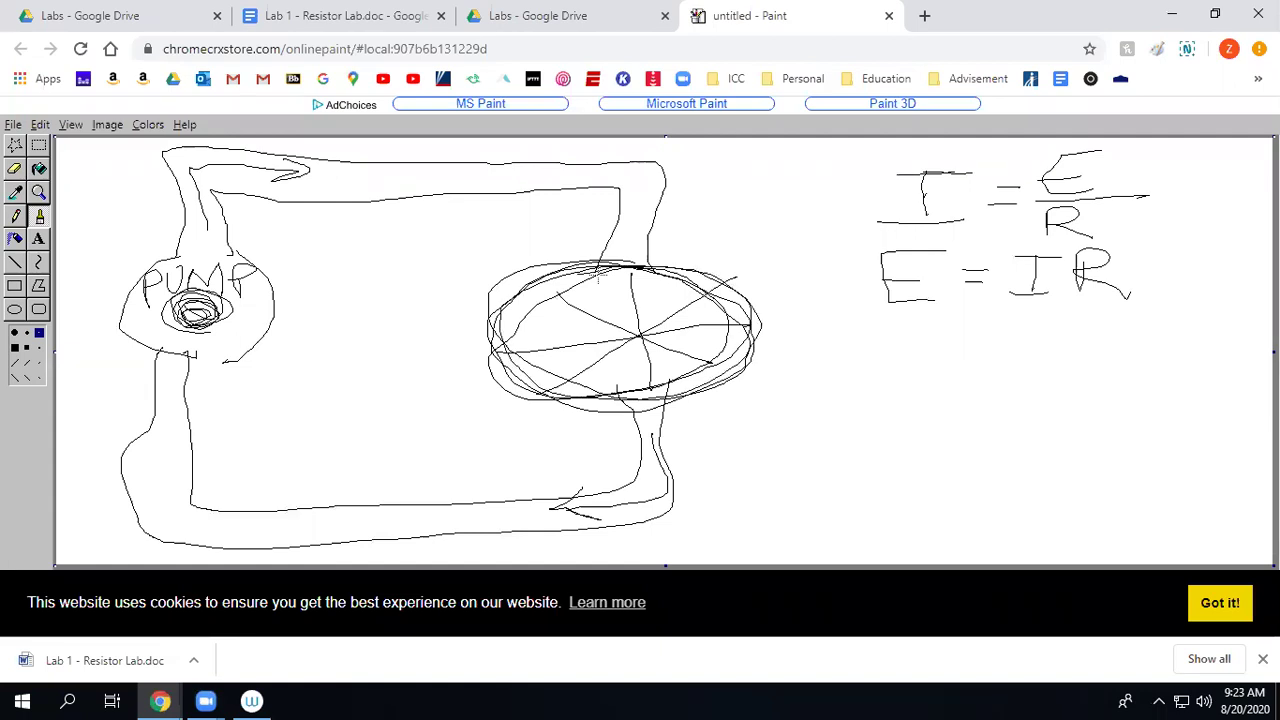
Write E = FORCE on a new line below E = IR.
mouse_move(880, 336)
mouse_down()
mouse_move(840, 372)
mouse_move(868, 372)
mouse_move(874, 358)
mouse_up()
mouse_move(891, 351)
mouse_down()
mouse_move(910, 350)
mouse_move(910, 362)
mouse_move(964, 330)
mouse_move(933, 376)
mouse_move(952, 358)
mouse_up()
mouse_move(962, 348)
mouse_down()
mouse_move(956, 368)
mouse_move(975, 352)
mouse_up()
mouse_move(982, 342)
mouse_down()
mouse_move(982, 364)
mouse_move(1052, 370)
mouse_up()
mouse_move(1106, 334)
mouse_down()
mouse_move(1108, 370)
mouse_move(1104, 350)
mouse_up()
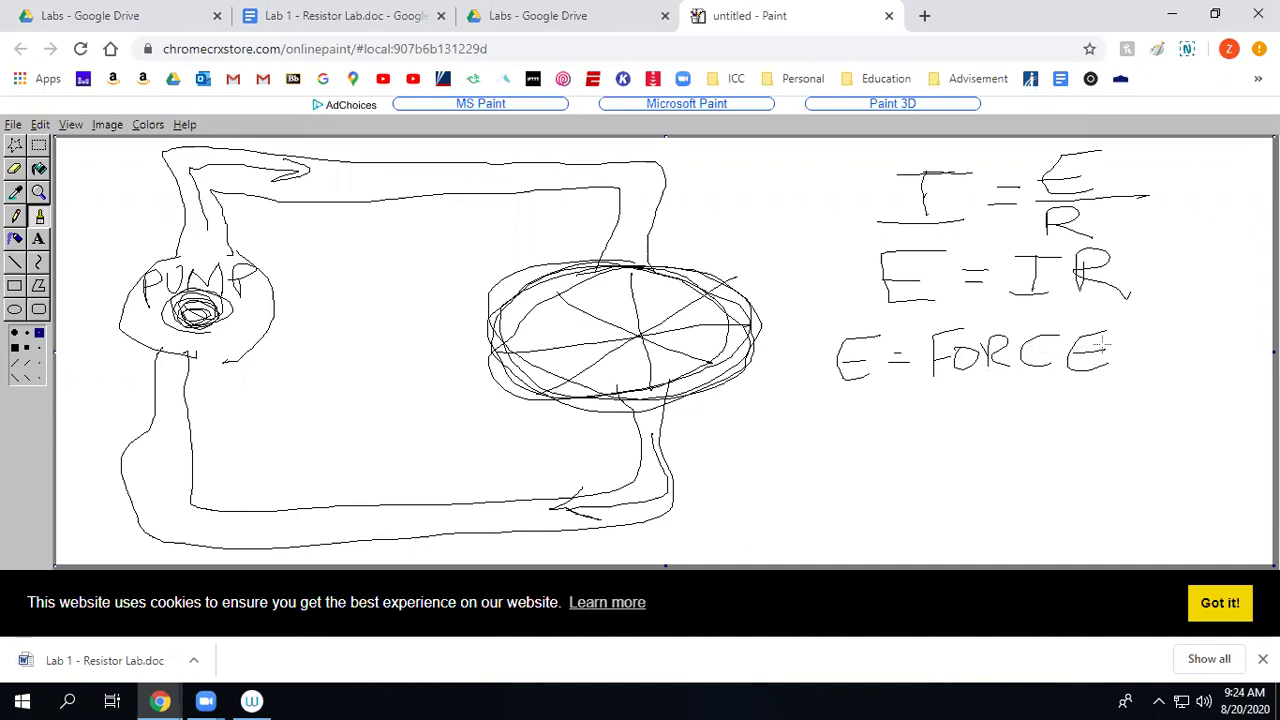
Append /PUMP after FORCE so the line reads E = FORCE/PUMP.
drag(1135, 316, 1097, 380)
drag(1137, 340, 1134, 368)
mouse_move(1134, 342)
mouse_down()
mouse_move(1140, 356)
mouse_move(1184, 344)
mouse_move(1215, 365)
mouse_up()
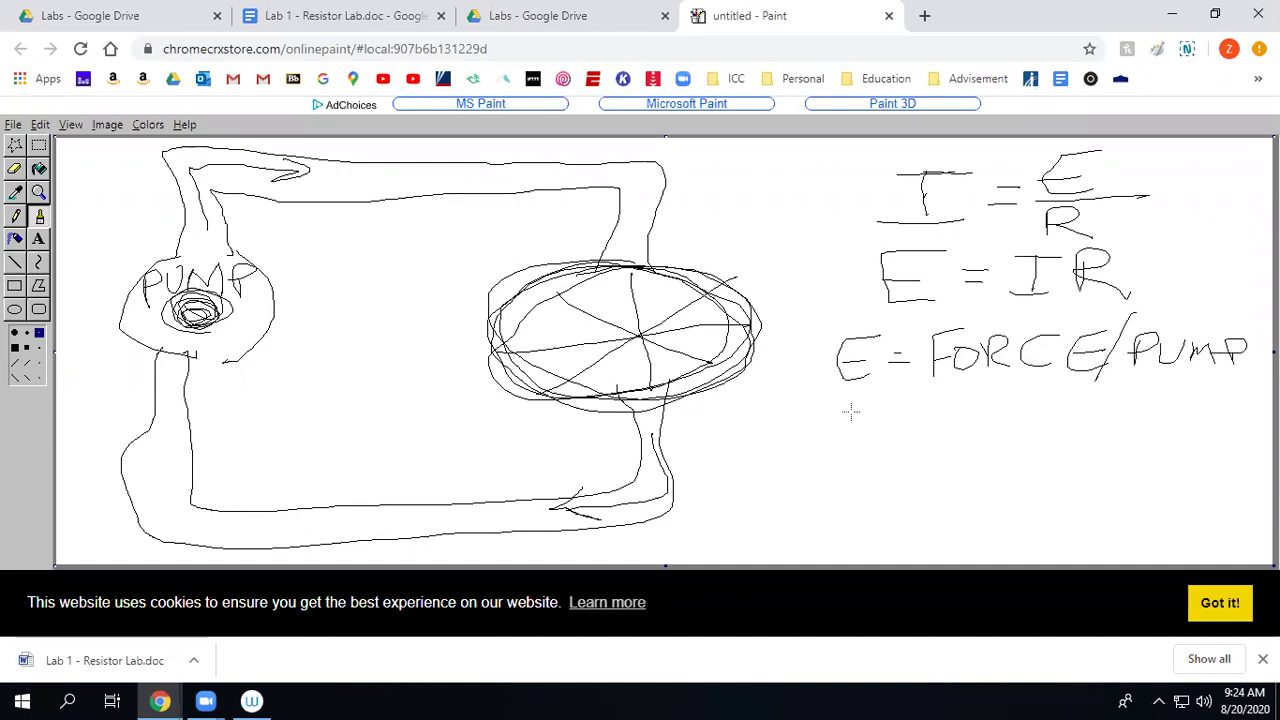
Write R = RESISTANCE/WHEEL on the next line, with WHEEL beneath RESISTANCE.
drag(841, 408, 842, 436)
mouse_move(840, 400)
mouse_down()
mouse_move(843, 420)
mouse_move(871, 435)
mouse_move(910, 404)
mouse_up()
drag(887, 420, 931, 436)
mouse_move(928, 400)
mouse_down()
mouse_move(963, 428)
mouse_move(1020, 430)
mouse_up()
mouse_move(1052, 404)
mouse_down()
mouse_move(1038, 428)
mouse_move(1072, 402)
mouse_up()
mouse_move(1060, 404)
mouse_down()
mouse_move(1062, 426)
mouse_move(1124, 400)
mouse_move(1140, 424)
mouse_move(1178, 424)
mouse_up()
drag(1214, 378, 1174, 424)
mouse_move(1037, 447)
mouse_down()
mouse_move(1086, 442)
mouse_move(1126, 458)
mouse_up()
drag(1108, 445, 1226, 449)
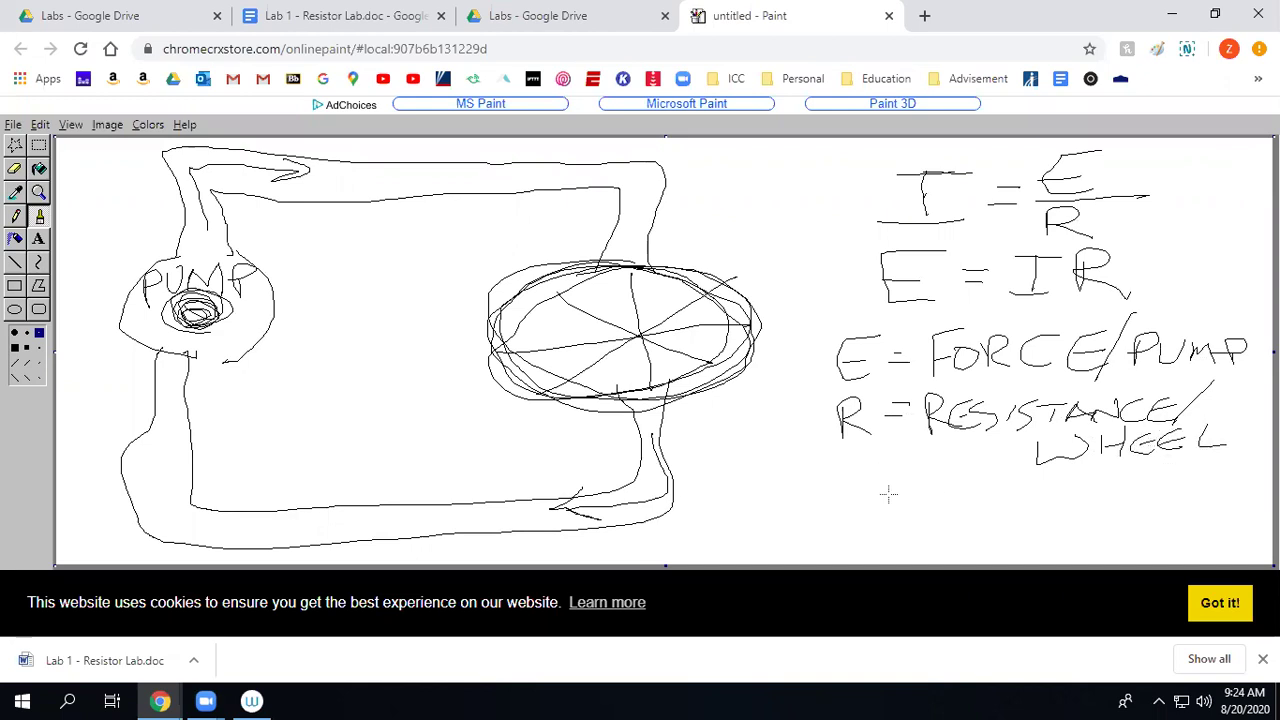
Write I = CURRENT on a new line below the resistance definition.
mouse_move(842, 527)
mouse_down()
mouse_move(878, 527)
mouse_move(884, 494)
mouse_move(914, 512)
mouse_up()
mouse_move(952, 496)
mouse_down()
mouse_move(954, 530)
mouse_move(992, 503)
mouse_move(1001, 524)
mouse_up()
drag(1000, 500, 1042, 524)
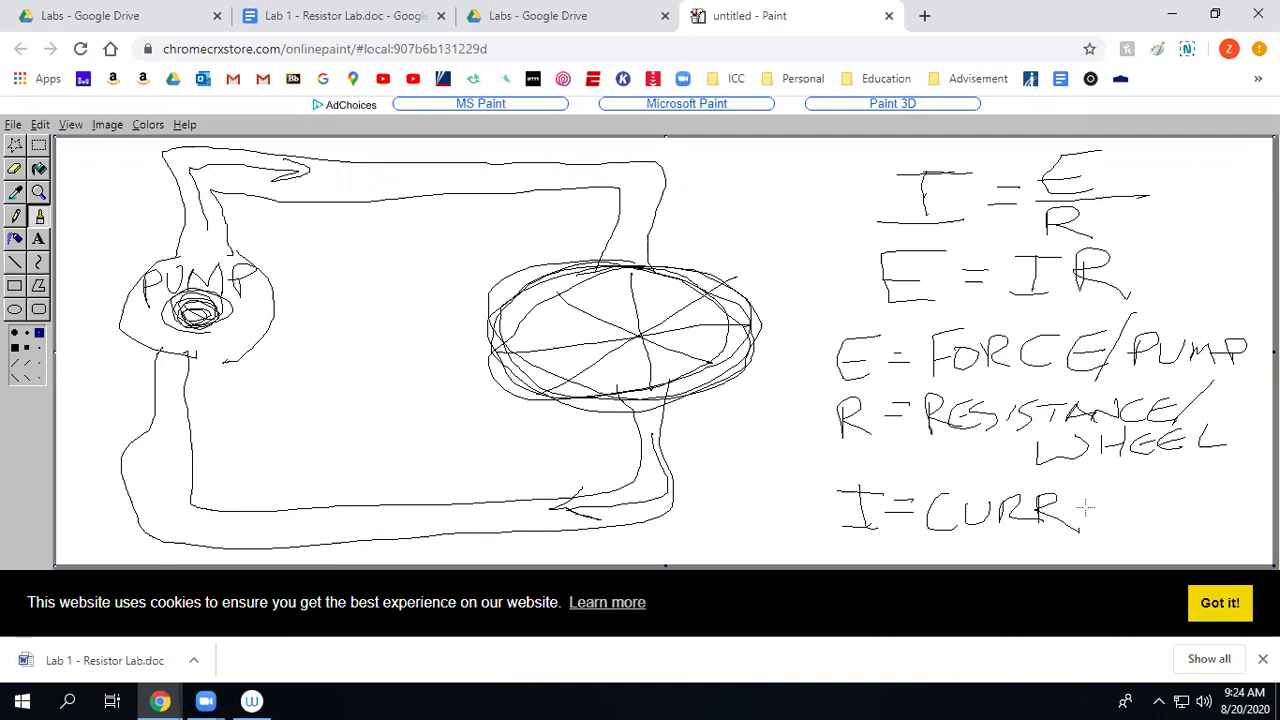
mouse_move(1090, 499)
mouse_down()
mouse_move(1080, 530)
mouse_move(1140, 498)
mouse_move(1150, 526)
mouse_up()
drag(1132, 502, 1184, 494)
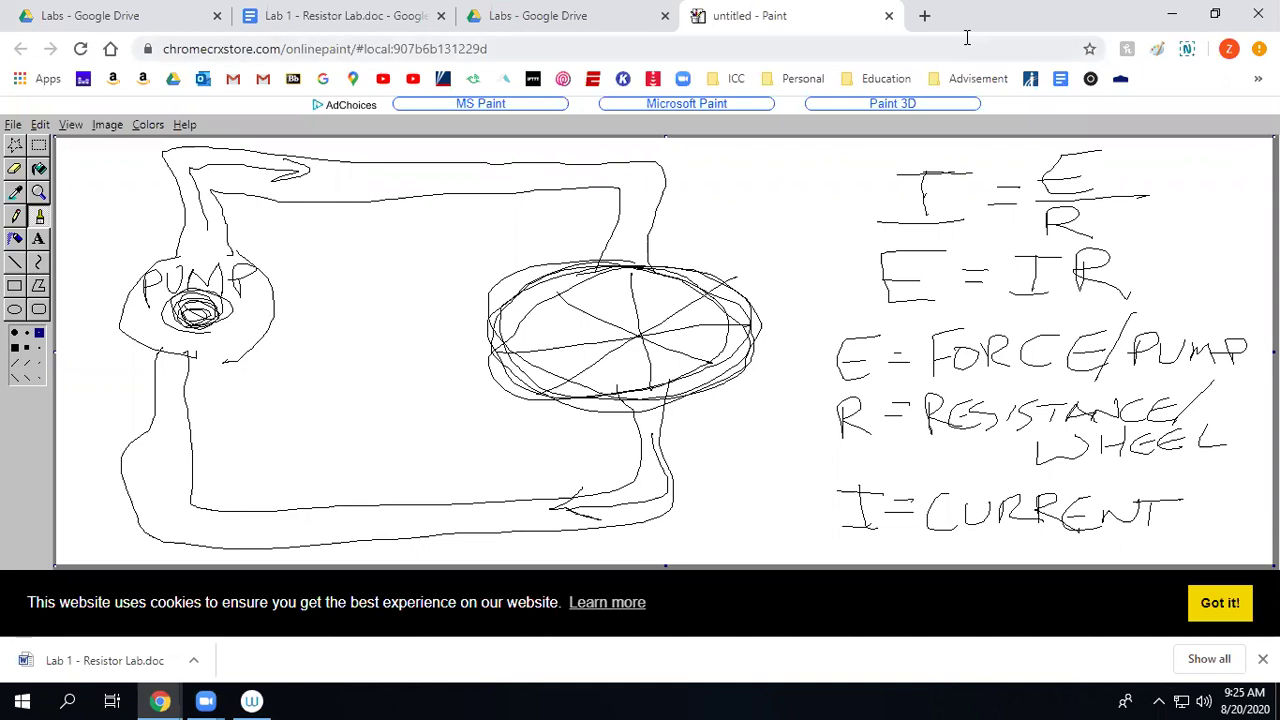
In a new tab, go to Blackboard, dismiss the privacy notice, and log in.
click(924, 15)
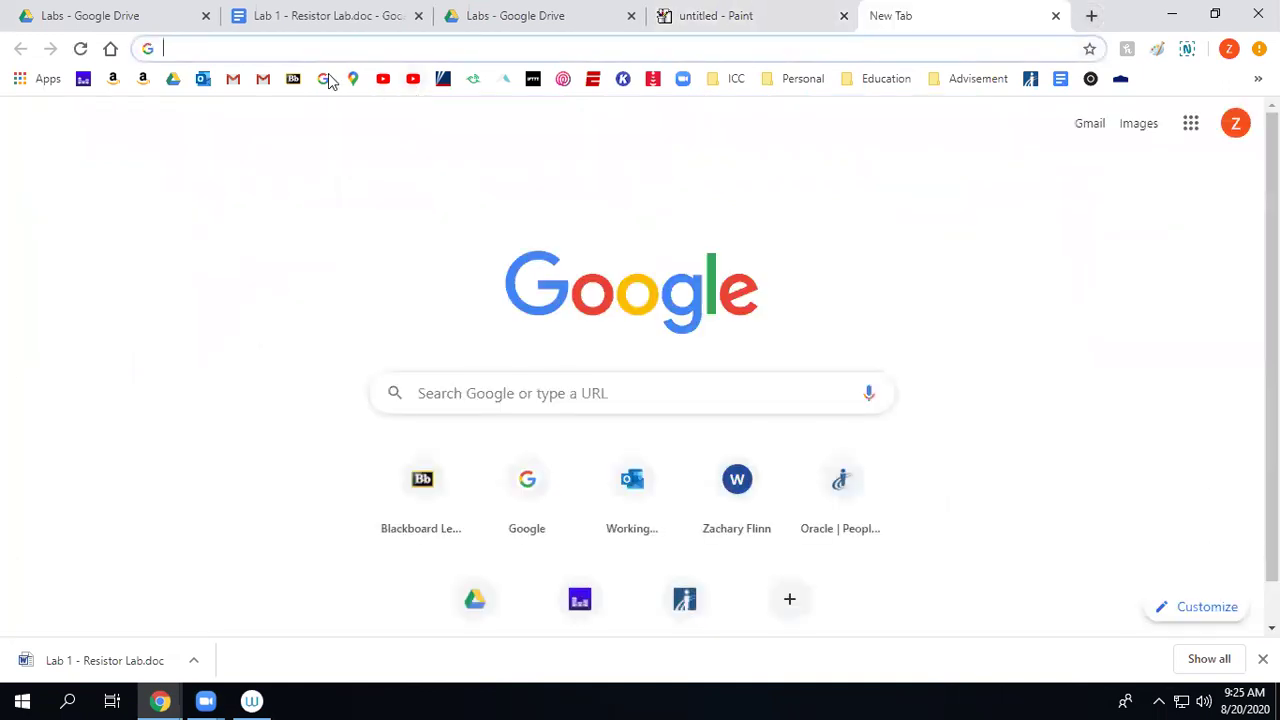
click(295, 82)
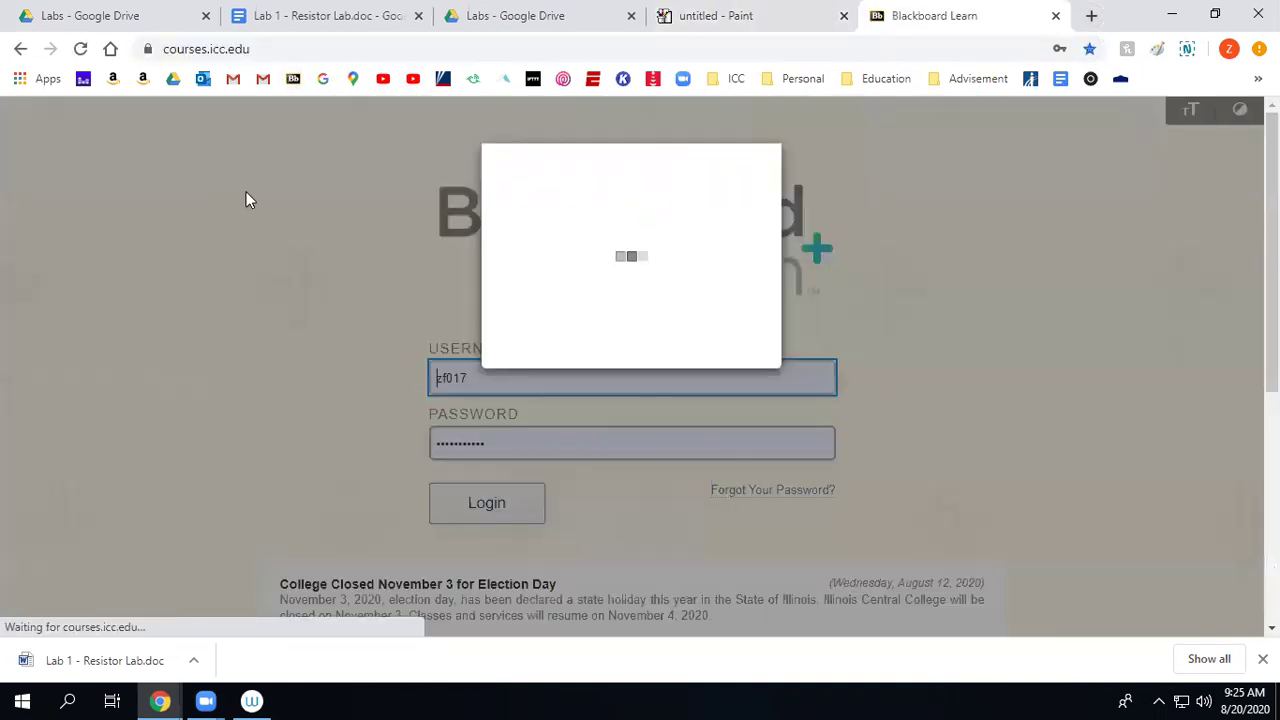
click(742, 523)
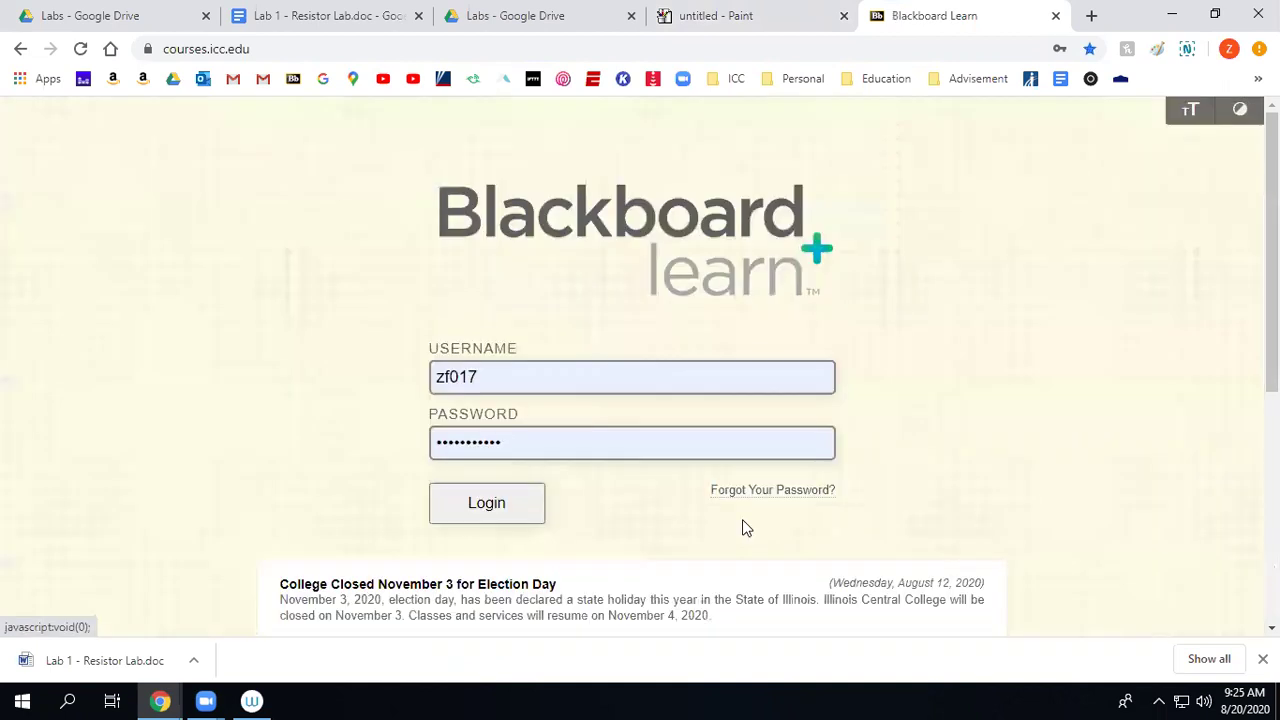
click(458, 521)
Open the ELCTS 131 - 2617 course from the Courses list and go to its Resources page.
click(214, 160)
scroll(656, 422, down, 3)
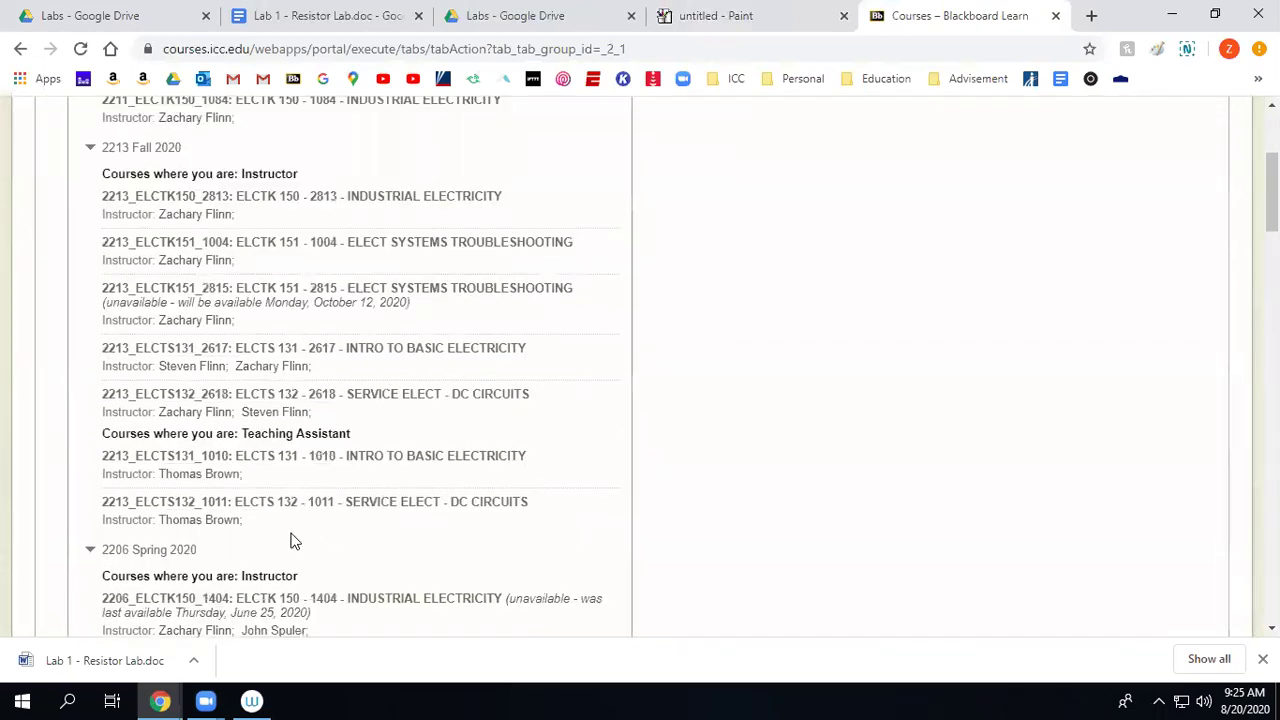
click(218, 352)
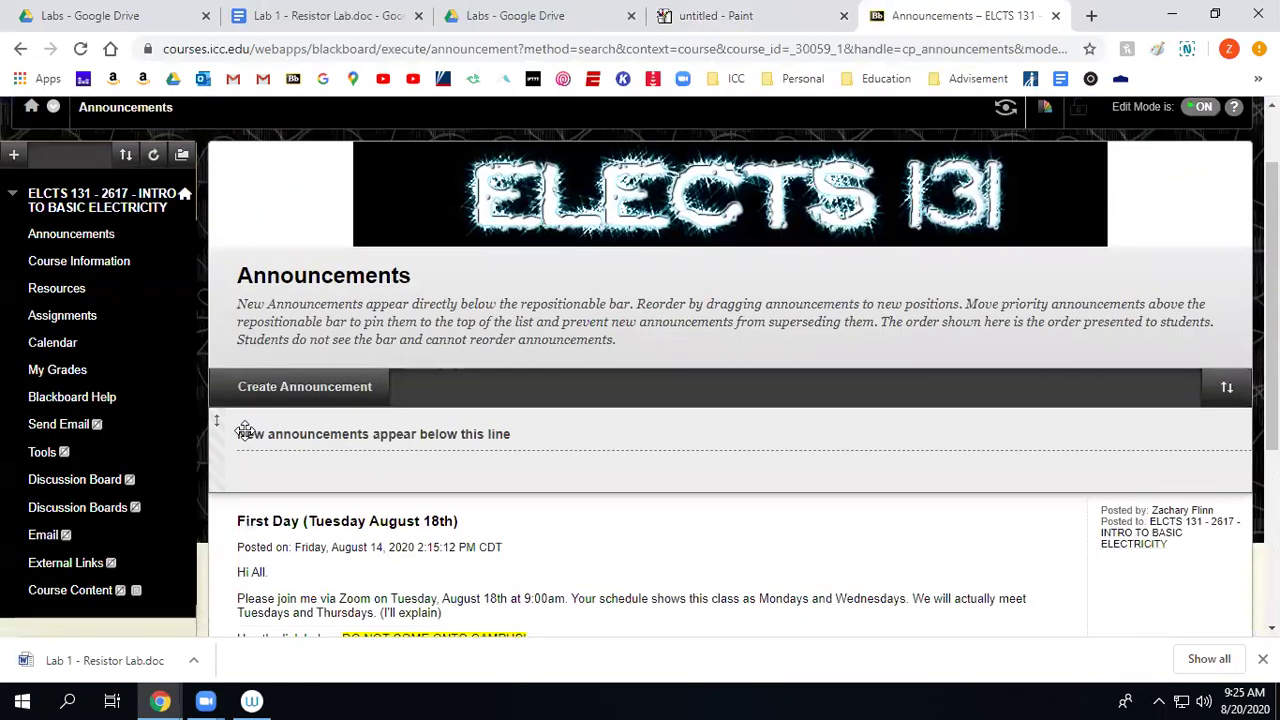
click(73, 297)
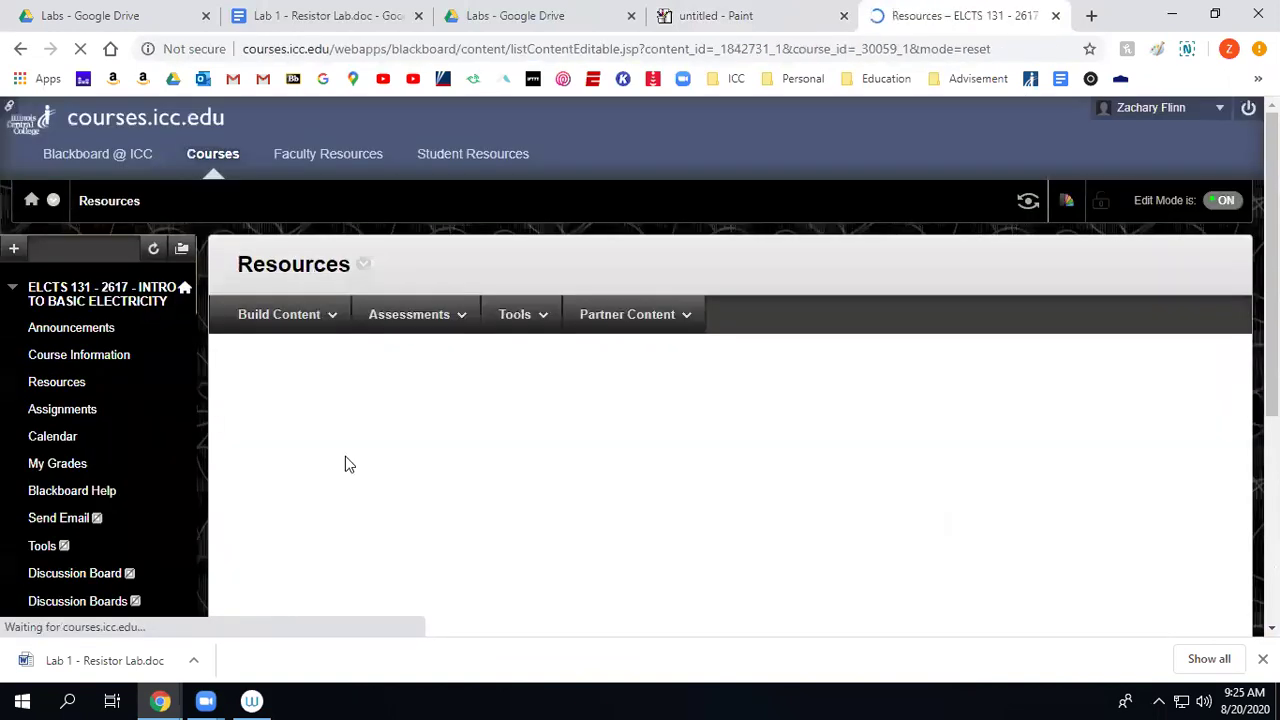
Scroll the Resources page down to the Ohm's Law cartoon, then return to the Paint sketch.
scroll(893, 527, down, 4)
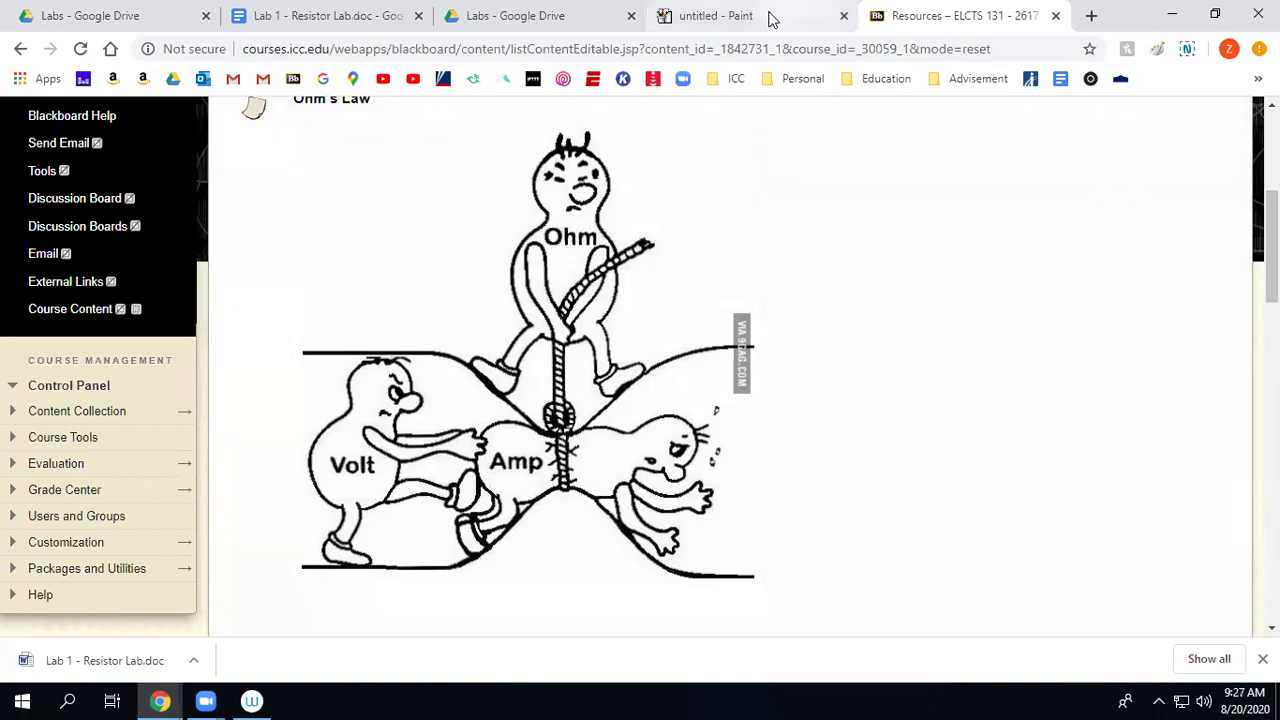
click(770, 18)
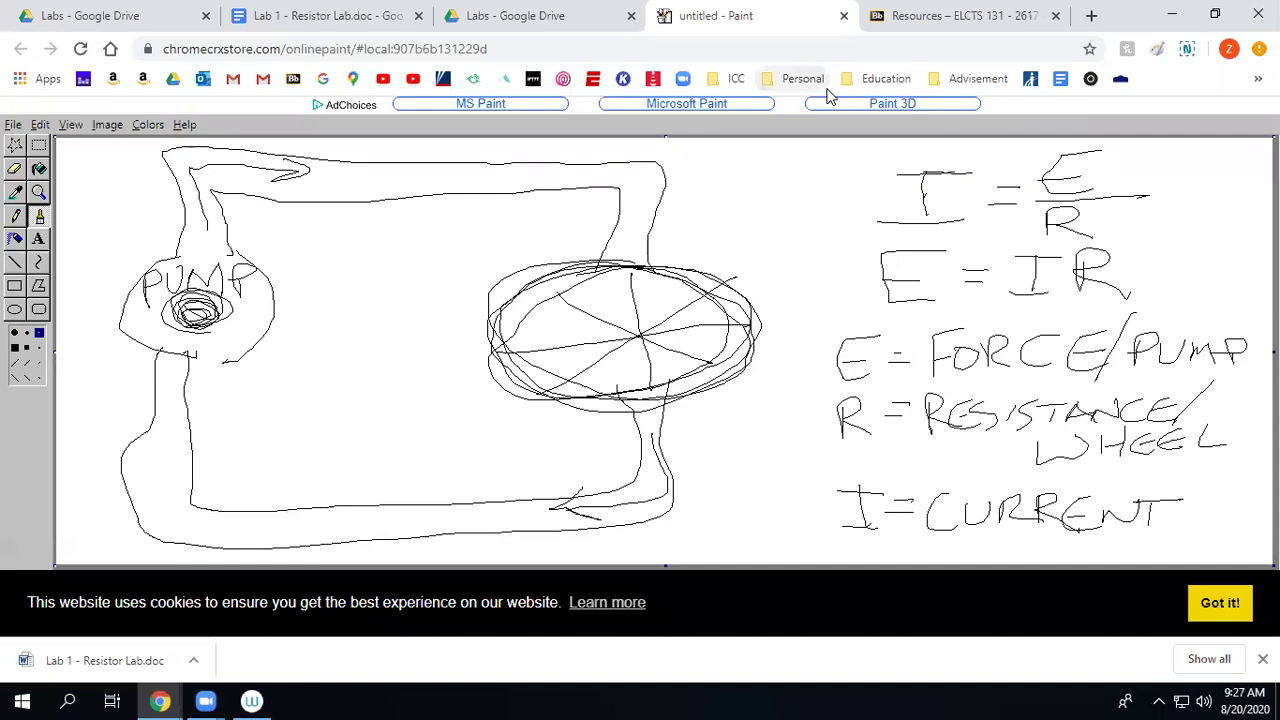
Dismiss the cookie banner, make the canvas slightly taller, and scribble a small loop on the top wire.
click(1192, 610)
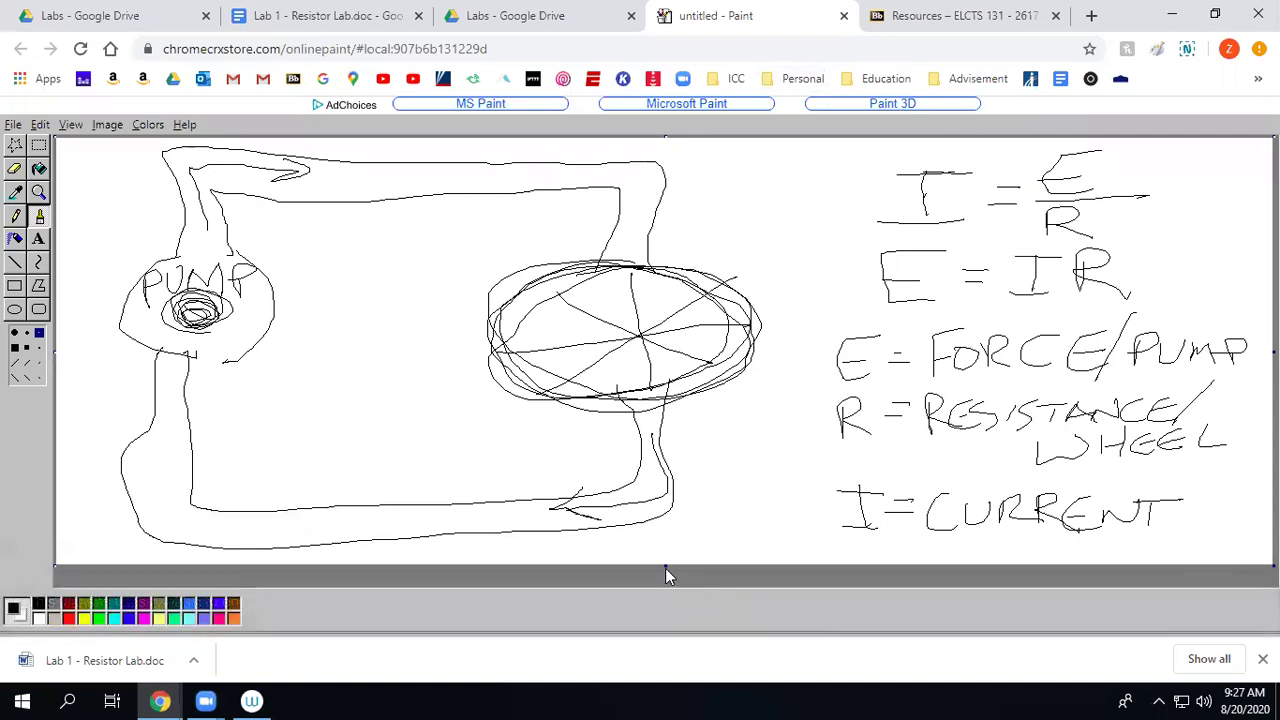
drag(665, 568, 665, 580)
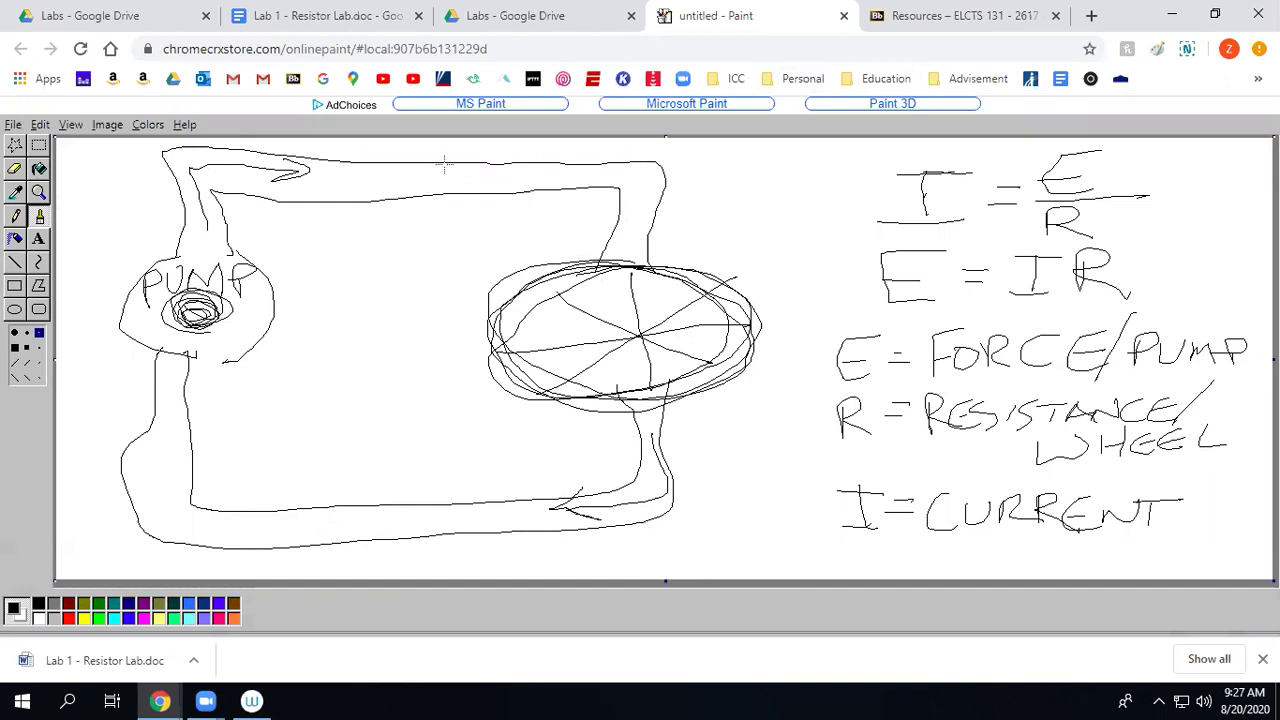
mouse_move(428, 158)
mouse_down()
mouse_move(446, 222)
mouse_move(425, 157)
mouse_move(470, 195)
mouse_move(448, 220)
mouse_move(453, 158)
mouse_up()
mouse_move(456, 206)
mouse_down()
mouse_move(436, 164)
mouse_move(462, 158)
mouse_move(404, 196)
mouse_move(494, 196)
mouse_move(428, 160)
mouse_move(496, 190)
mouse_move(420, 180)
mouse_up()
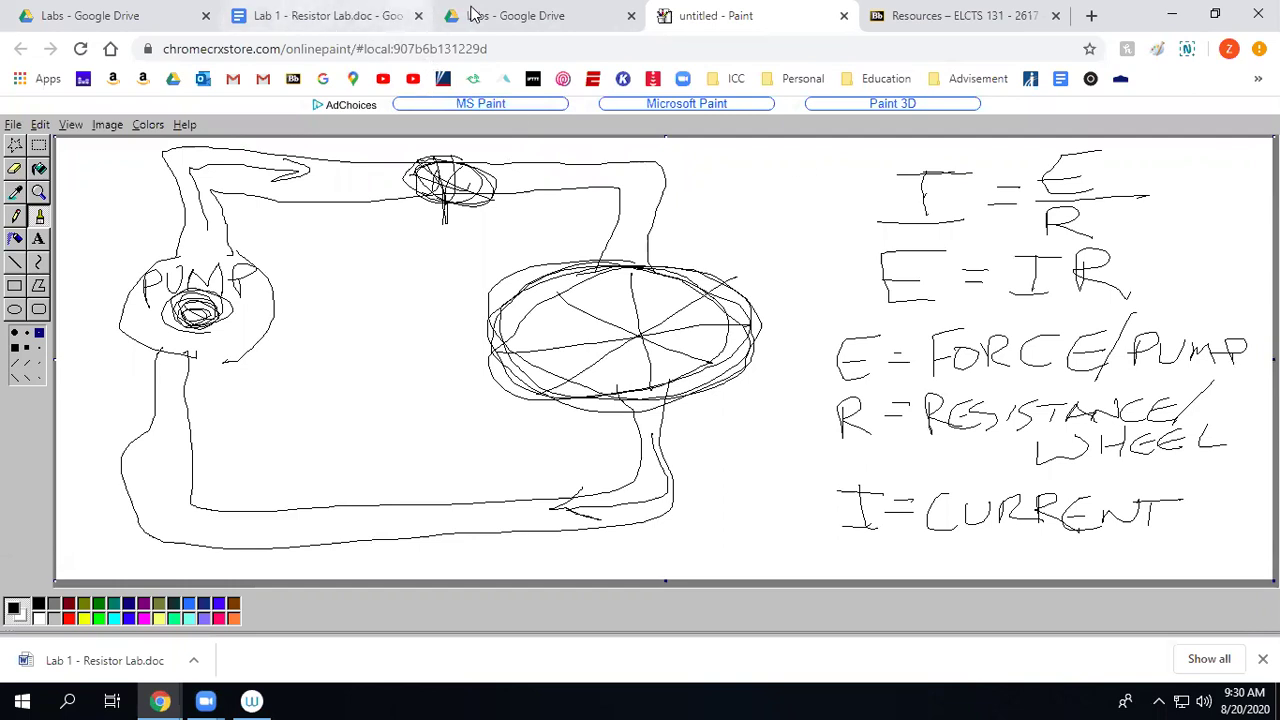
click(505, 18)
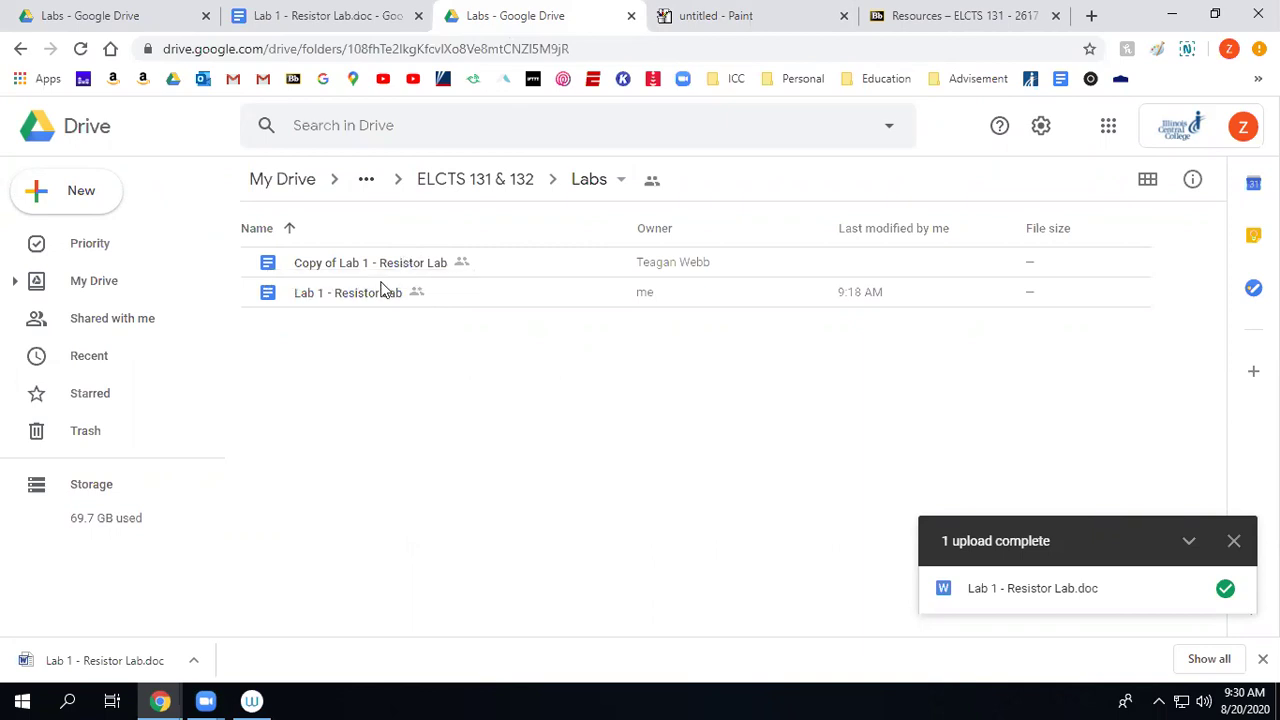
Download Lab 1 - Resistor Lab as a .docx and open it in Word.
right_click(352, 302)
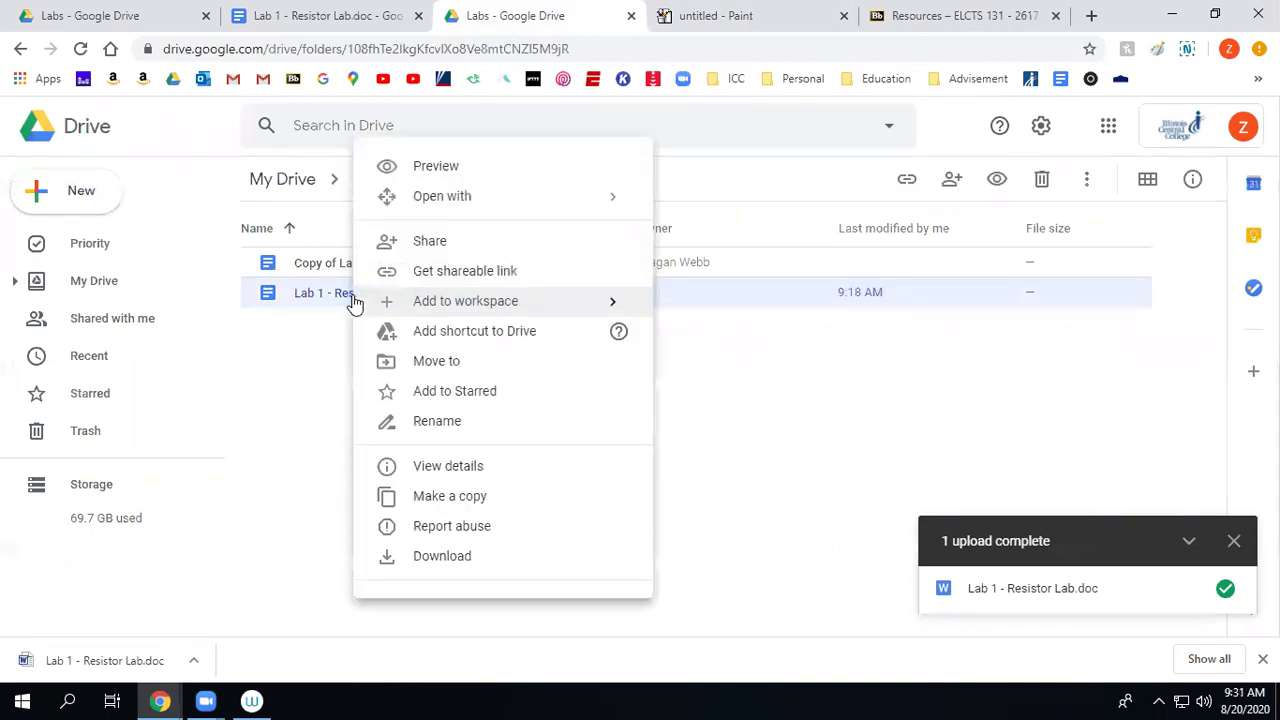
click(476, 556)
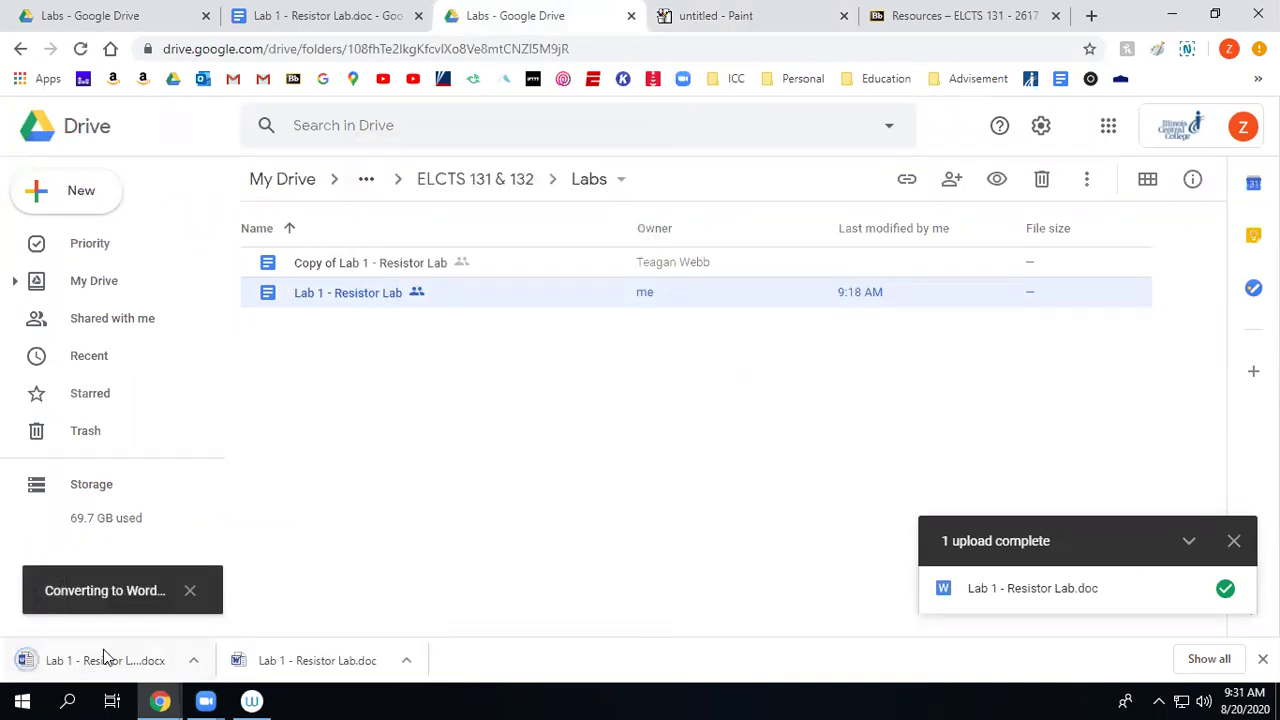
click(92, 664)
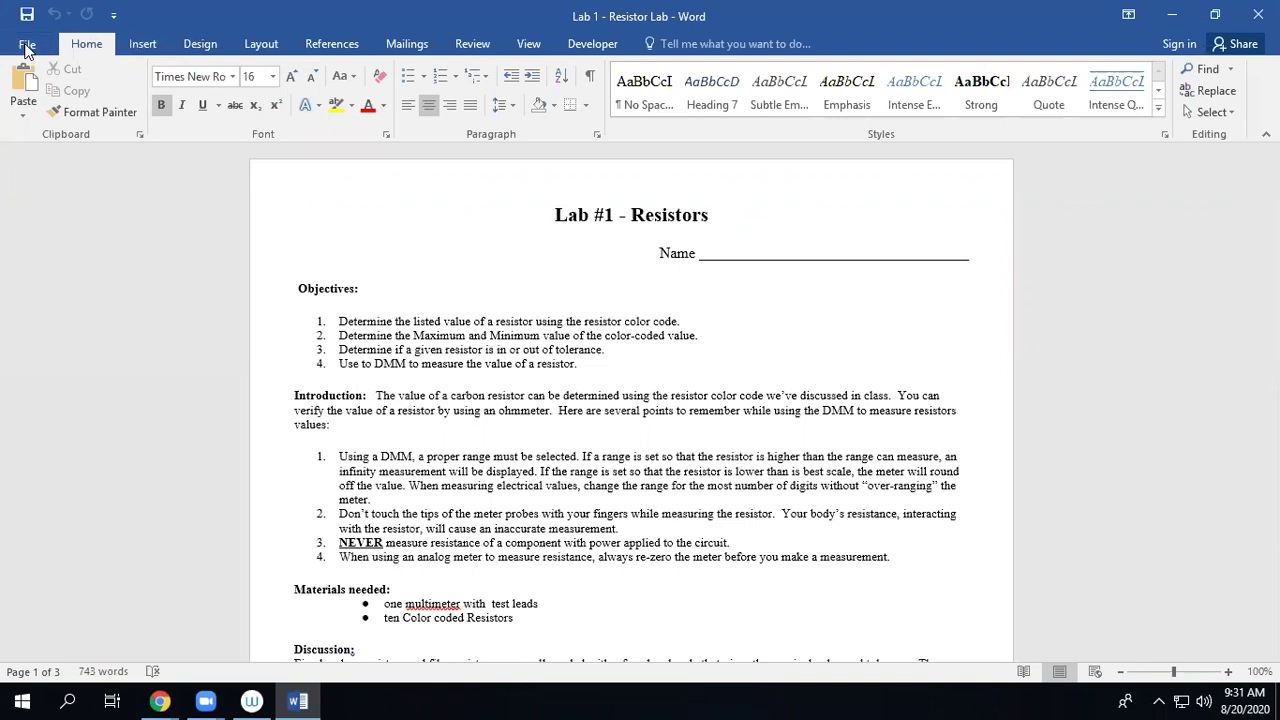
Save the handout in Downloads as a Word document, prefixing 'Lab 1 - Resistor Lab' with the student's surname.
click(27, 47)
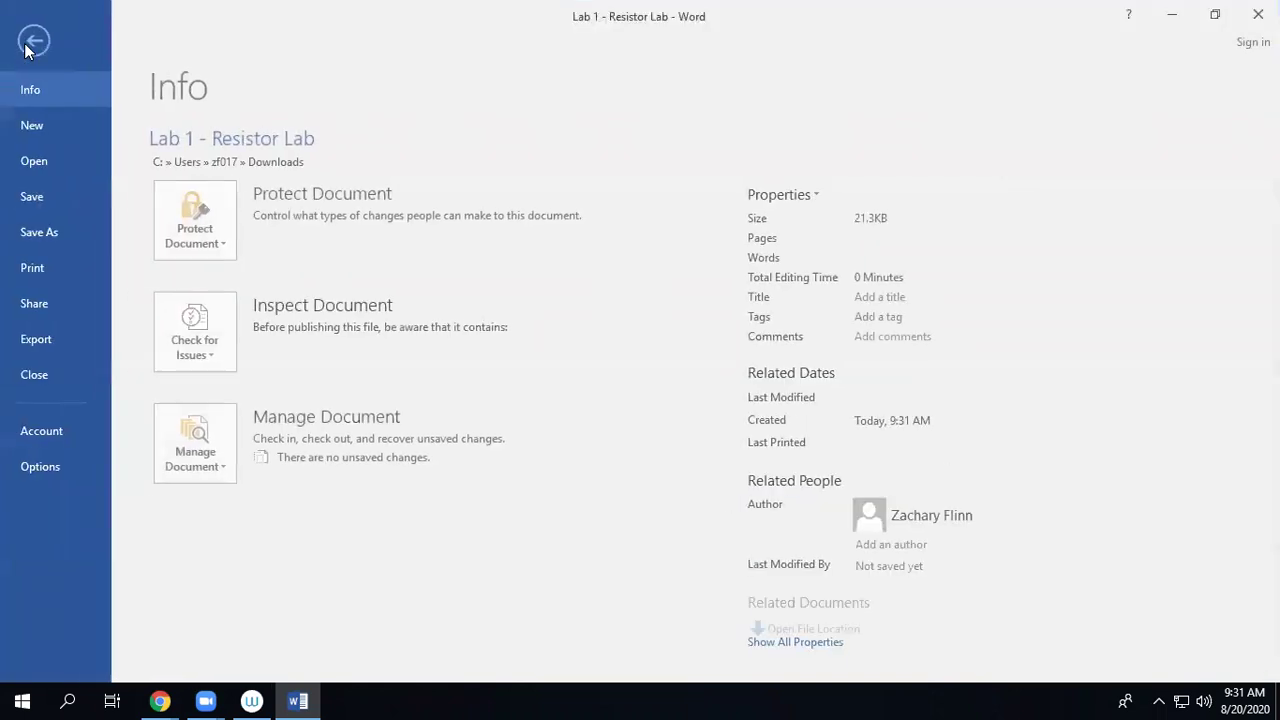
click(45, 233)
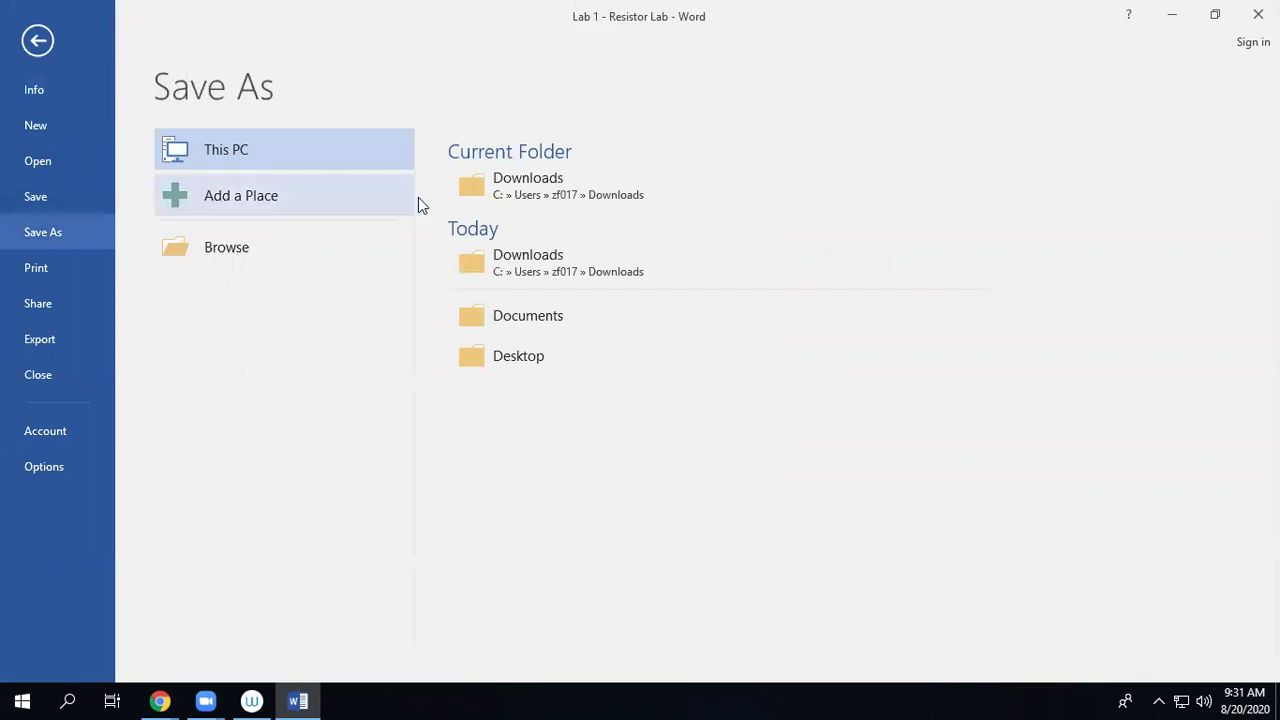
click(518, 190)
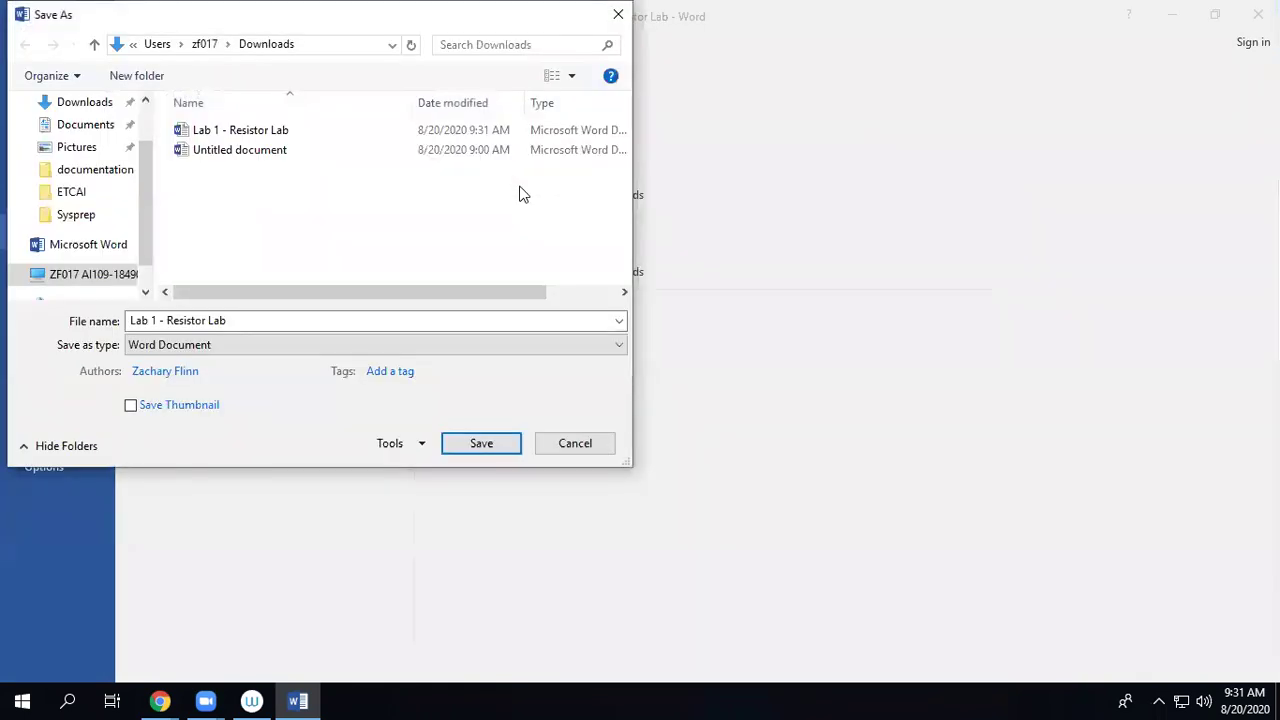
drag(128, 320, 271, 314)
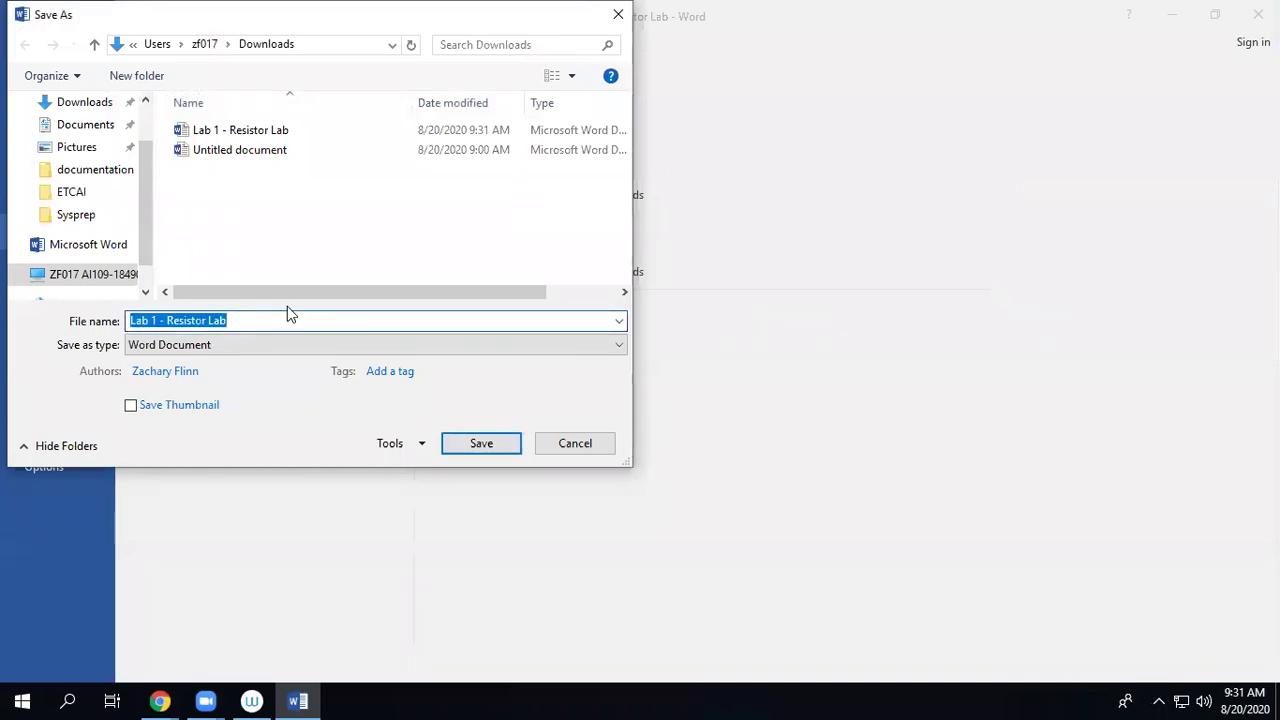
click(287, 310)
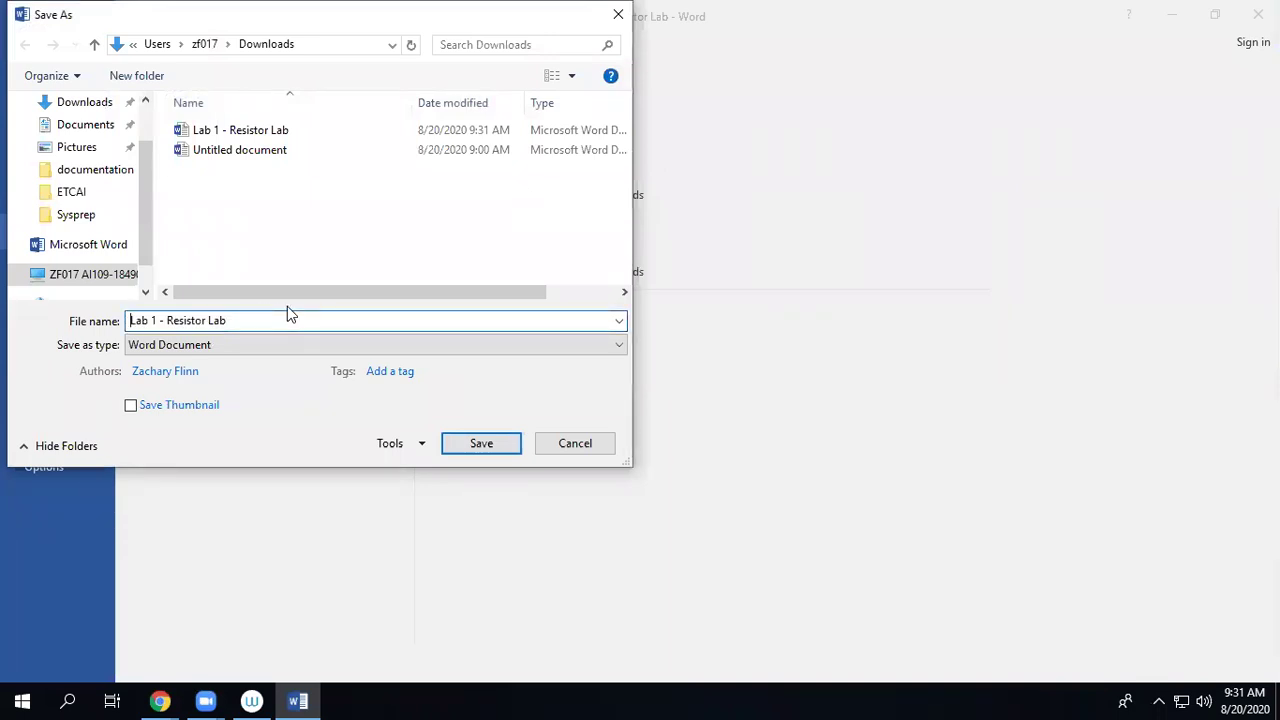
text(Flinn)
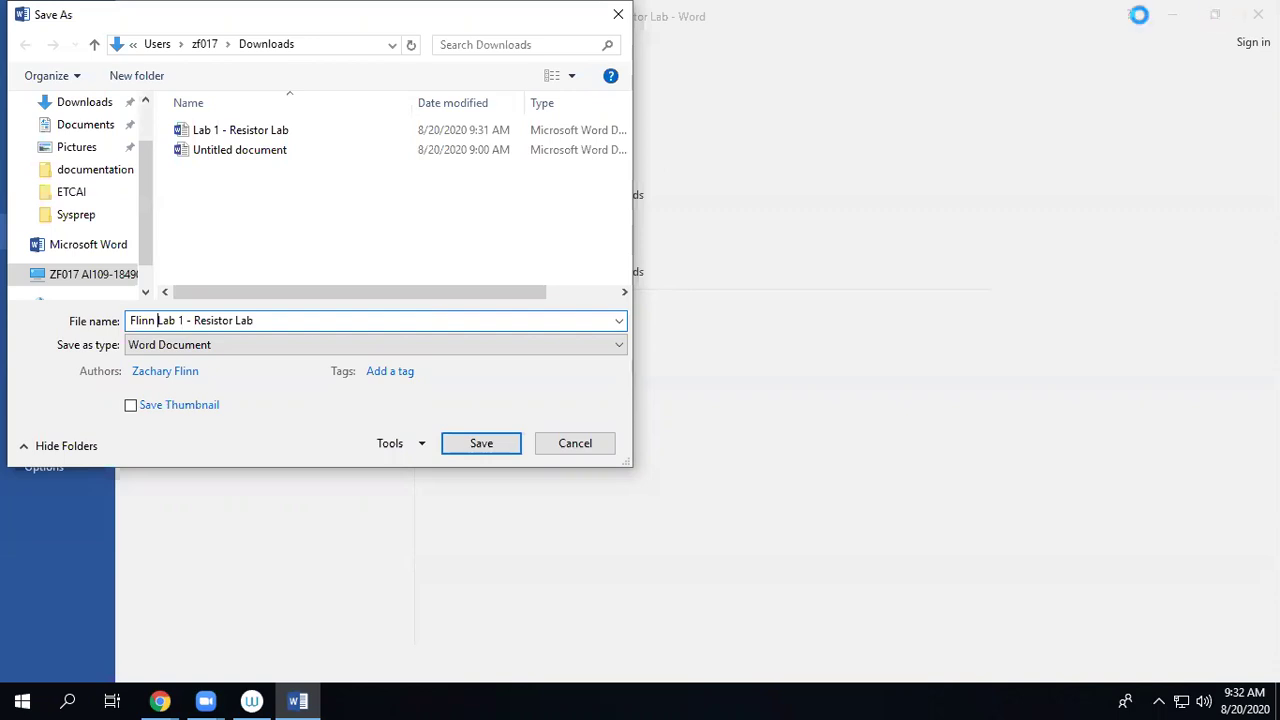
click(492, 446)
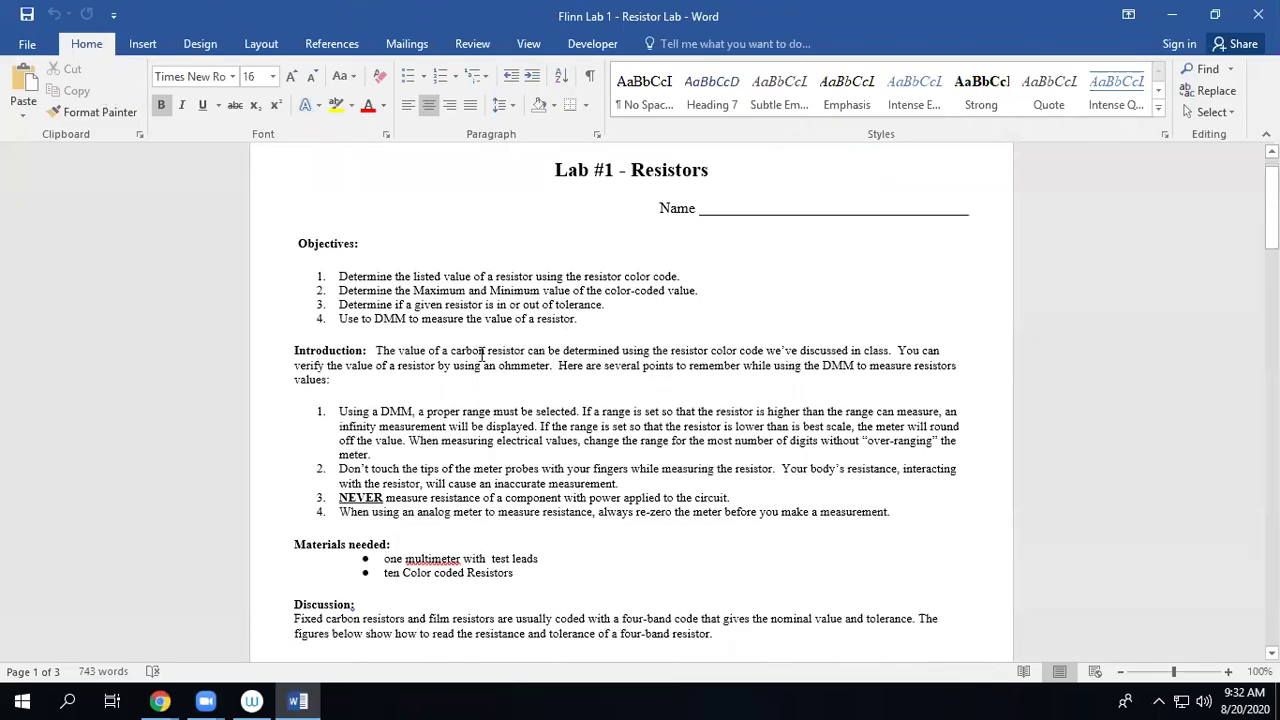
Place the cursor on the handout's Name line.
scroll(451, 323, down, 1)
scroll(629, 340, up, 2)
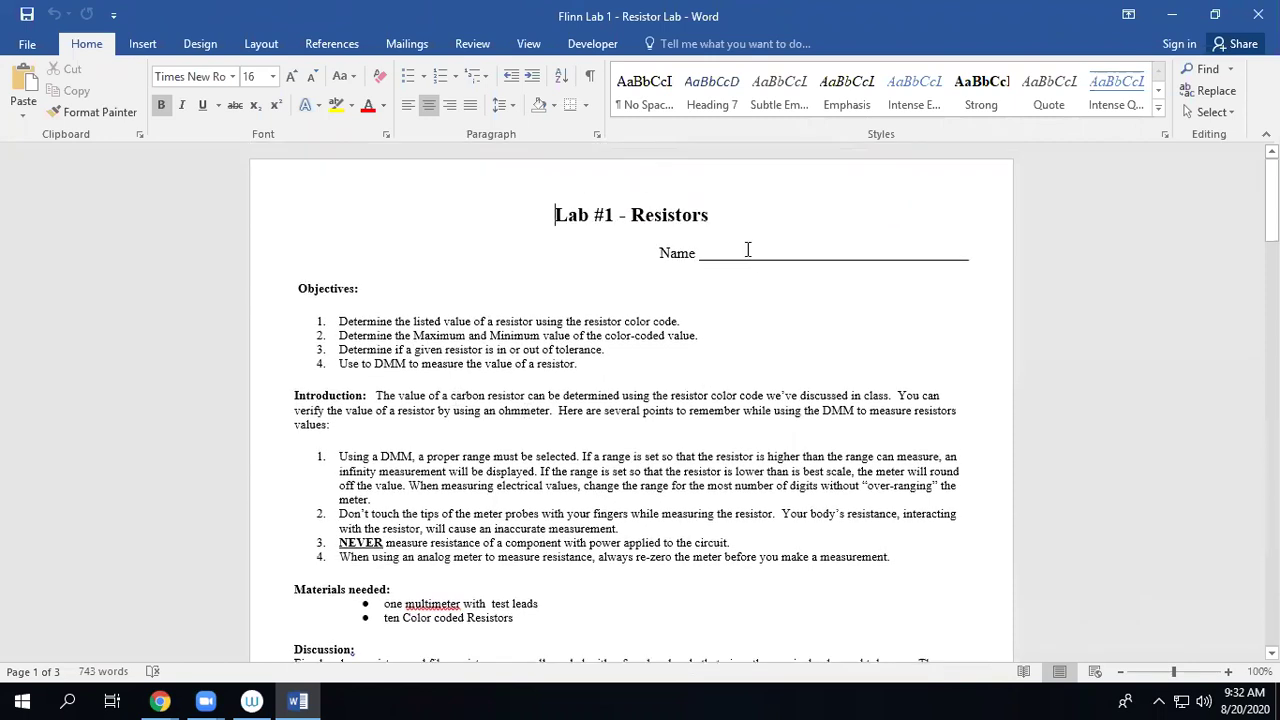
click(747, 251)
text(a;sldkgja;lskdhgalskdg;alksdhglaks;jdg)
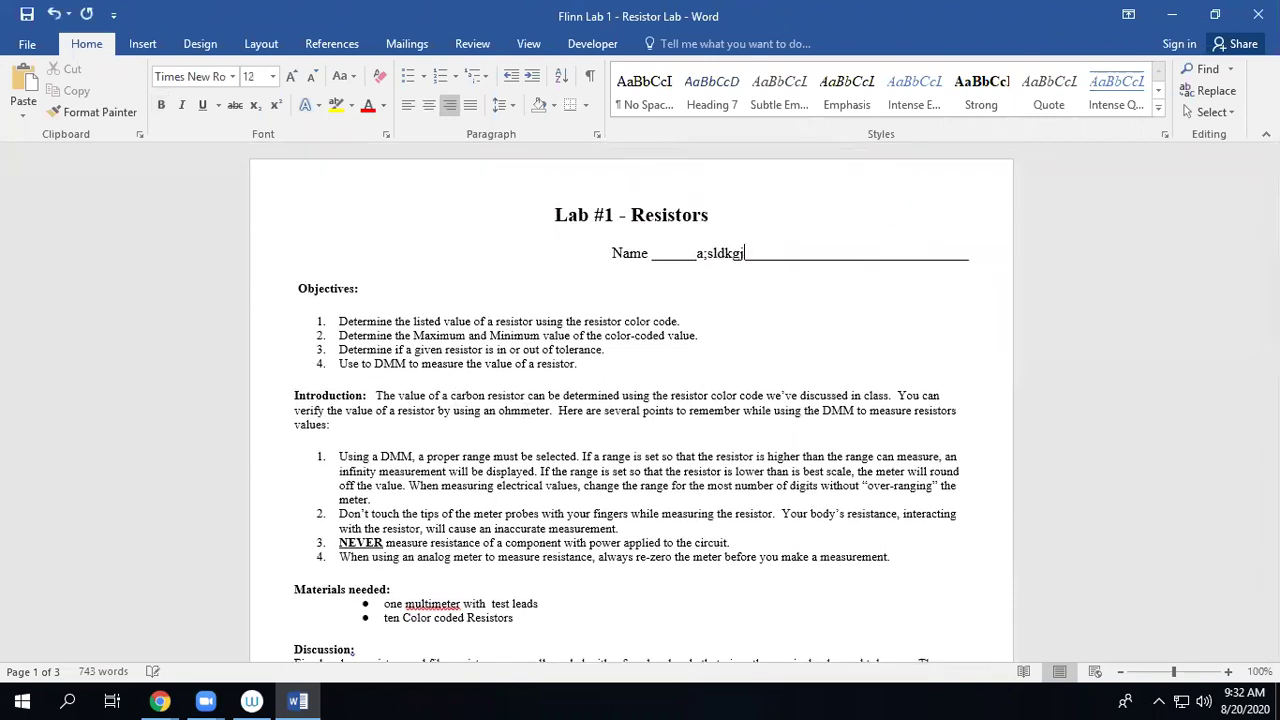
key(BackSpace)
key(BackSpace)
key(BackSpace)
key(BackSpace)
key(BackSpace)
key(BackSpace)
key(BackSpace)
key(BackSpace)
key(BackSpace)
key(BackSpace)
key(BackSpace)
key(BackSpace)
key(BackSpace)
key(BackSpace)
key(BackSpace)
key(BackSpace)
key(BackSpace)
key(BackSpace)
key(BackSpace)
key(BackSpace)
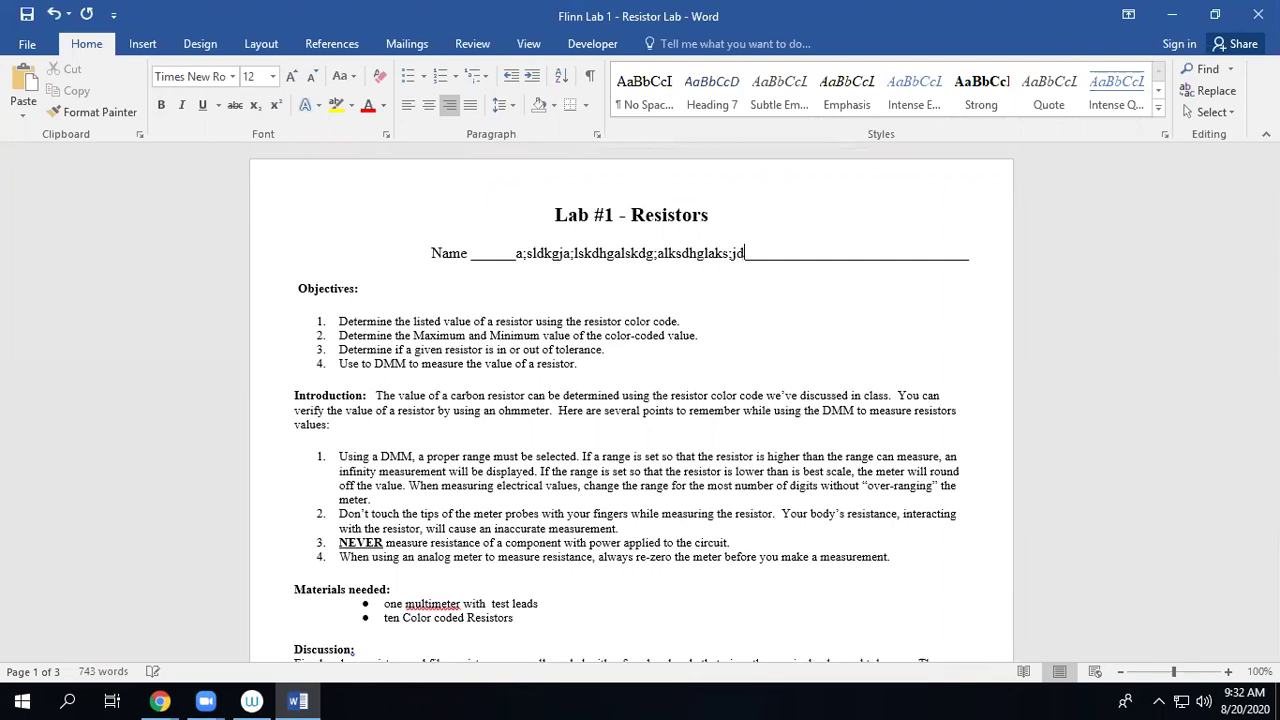
key(BackSpace)
key(BackSpace)
key(BackSpace)
key(BackSpace)
key(BackSpace)
key(BackSpace)
key(BackSpace)
key(BackSpace)
key(BackSpace)
key(BackSpace)
key(BackSpace)
key(BackSpace)
key(BackSpace)
key(BackSpace)
key(BackSpace)
key(BackSpace)
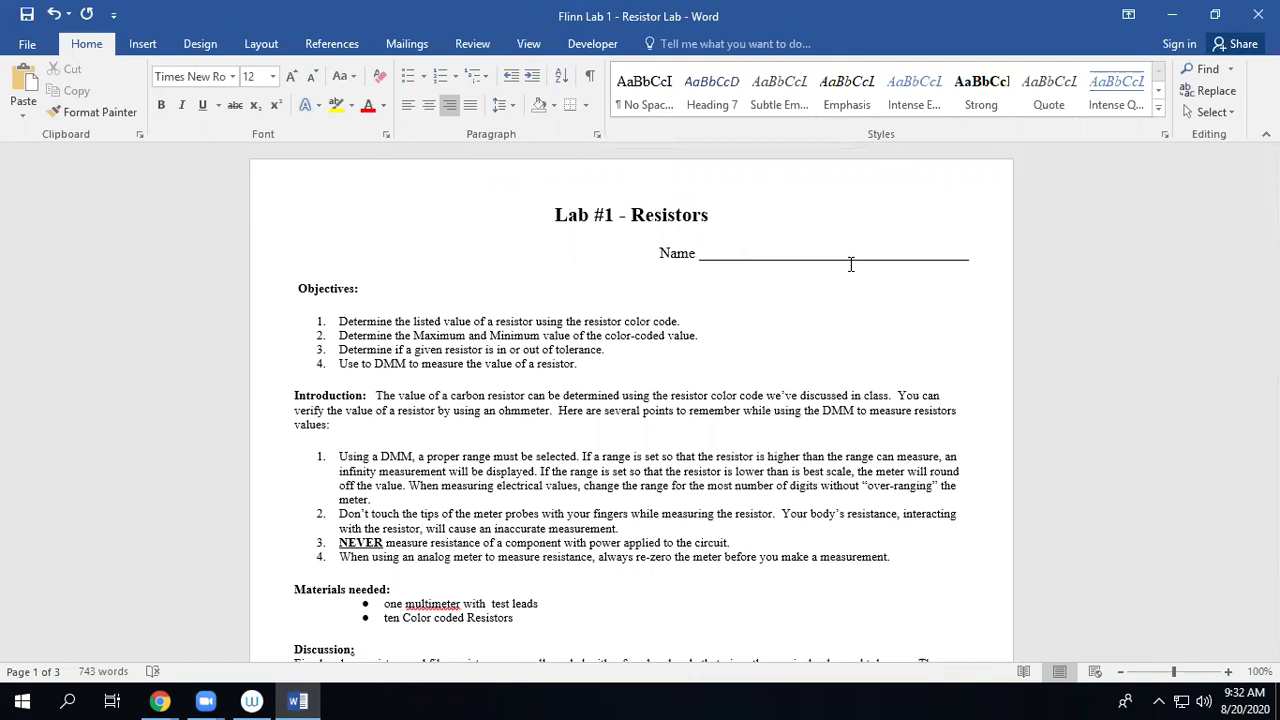
text(dsf;lkasdgl;kjasd)
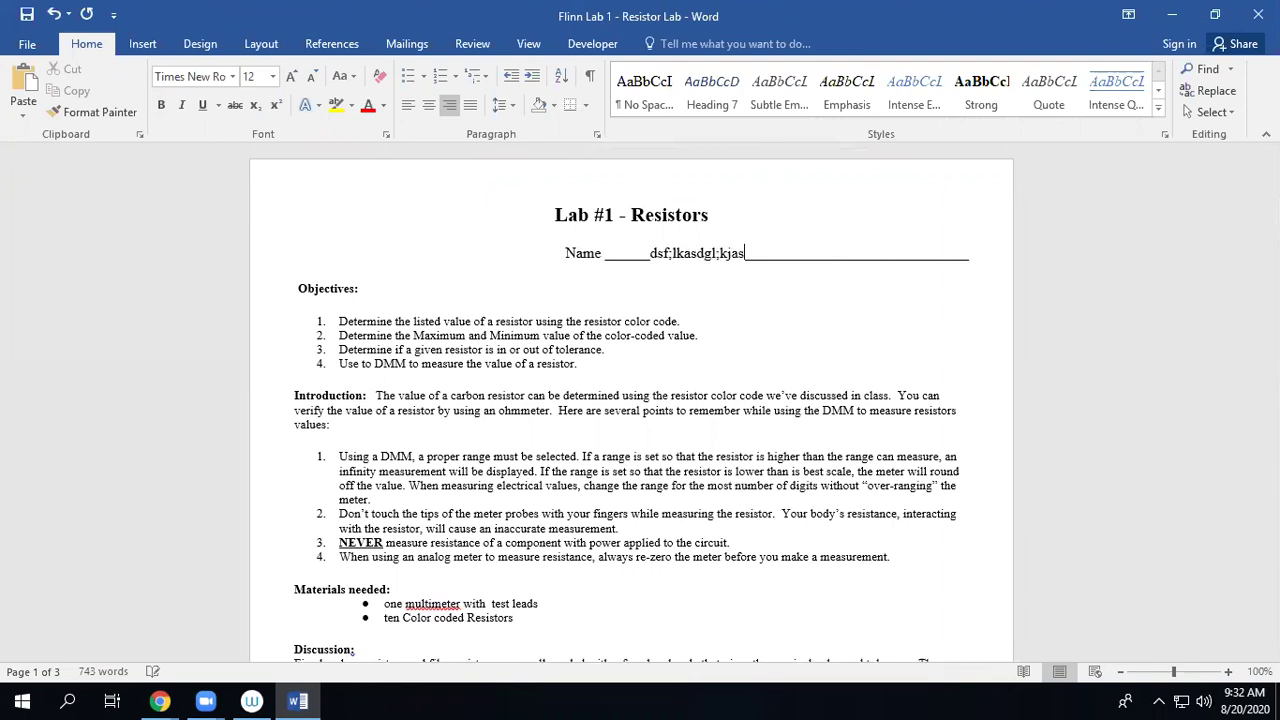
key(BackSpace)
key(BackSpace)
key(BackSpace)
key(BackSpace)
key(BackSpace)
key(BackSpace)
key(BackSpace)
key(BackSpace)
key(BackSpace)
key(BackSpace)
key(BackSpace)
key(BackSpace)
key(BackSpace)
key(BackSpace)
key(BackSpace)
key(BackSpace)
key(BackSpace)
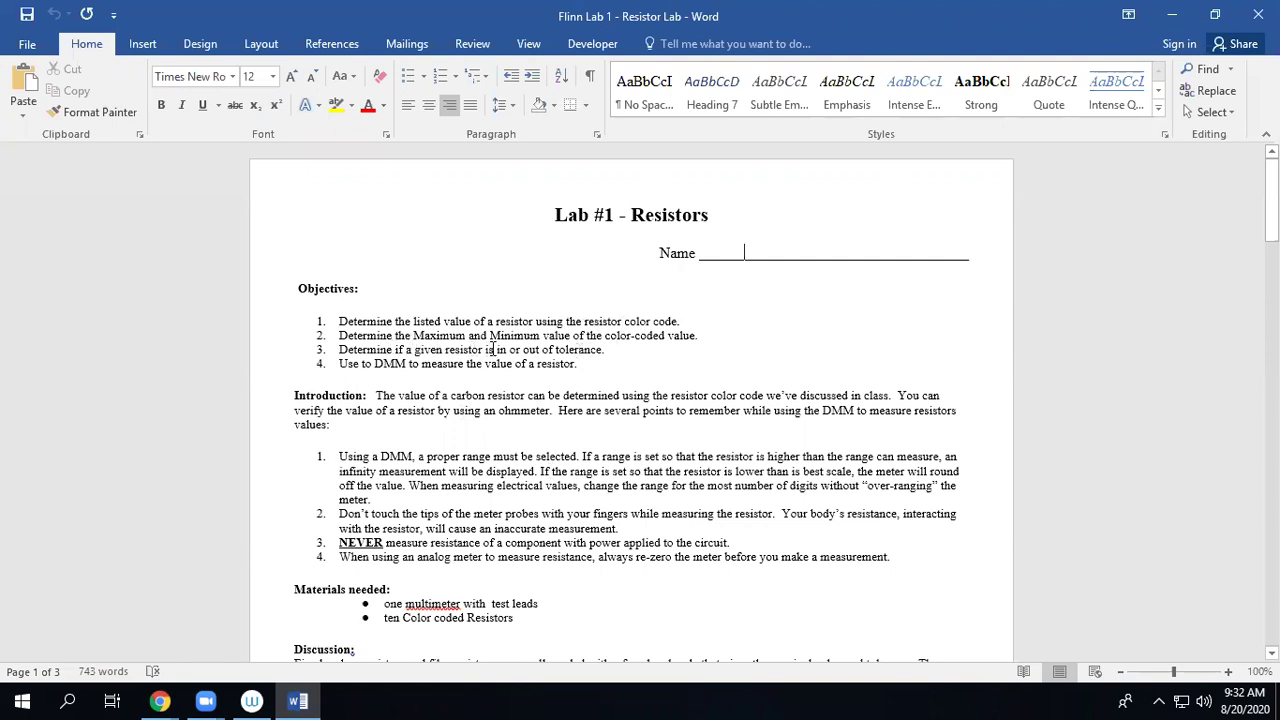
scroll(612, 352, down, 2)
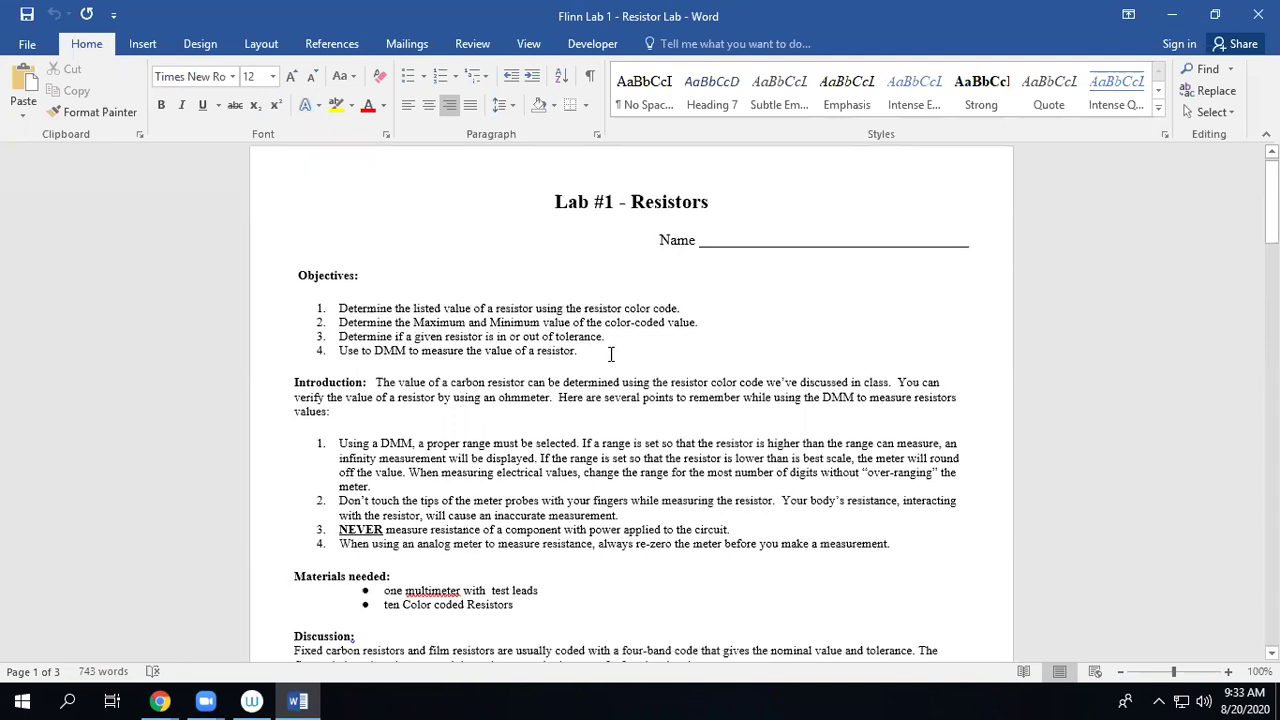
scroll(610, 352, down, 3)
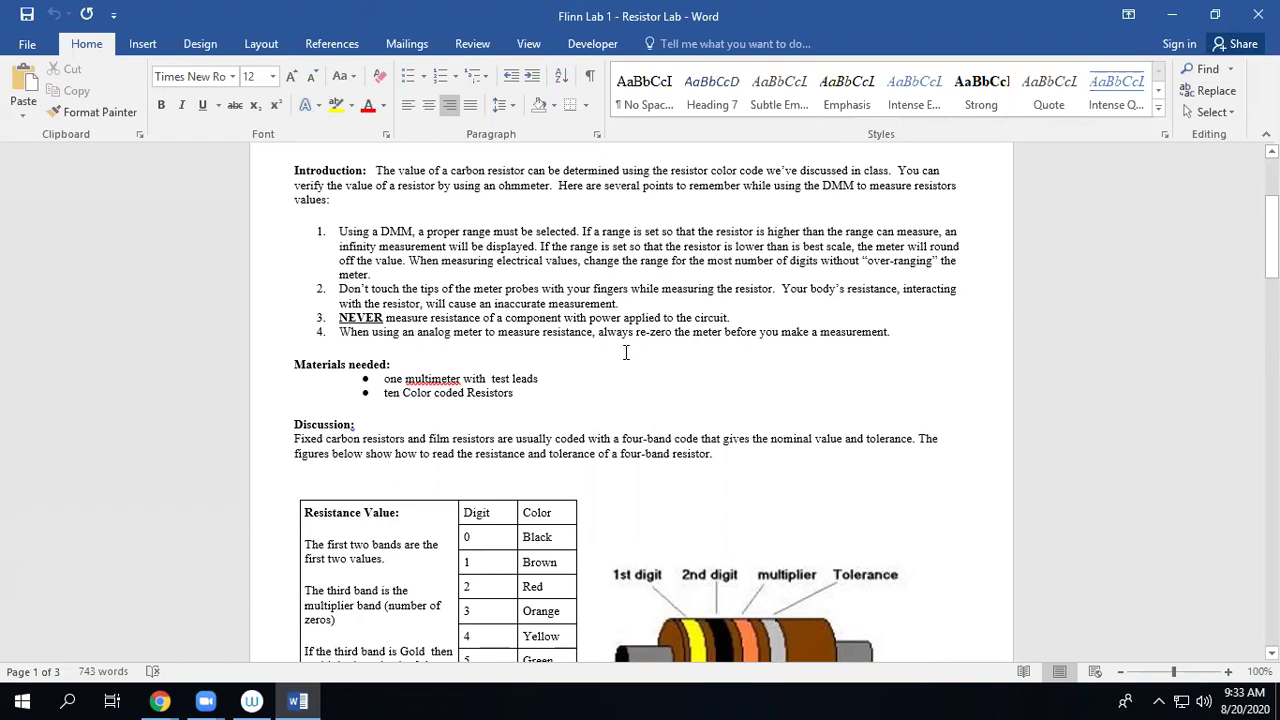
scroll(688, 347, down, 3)
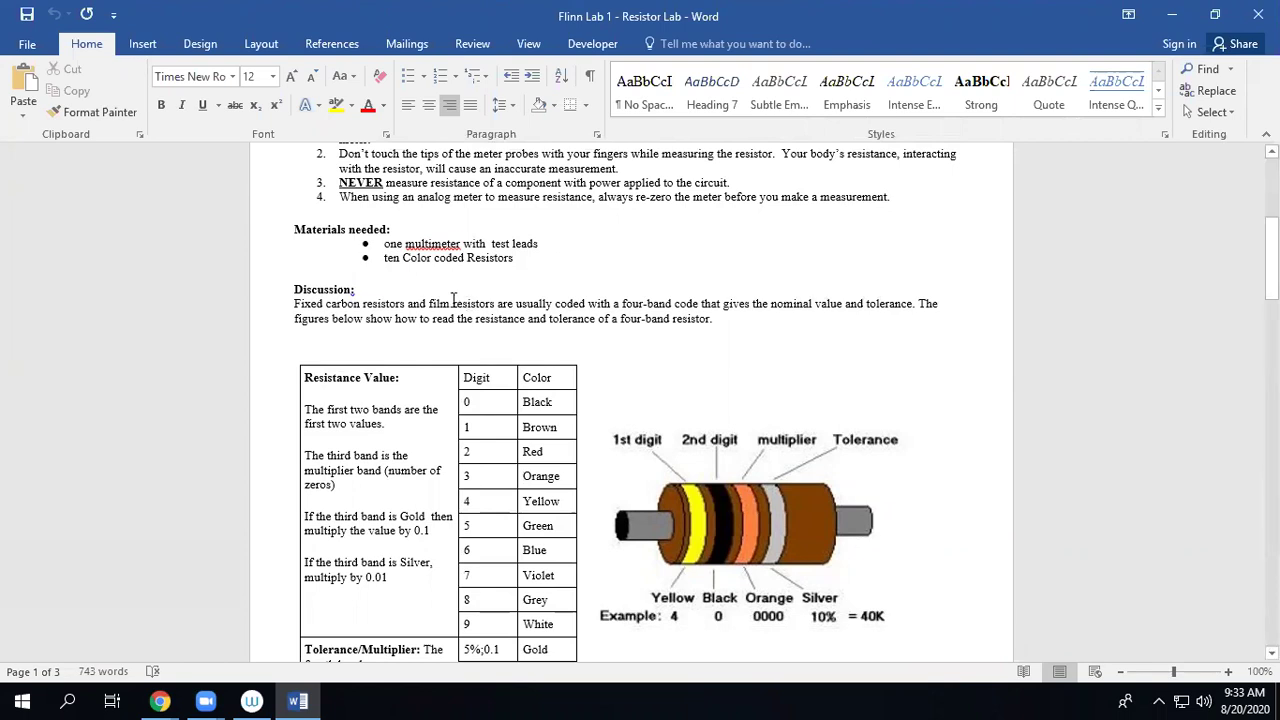
scroll(585, 315, down, 5)
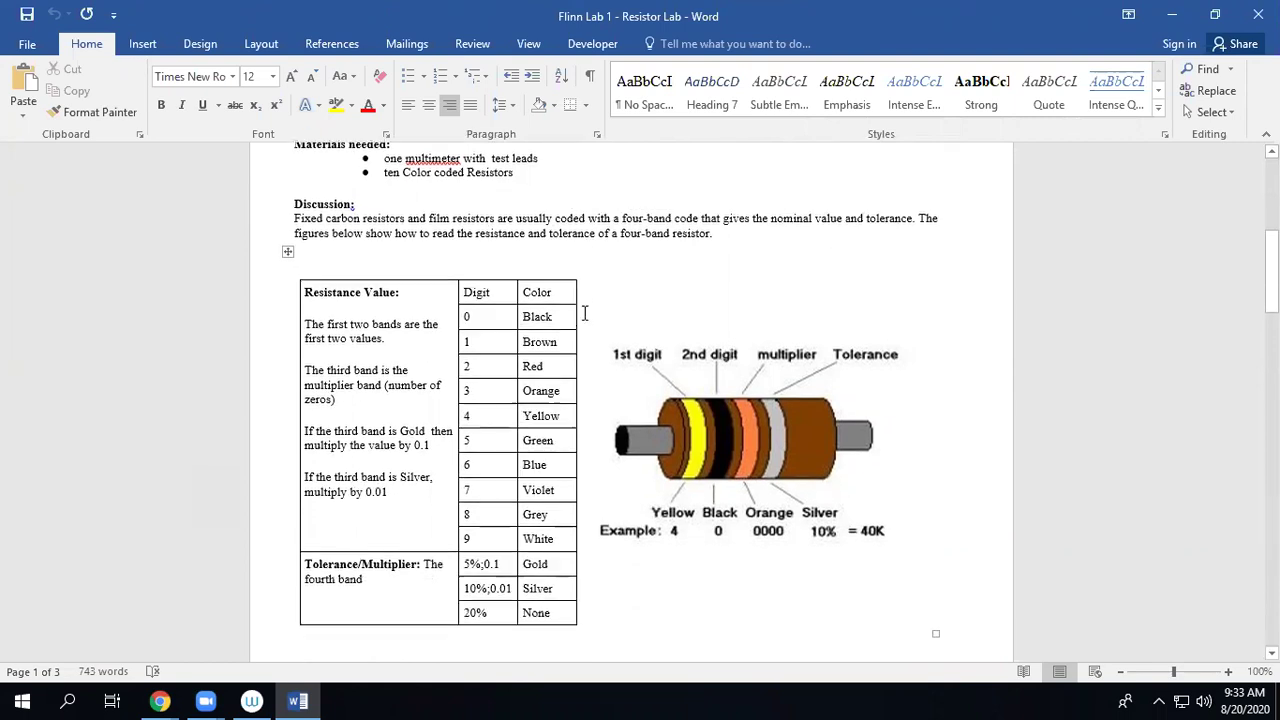
scroll(585, 317, down, 3)
scroll(586, 317, up, 5)
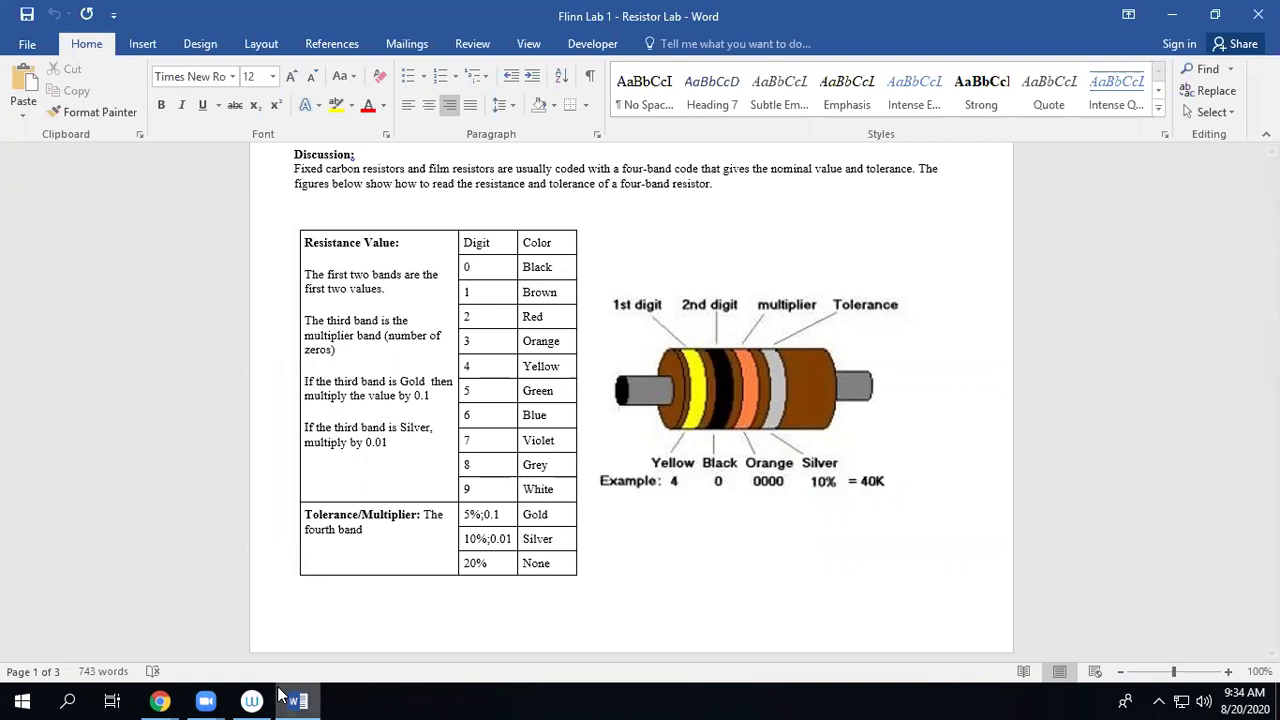
mouse_move(180, 700)
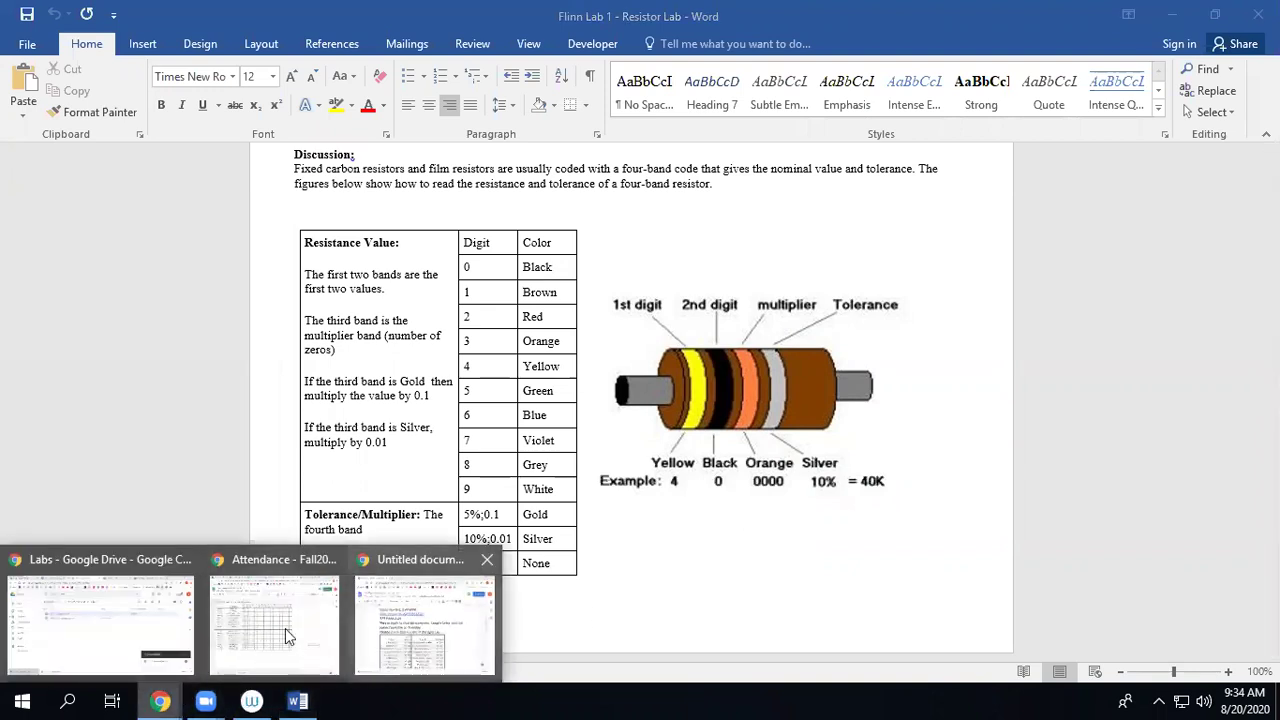
Bring the Google Drive Labs window forward, then switch to the untitled Paint sketch tab.
click(141, 597)
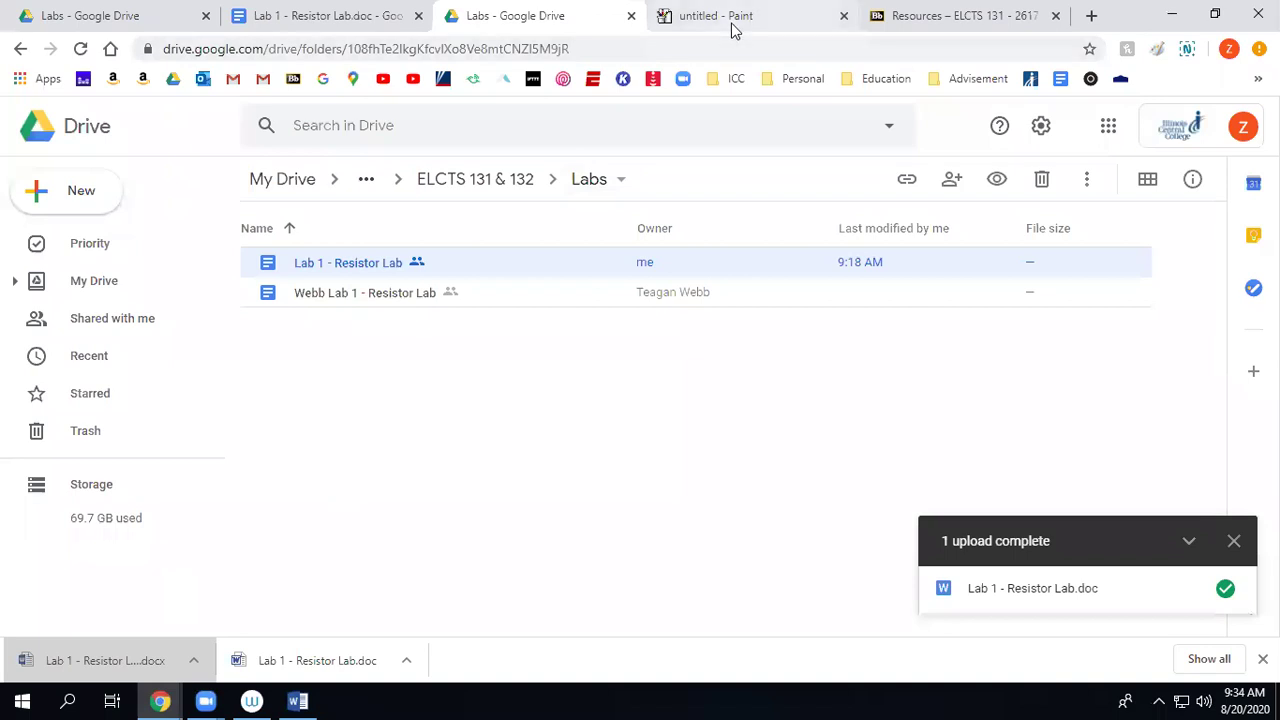
click(731, 26)
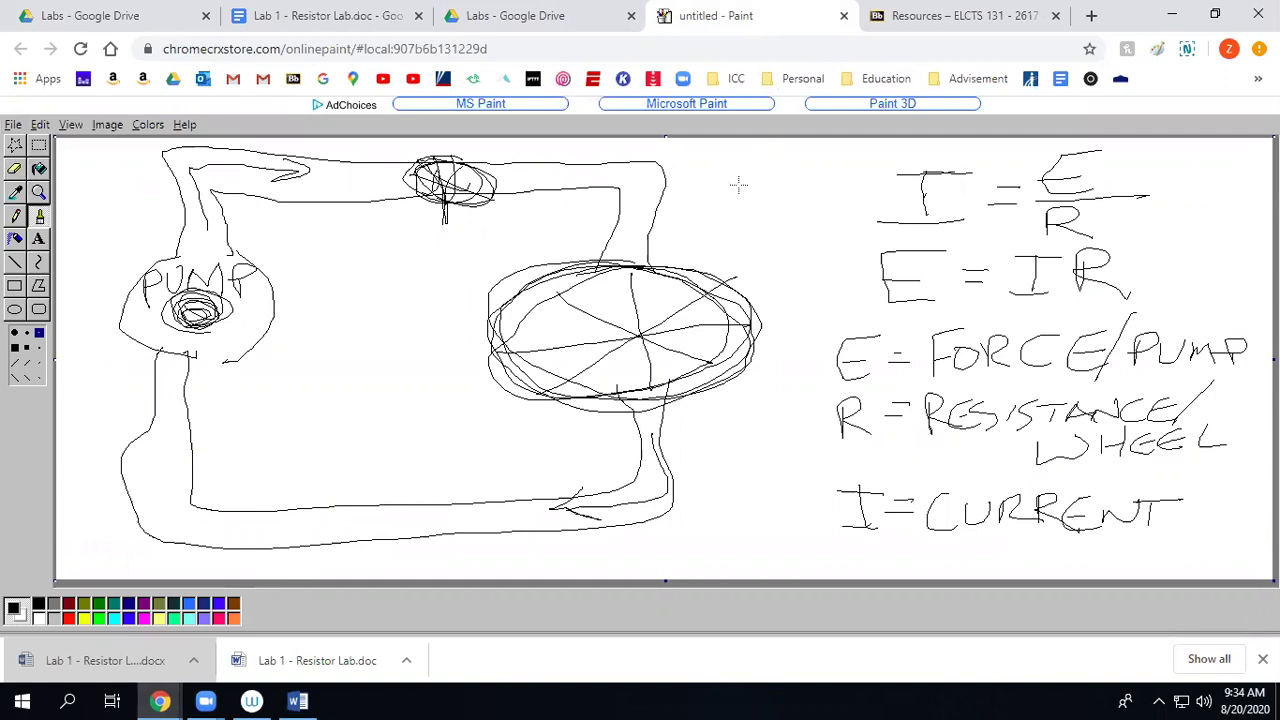
Write 120Ω in front of = E/R and draw a box around it.
drag(706, 176, 740, 224)
mouse_move(770, 182)
mouse_down()
mouse_move(808, 218)
mouse_move(834, 188)
mouse_move(770, 167)
mouse_move(705, 170)
mouse_up()
mouse_move(702, 228)
mouse_down()
mouse_move(944, 230)
mouse_move(926, 163)
mouse_move(870, 163)
mouse_up()
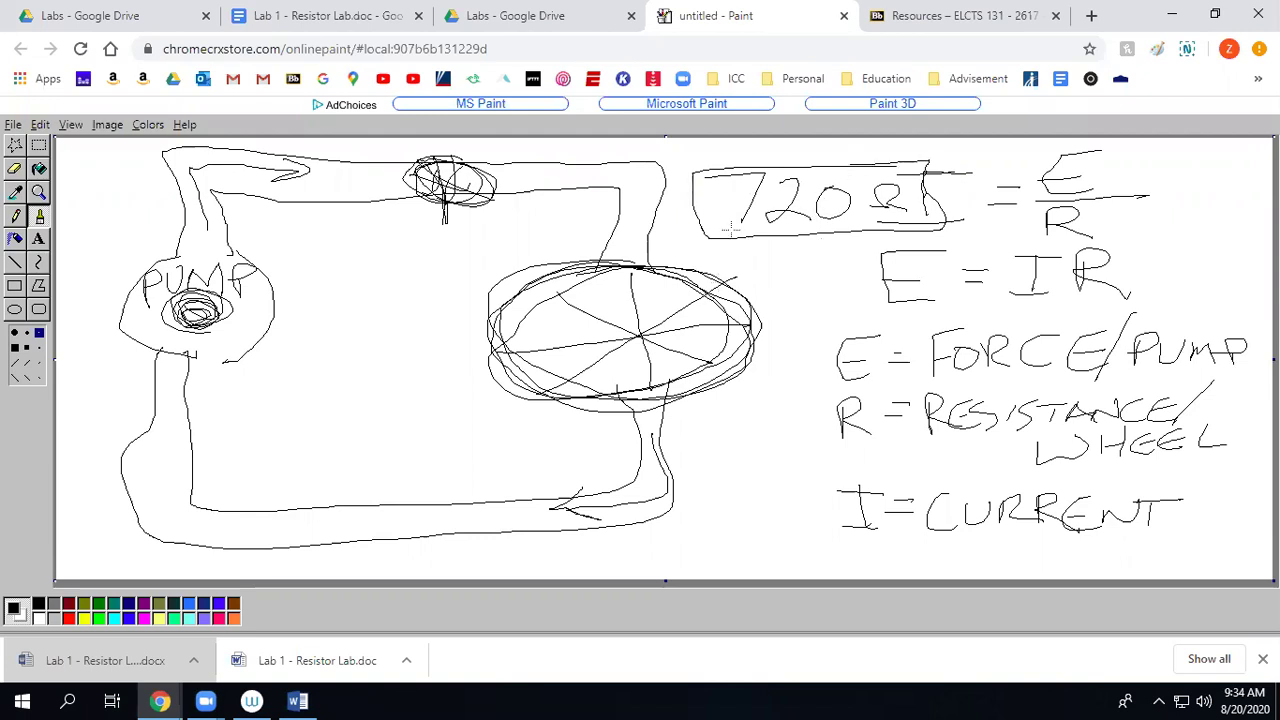
mouse_move(693, 165)
mouse_down()
mouse_move(689, 210)
mouse_move(802, 231)
mouse_move(930, 225)
mouse_up()
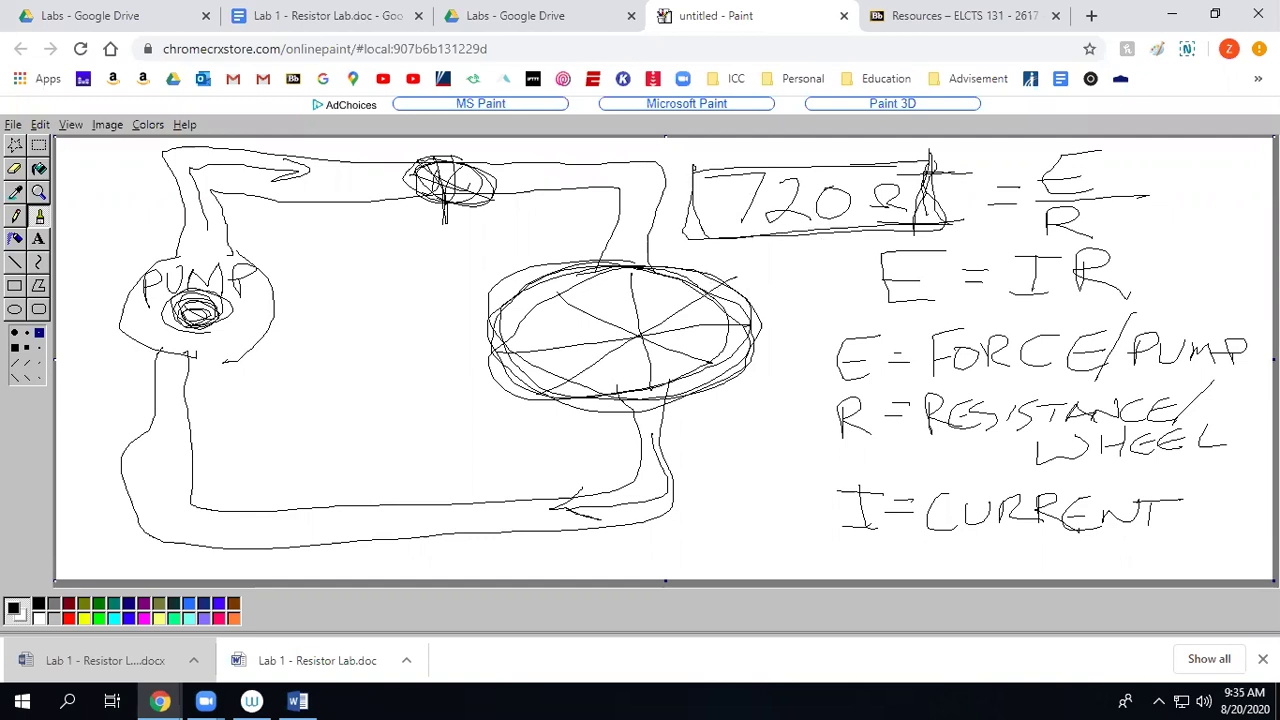
mouse_move(810, 170)
mouse_down()
mouse_move(676, 176)
mouse_move(882, 164)
mouse_up()
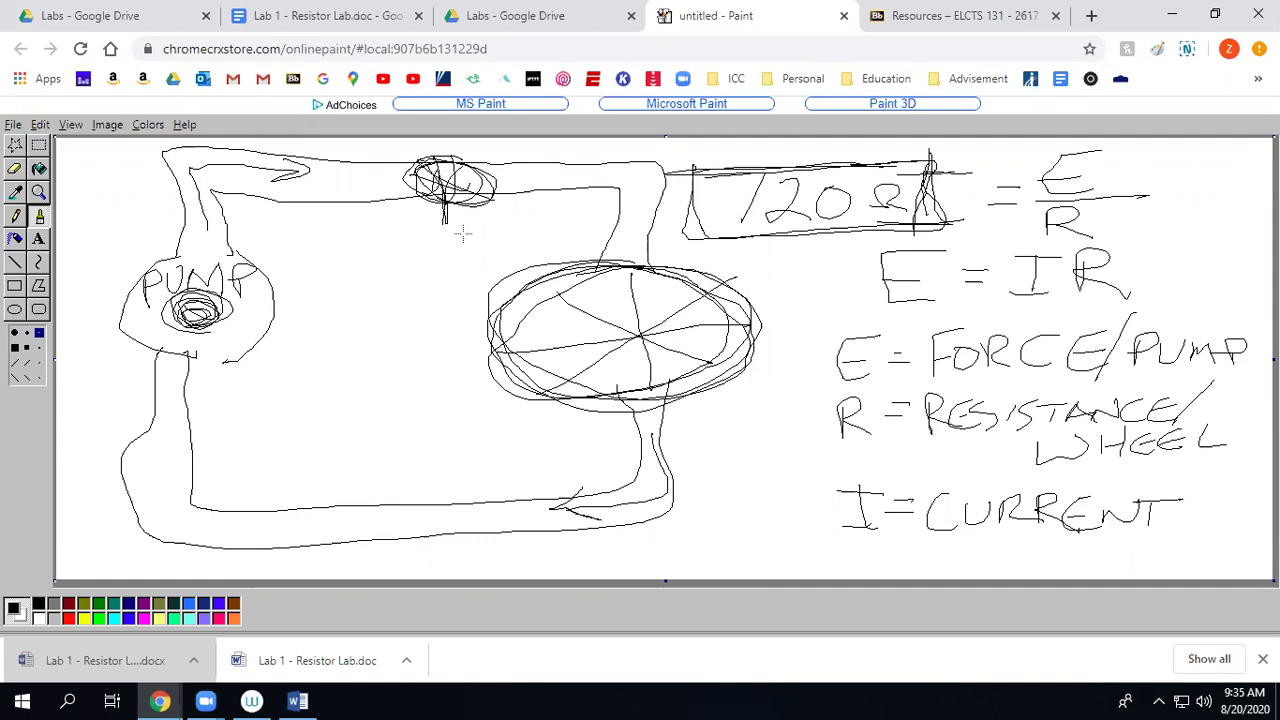
Write 1KΩ = 1000Ω above the wheel and underline the boxed 120Ω.
mouse_move(300, 226)
mouse_down()
mouse_move(318, 272)
mouse_move(420, 230)
mouse_move(492, 262)
mouse_move(524, 234)
mouse_move(596, 240)
mouse_move(613, 218)
mouse_move(640, 241)
mouse_up()
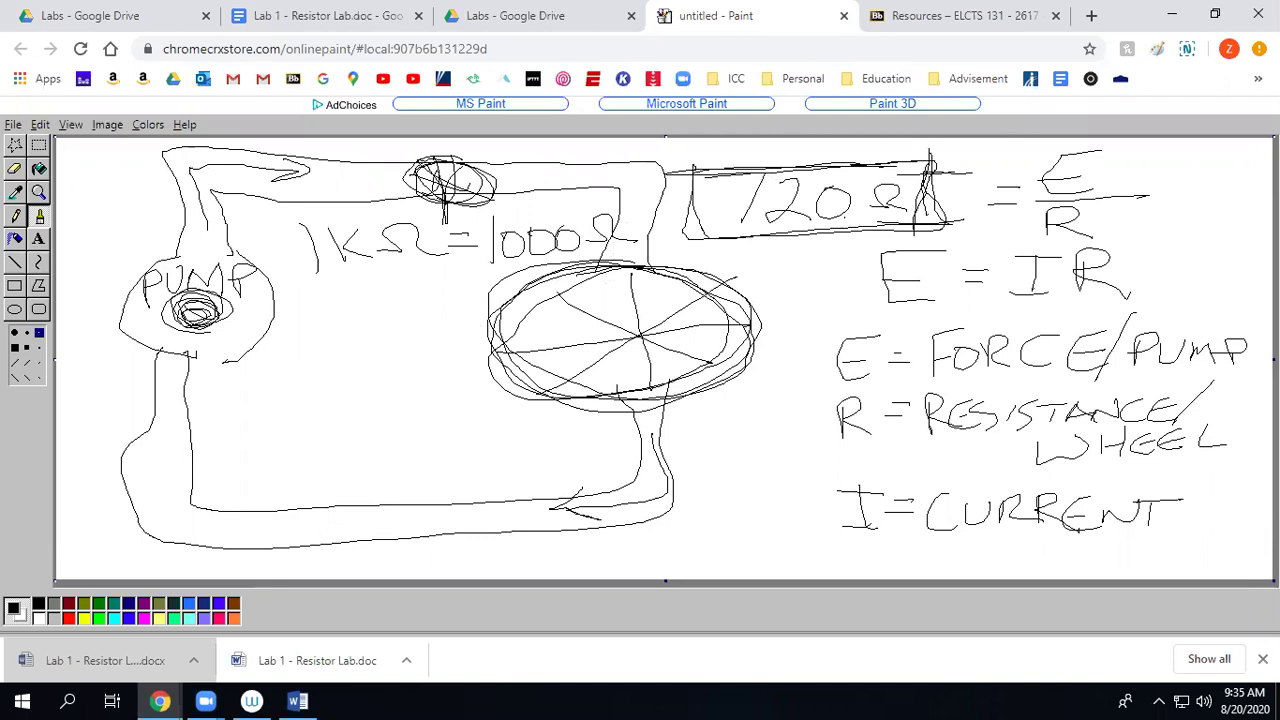
drag(794, 248, 751, 233)
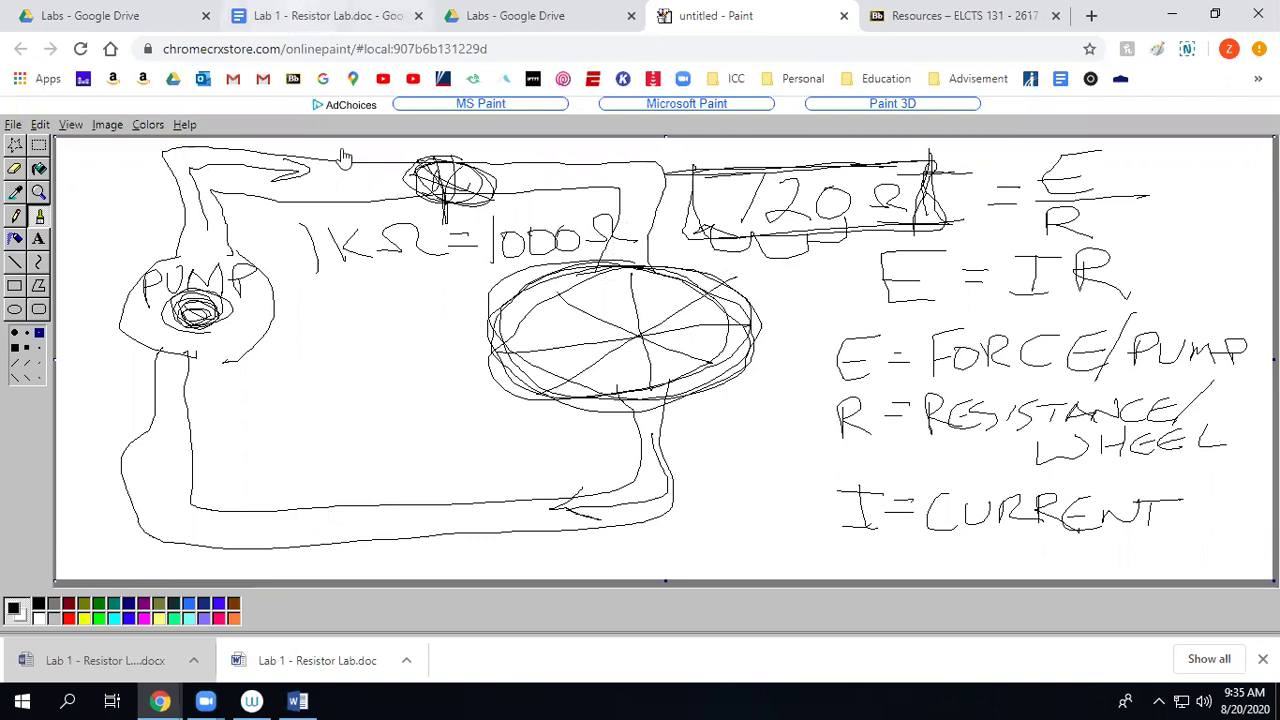
click(300, 12)
Review the Google Docs handout down to Table 2 and back, then return to the Word copy.
scroll(609, 458, down, 15)
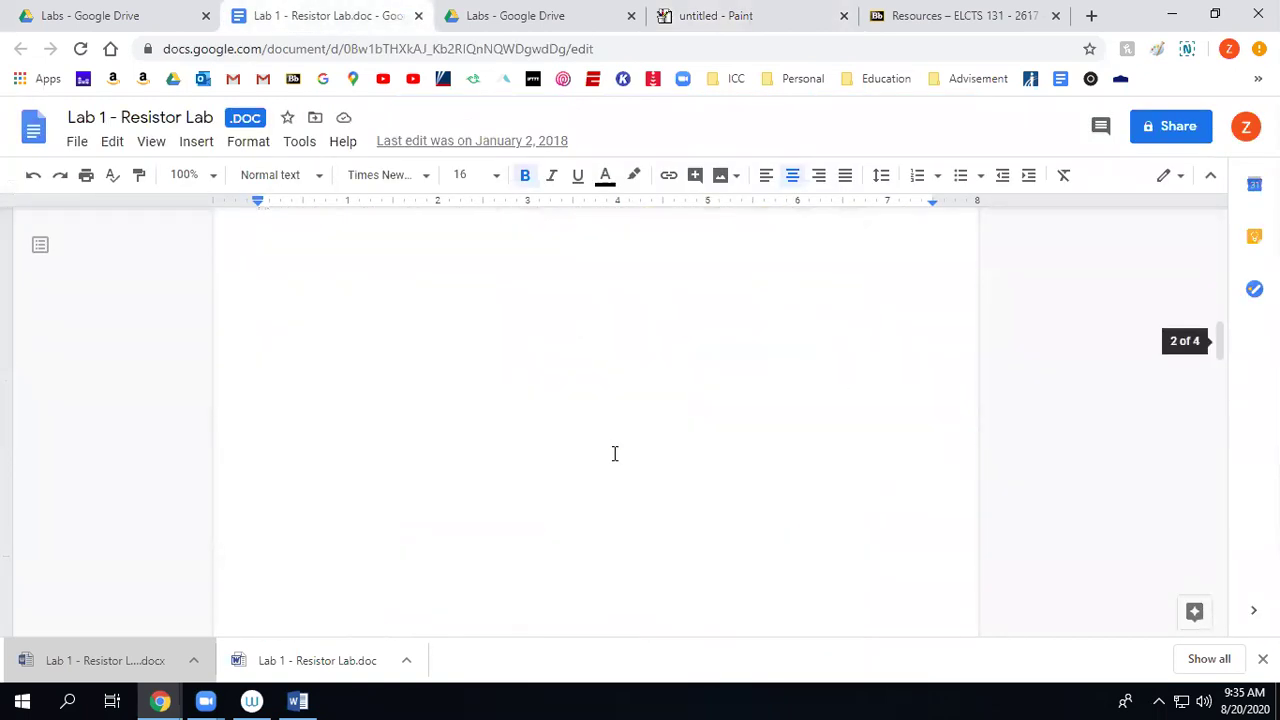
scroll(613, 452, down, 5)
scroll(614, 451, up, 2)
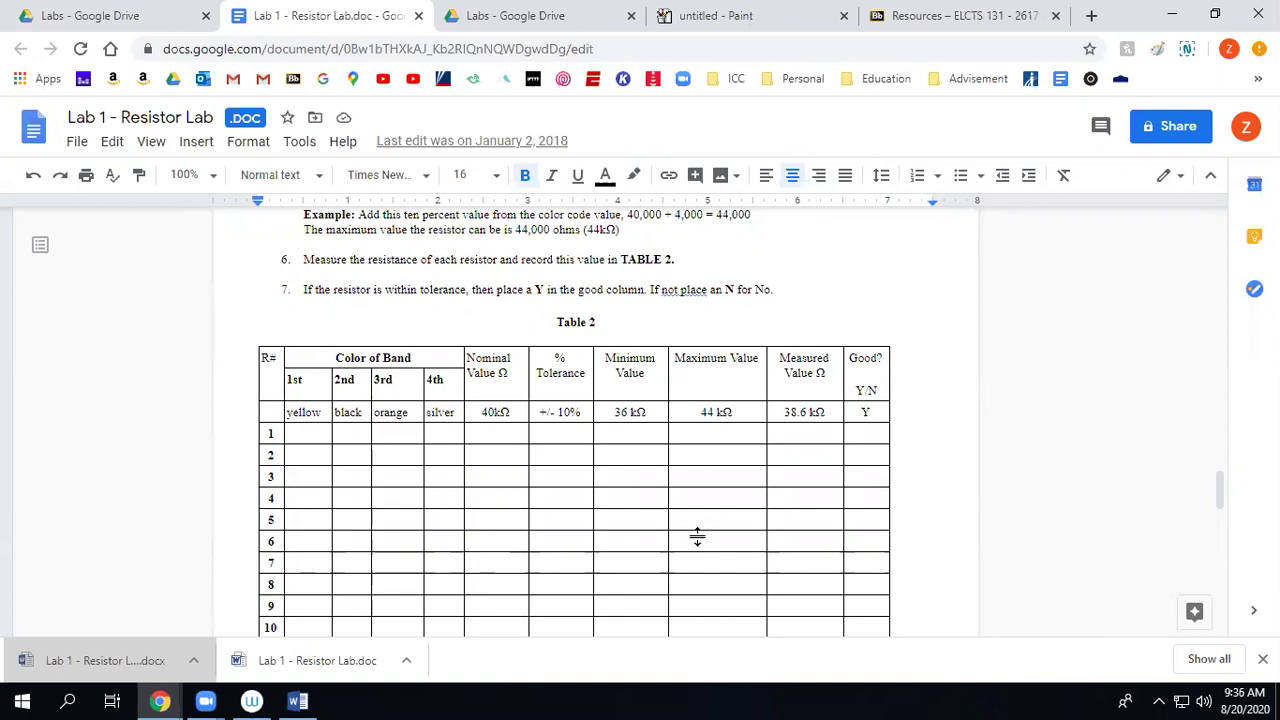
scroll(697, 540, up, 4)
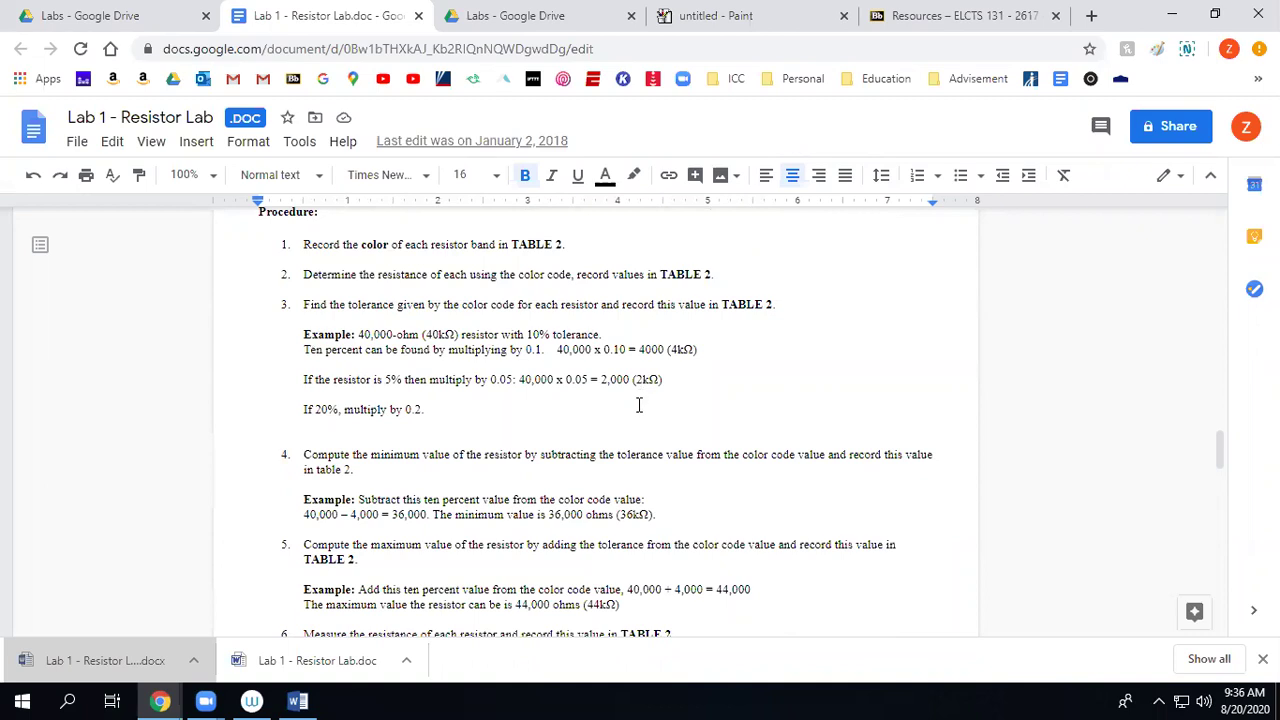
scroll(636, 402, up, 5)
scroll(628, 398, up, 5)
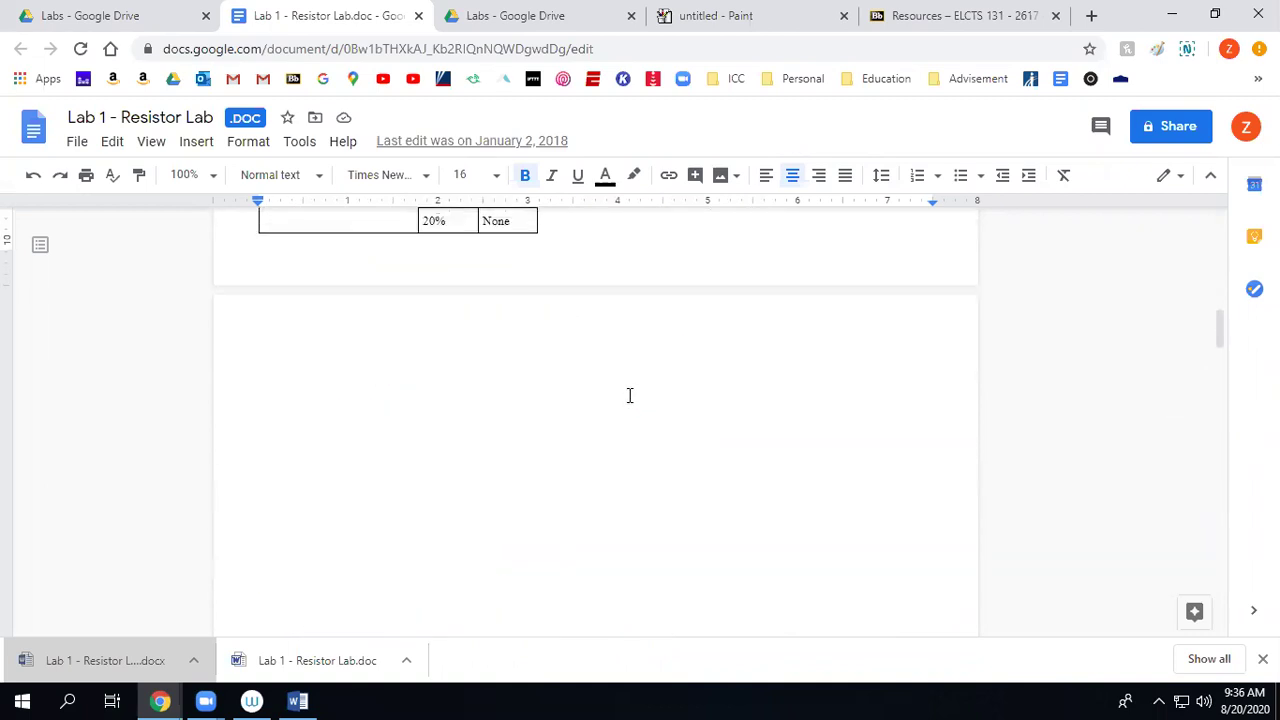
scroll(627, 397, up, 5)
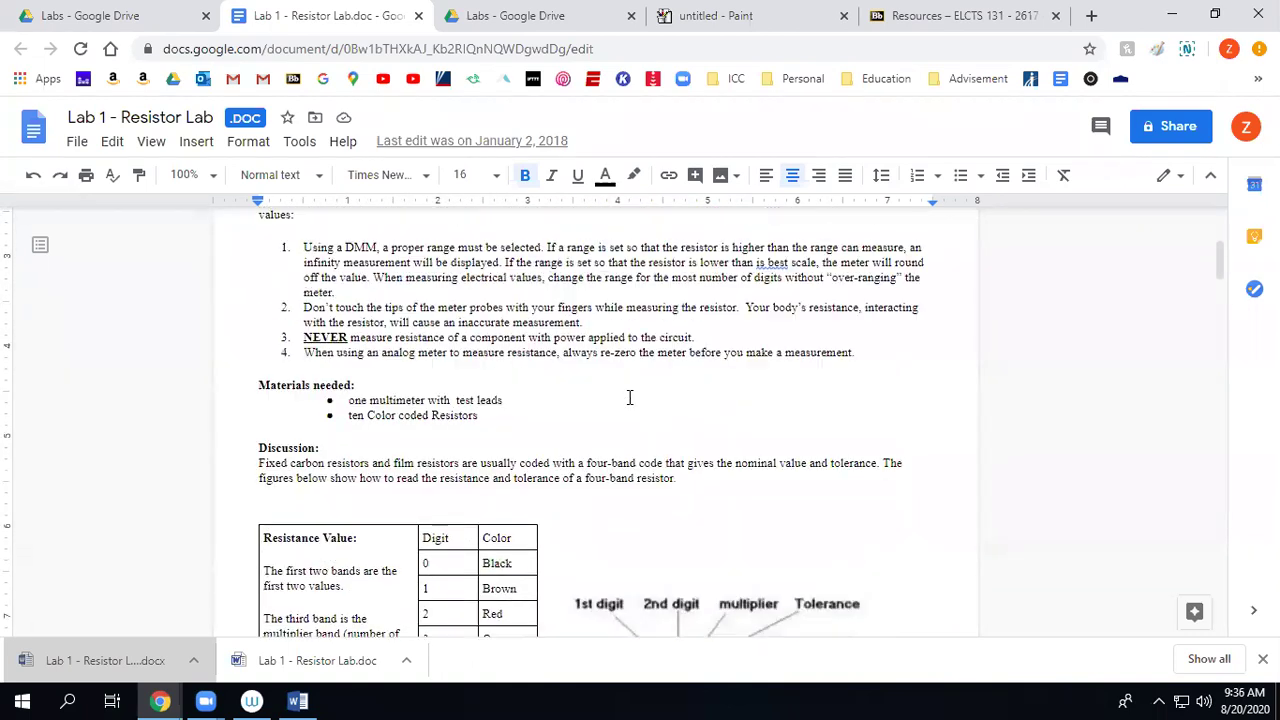
scroll(629, 397, down, 5)
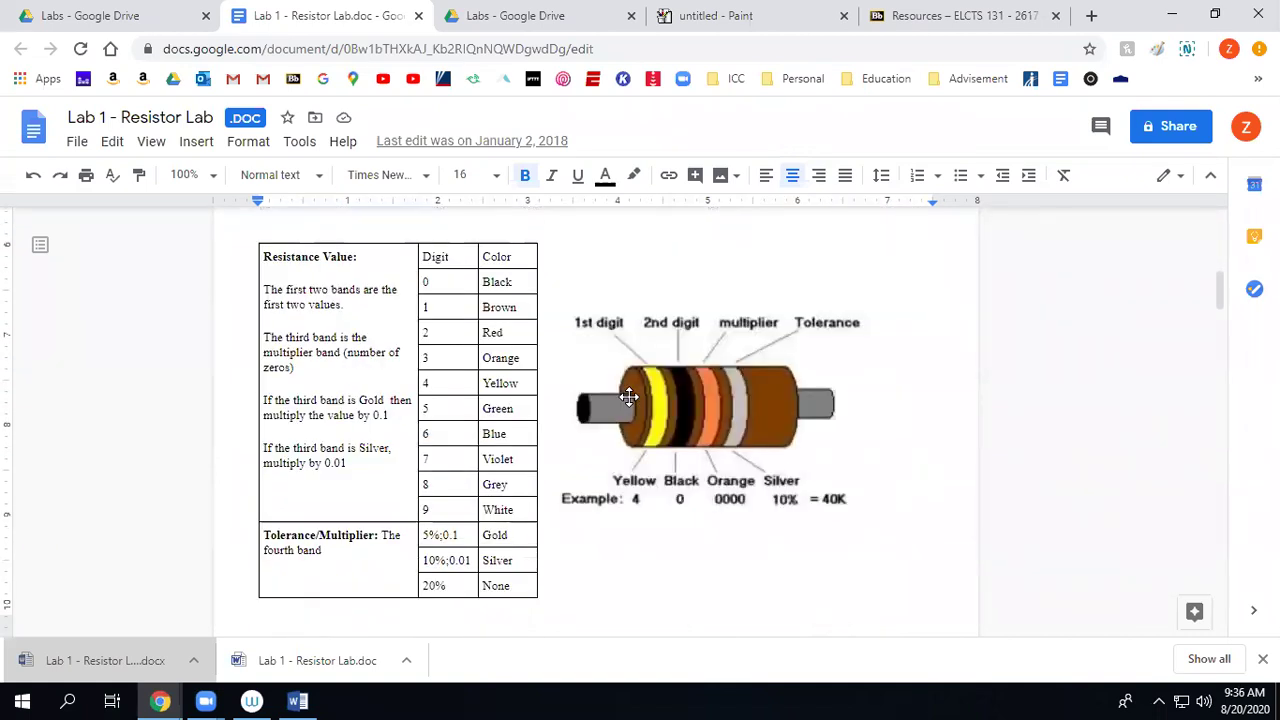
scroll(628, 397, down, 10)
scroll(629, 399, down, 2)
scroll(629, 399, down, 5)
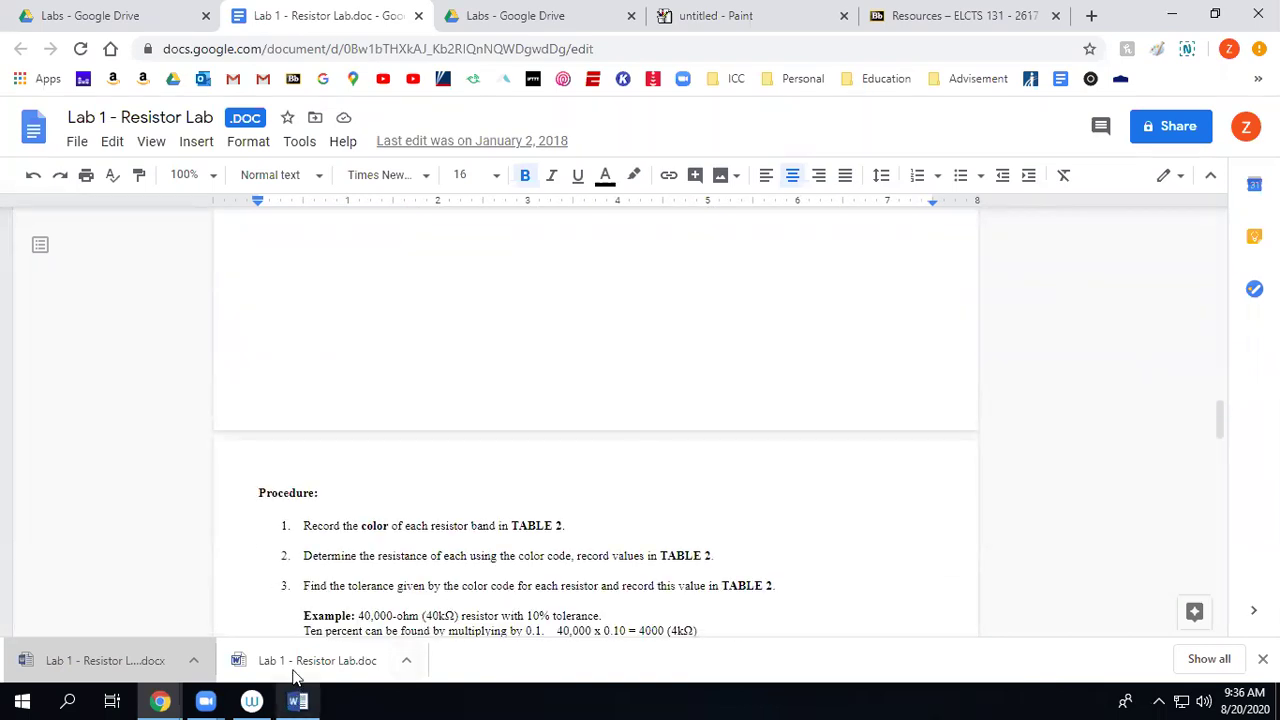
click(298, 700)
scroll(614, 408, down, 8)
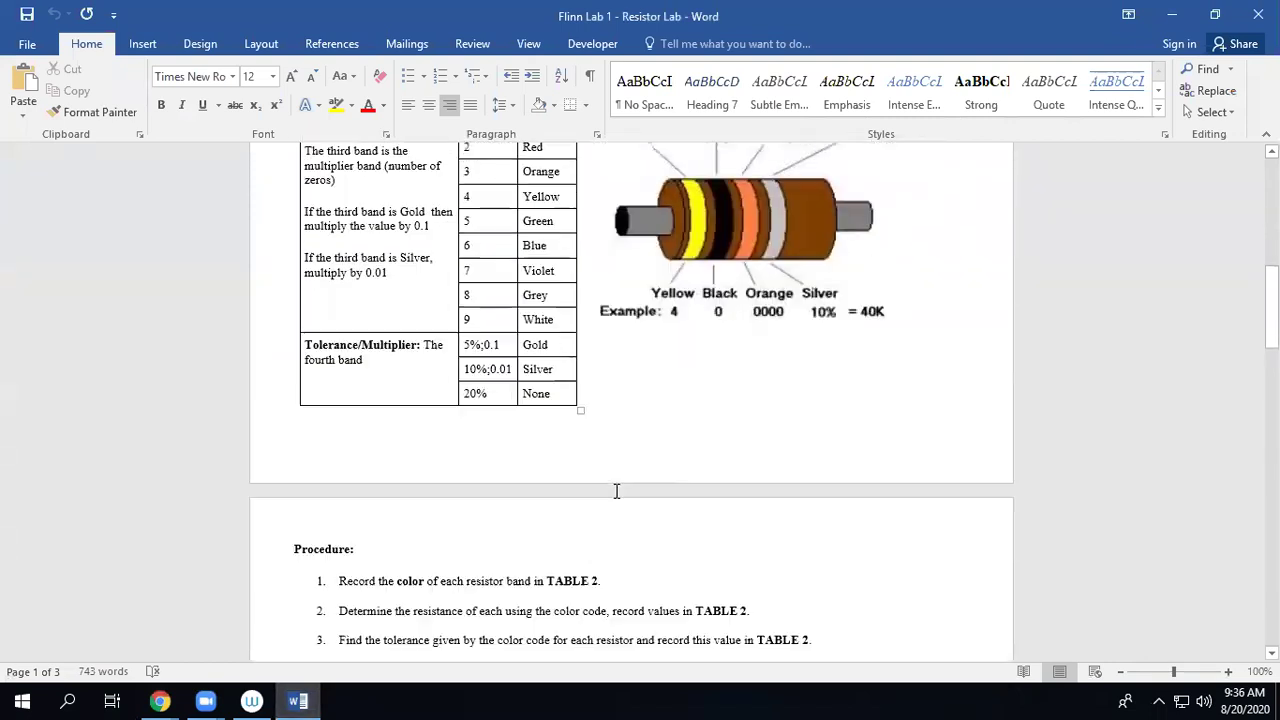
scroll(627, 497, down, 5)
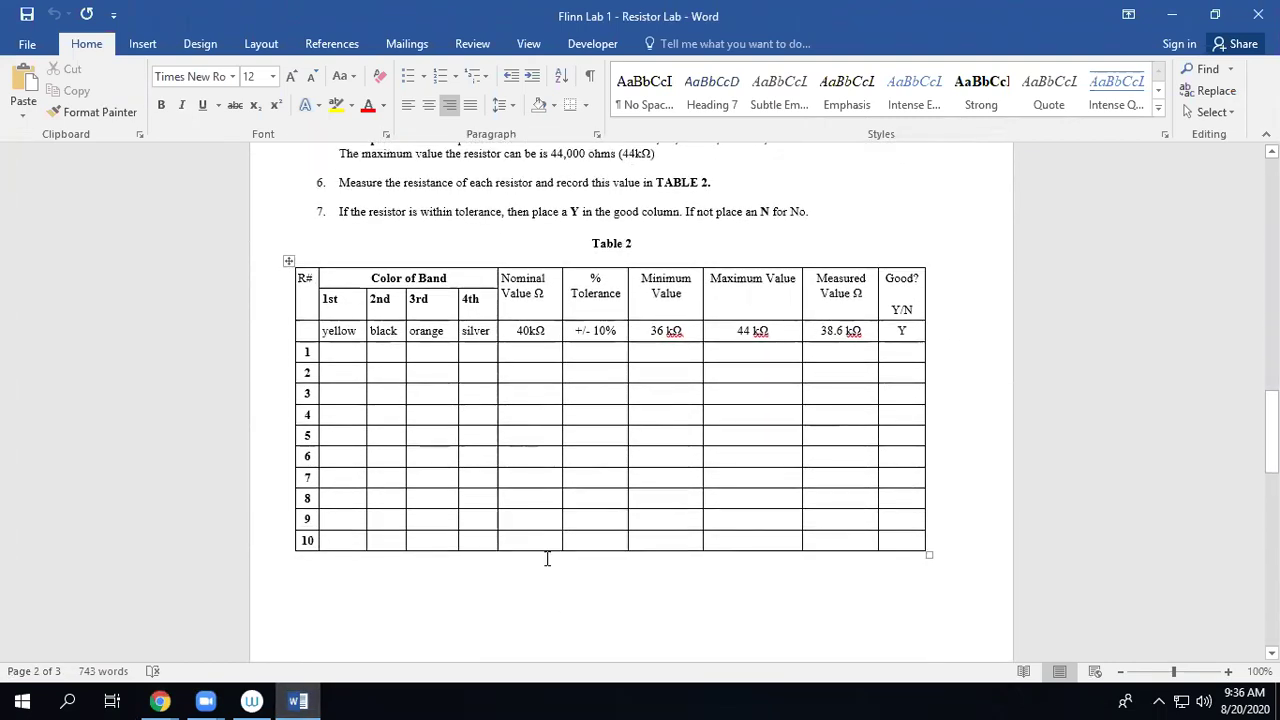
scroll(789, 527, up, 10)
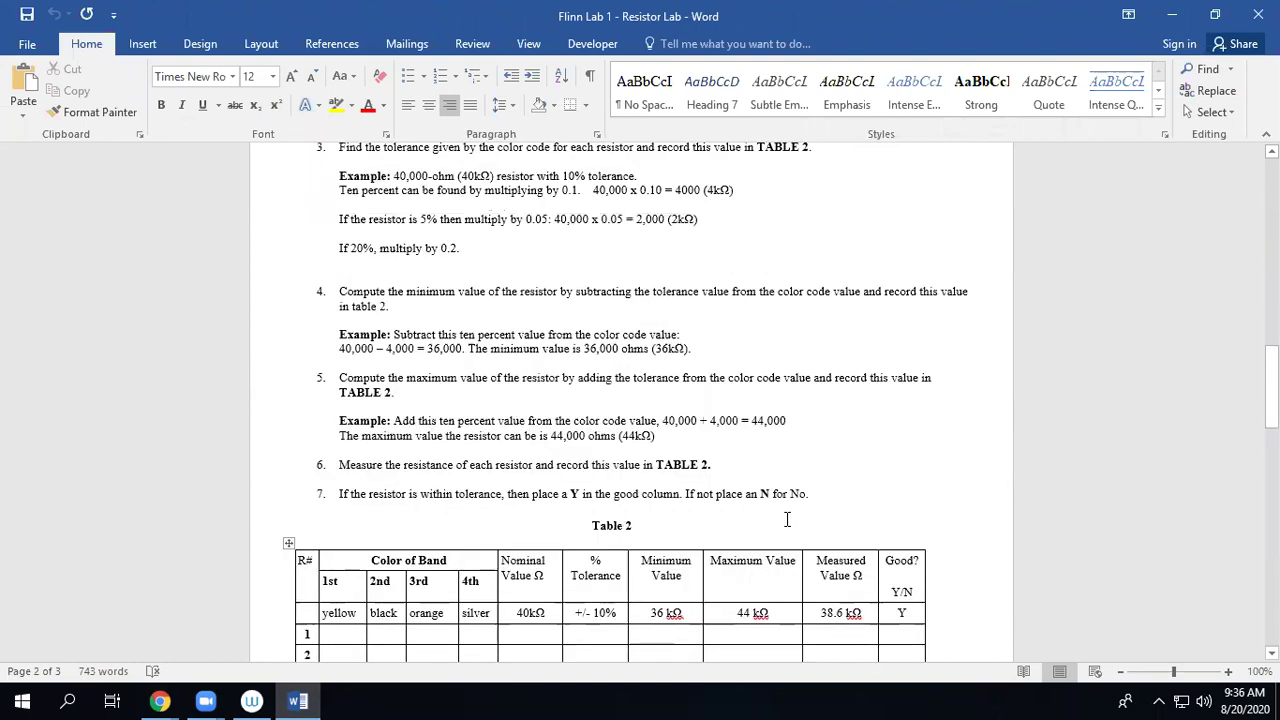
scroll(818, 515, up, 7)
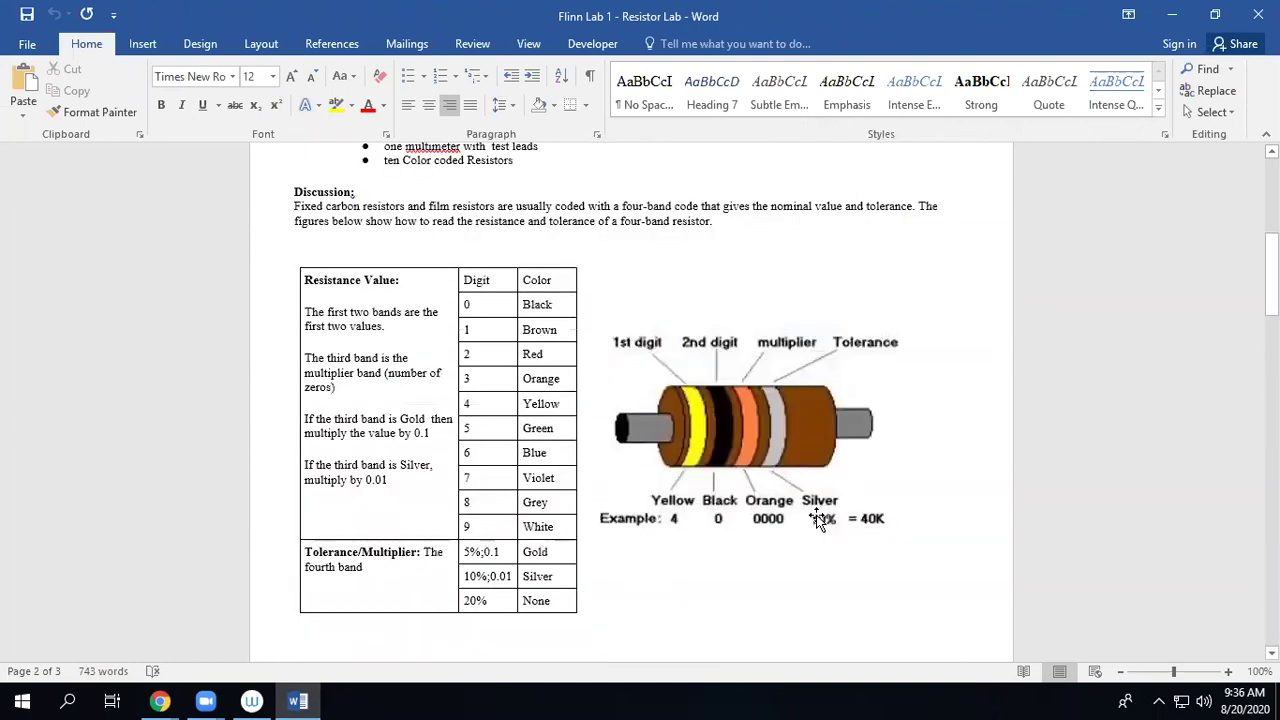
scroll(813, 516, down, 11)
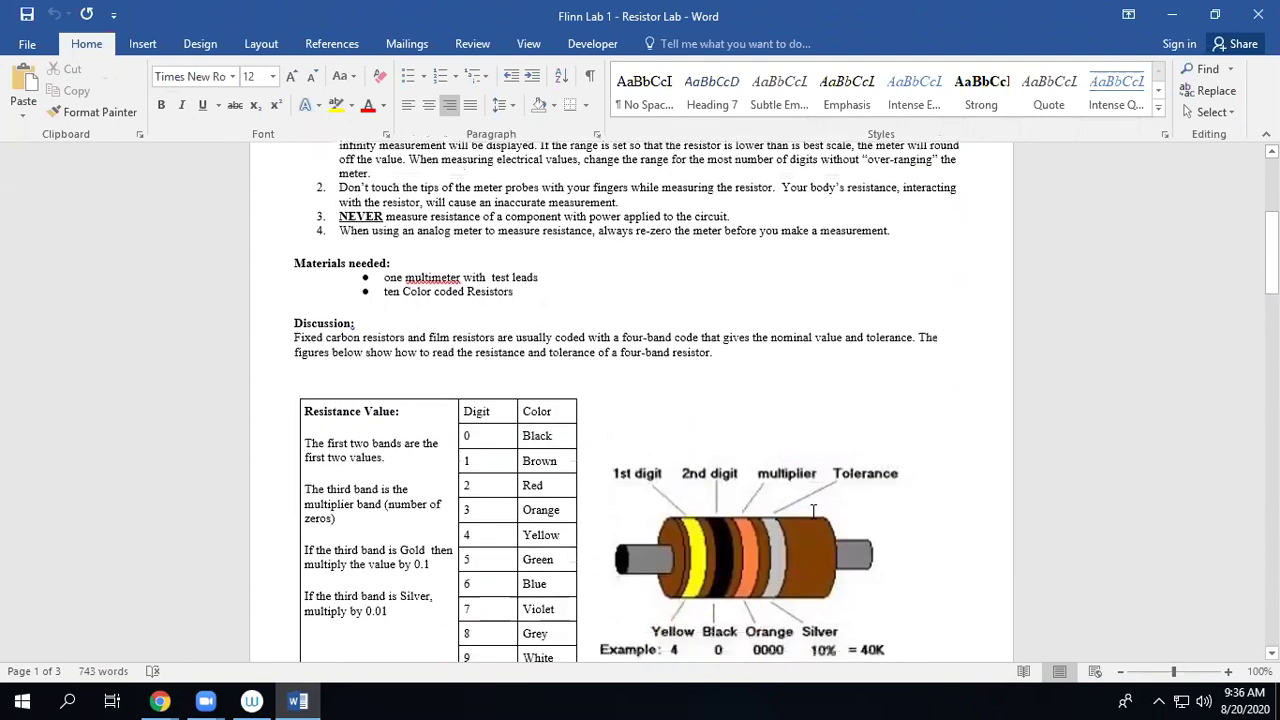
scroll(811, 512, down, 1)
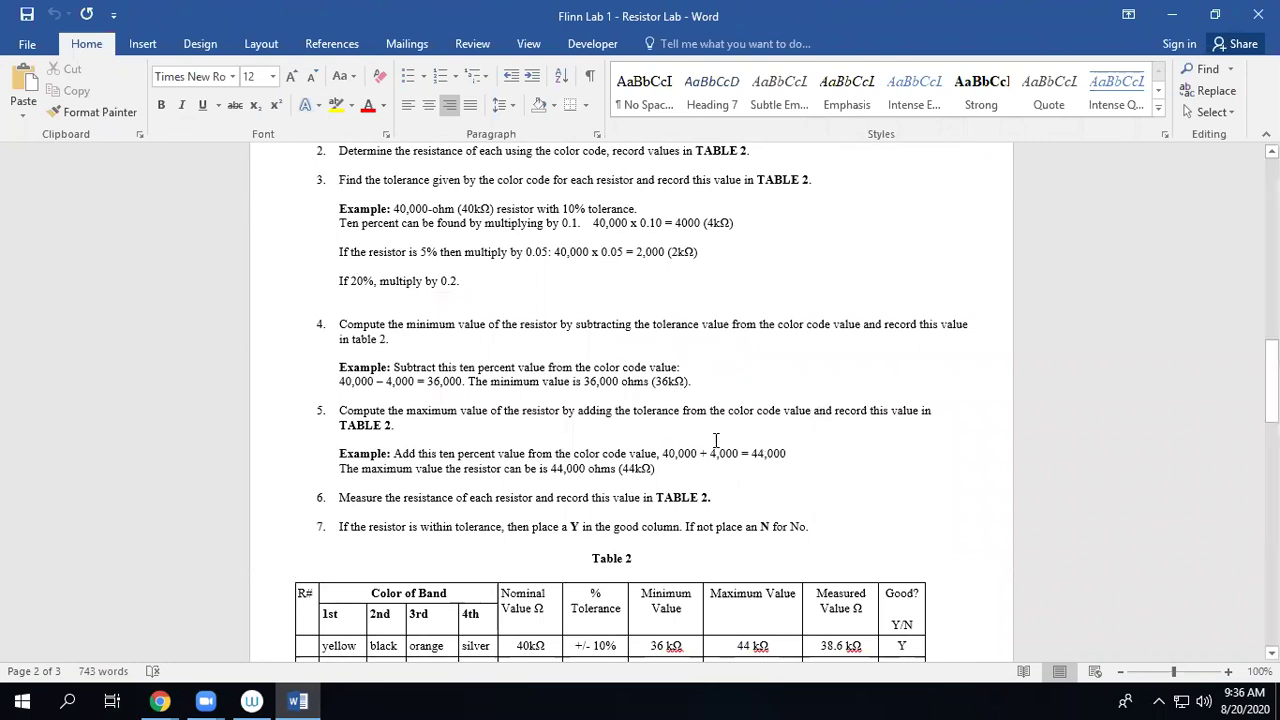
scroll(486, 491, down, 5)
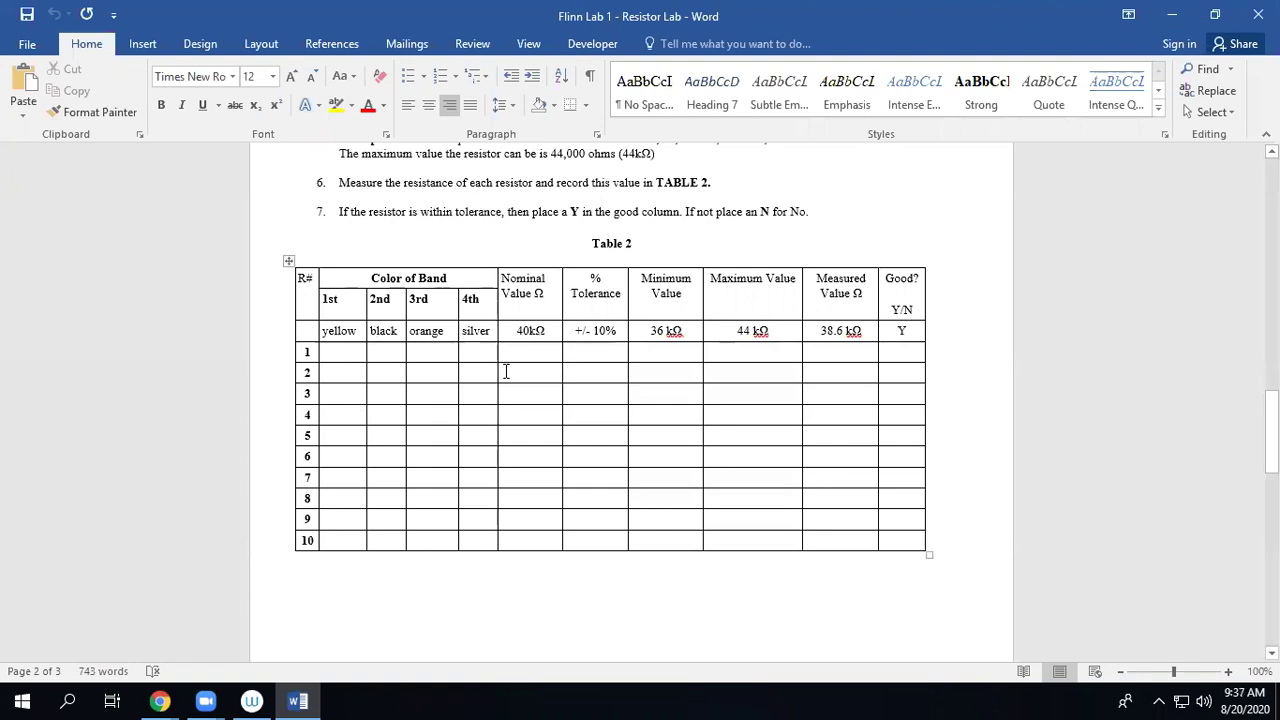
mouse_move(160, 700)
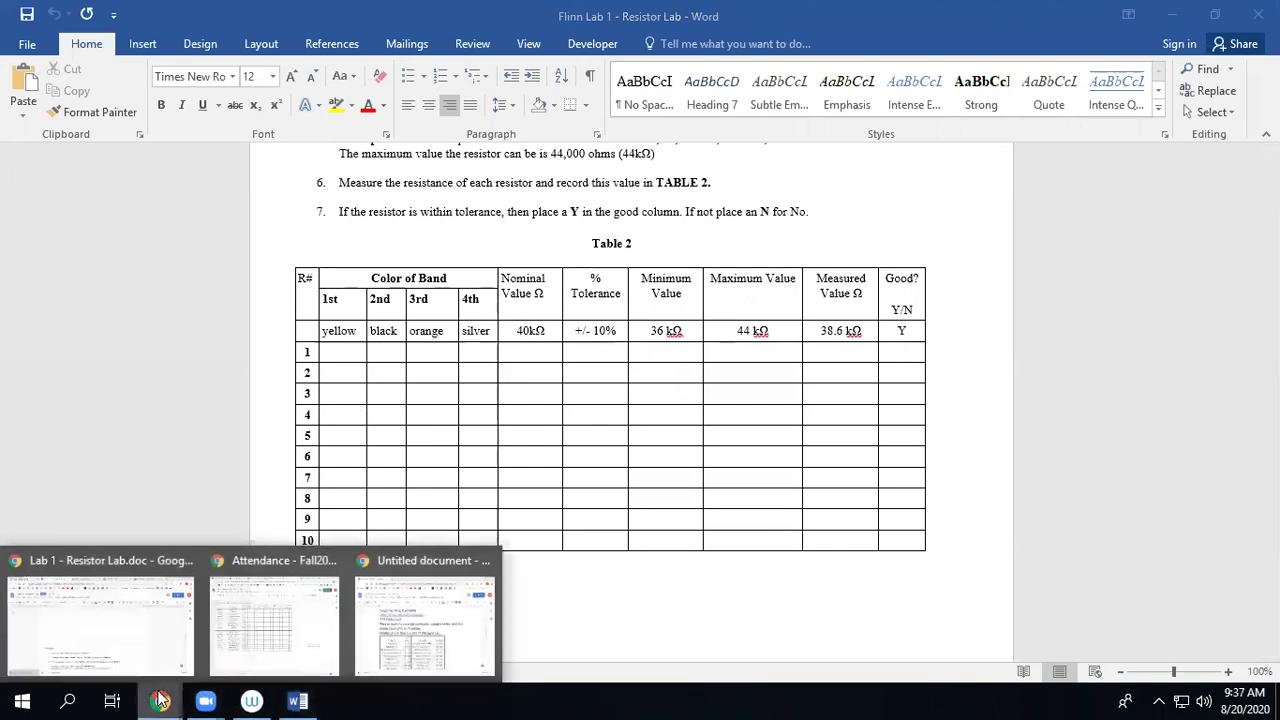